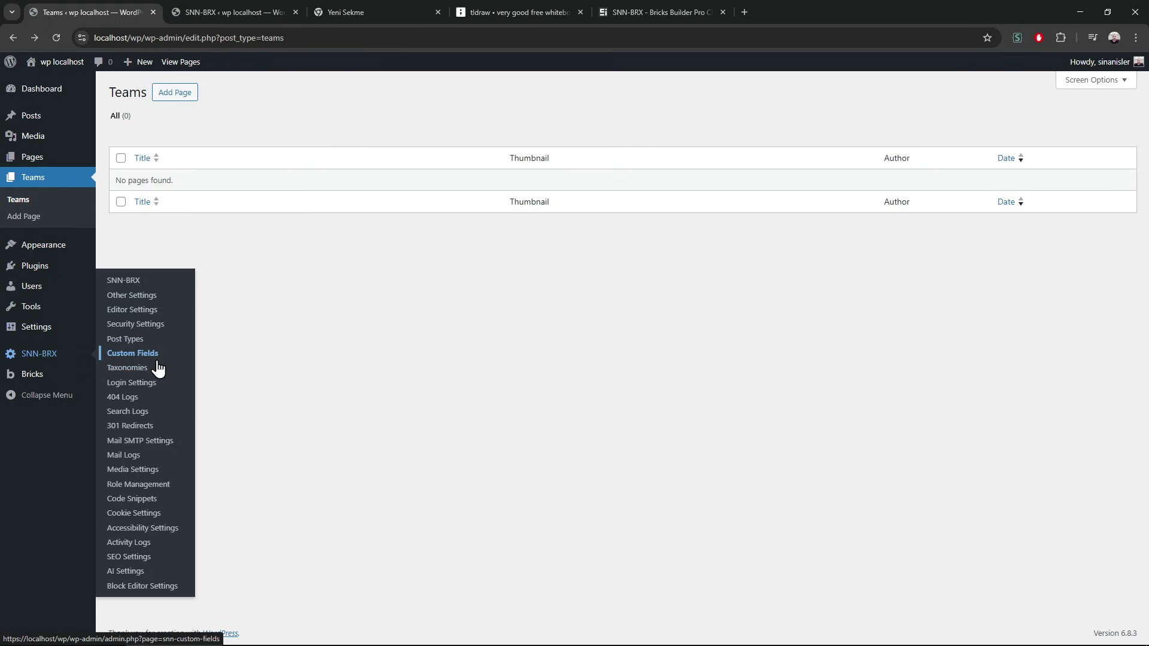
Step: Add a custom field in SNN-BRX with group name "Teams Fields", label "Person Name" and slug "person_name"
{"action": "left_click", "coordinate": [144, 339]}
{"action": "middle_click", "coordinate": [249, 10]}
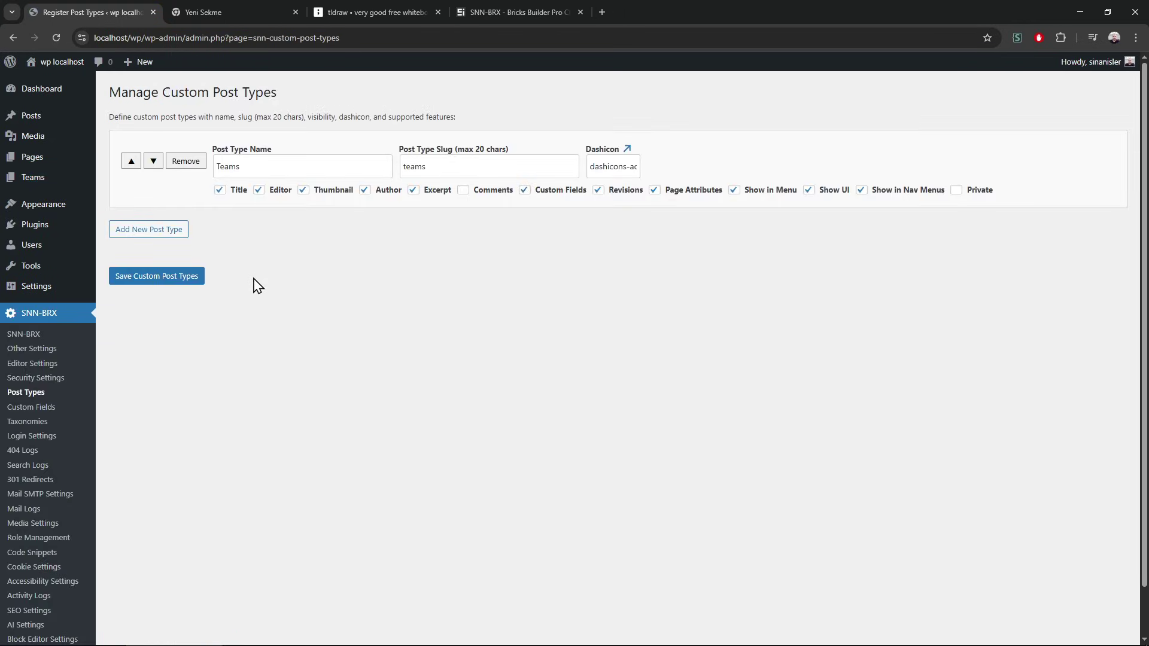
{"action": "left_click", "coordinate": [76, 411]}
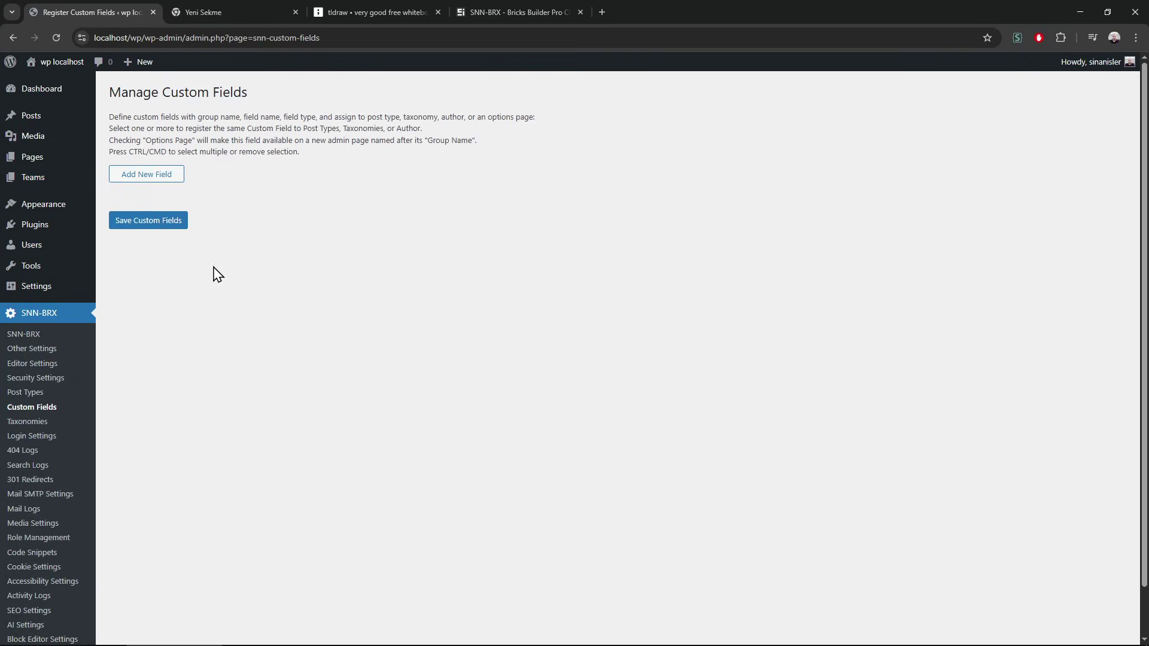
{"action": "left_click", "coordinate": [162, 174]}
{"action": "left_click", "coordinate": [273, 214]}
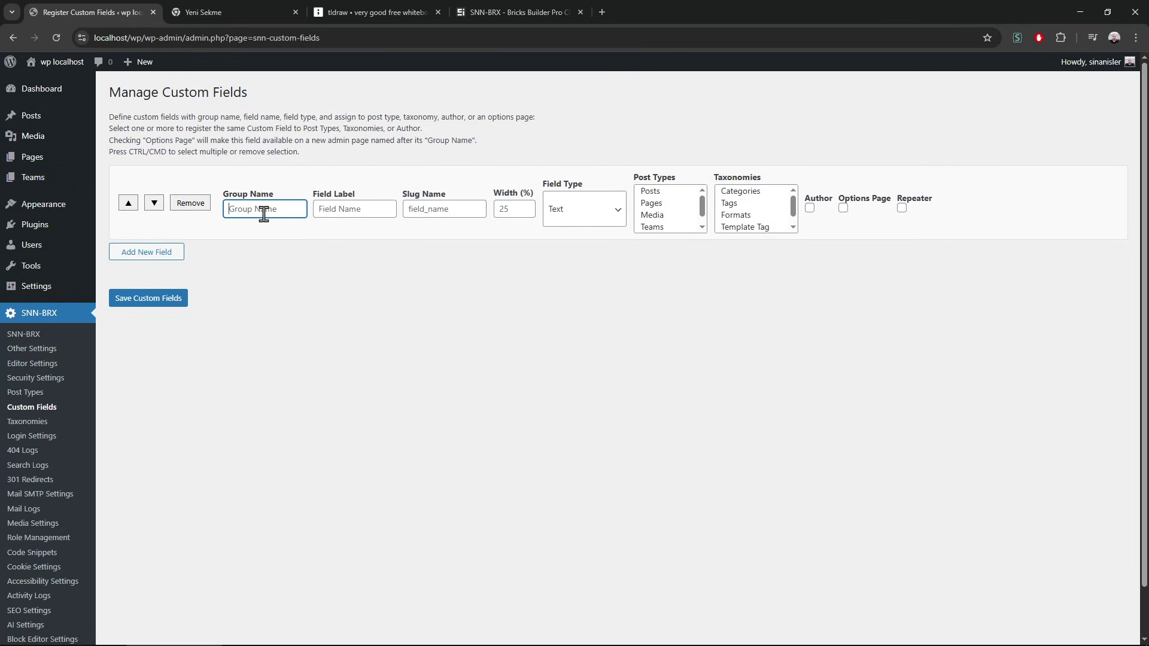
{"action": "left_click", "coordinate": [363, 206]}
{"action": "left_click", "coordinate": [376, 209]}
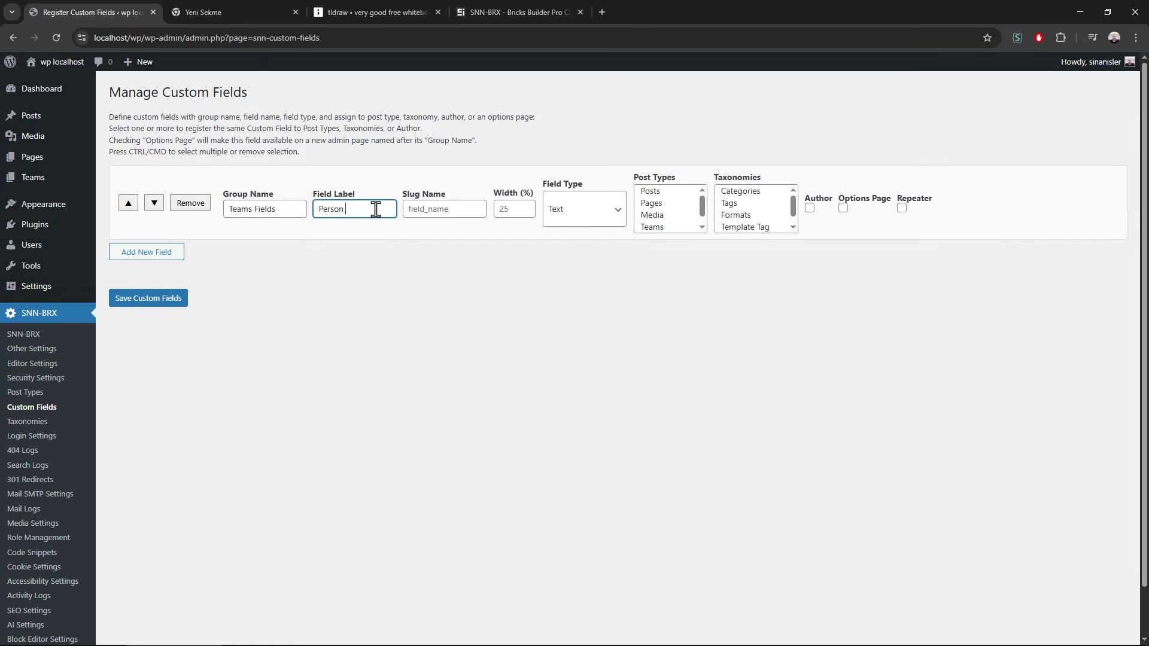
{"action": "left_click", "coordinate": [407, 209]}
{"action": "left_click", "coordinate": [506, 267]}
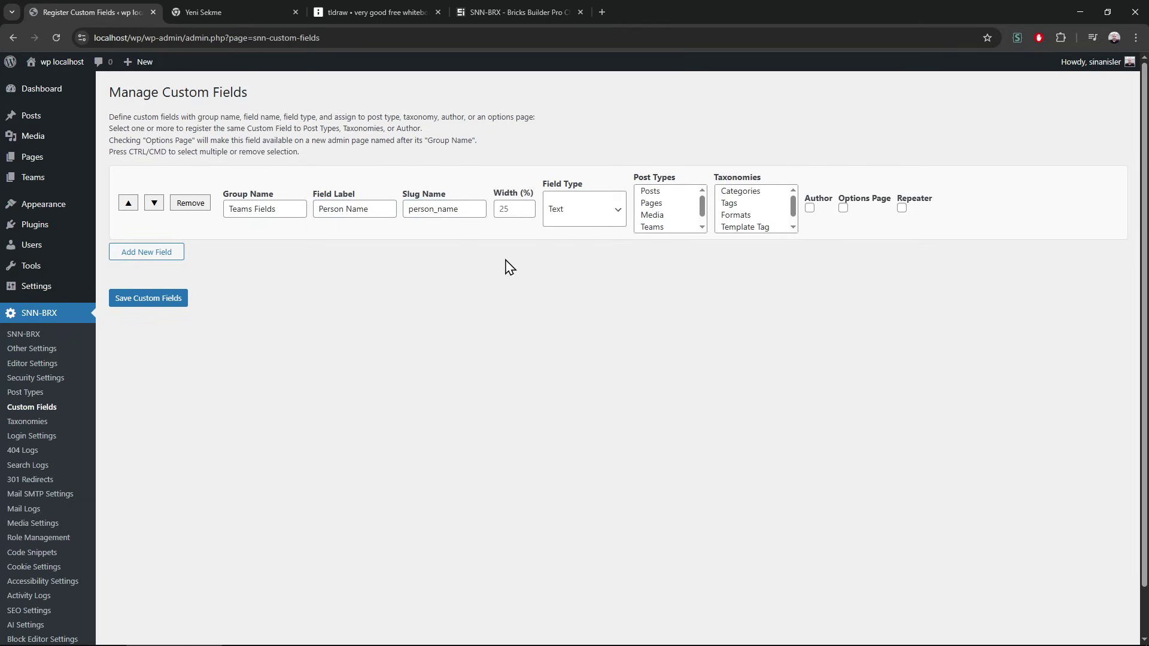
Step: Save the Person Name field as a repeater assigned to the Teams post type, and open a new Teams page
{"action": "left_click", "coordinate": [902, 208]}
{"action": "left_click", "coordinate": [652, 226]}
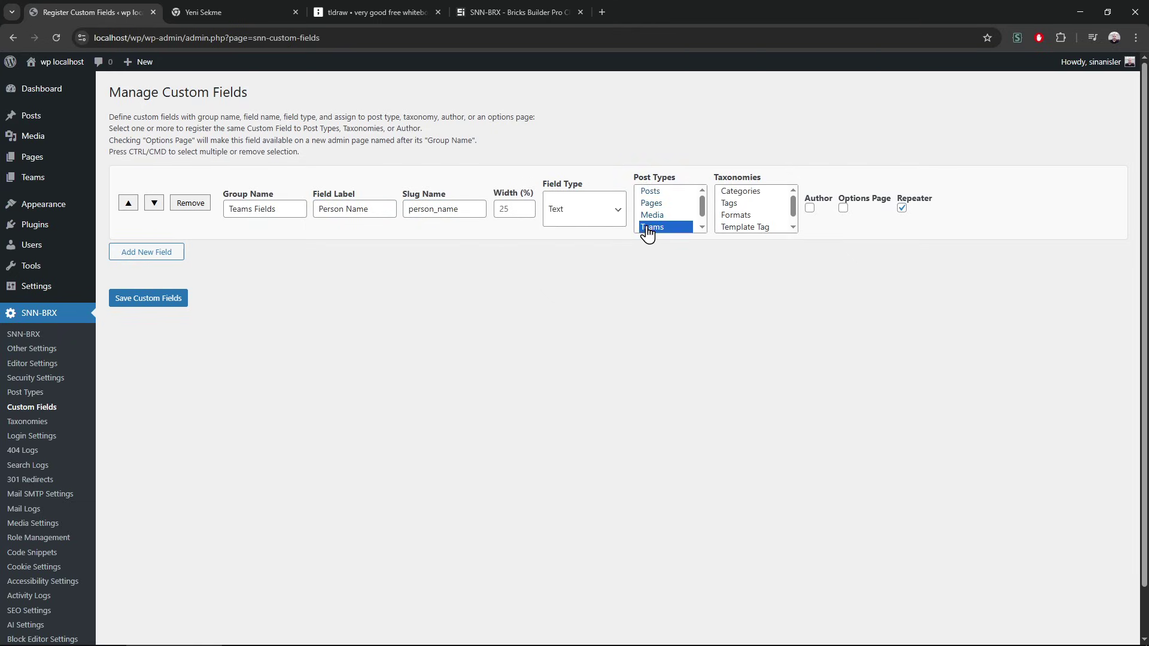
{"action": "left_click", "coordinate": [157, 298]}
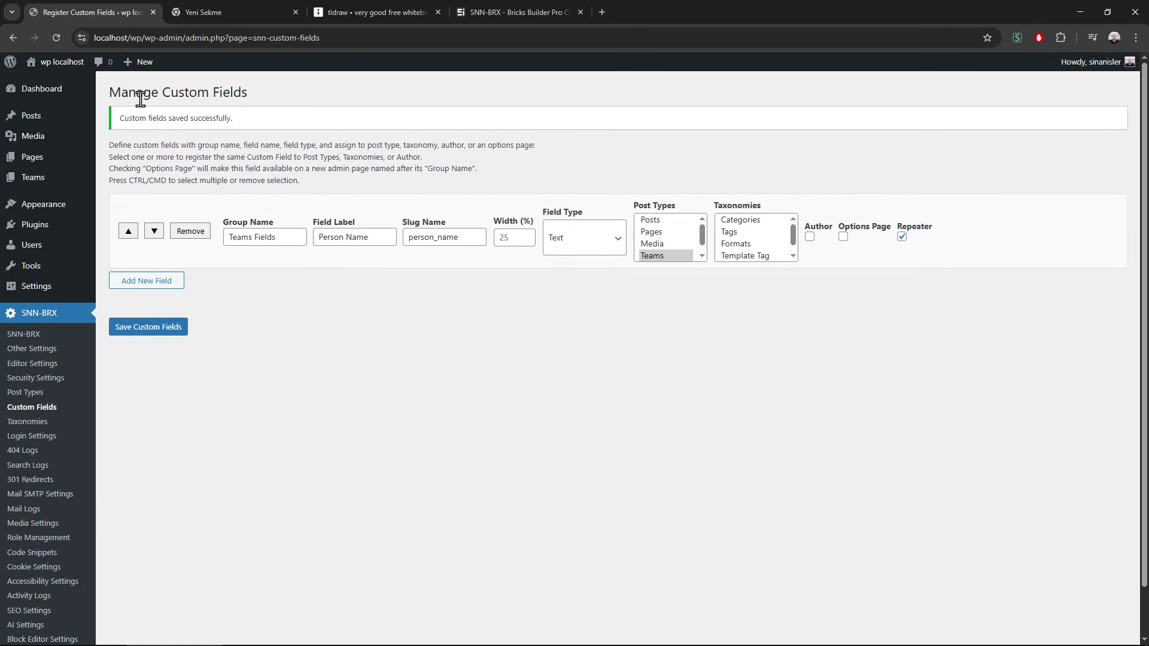
{"action": "left_click", "coordinate": [139, 197]}
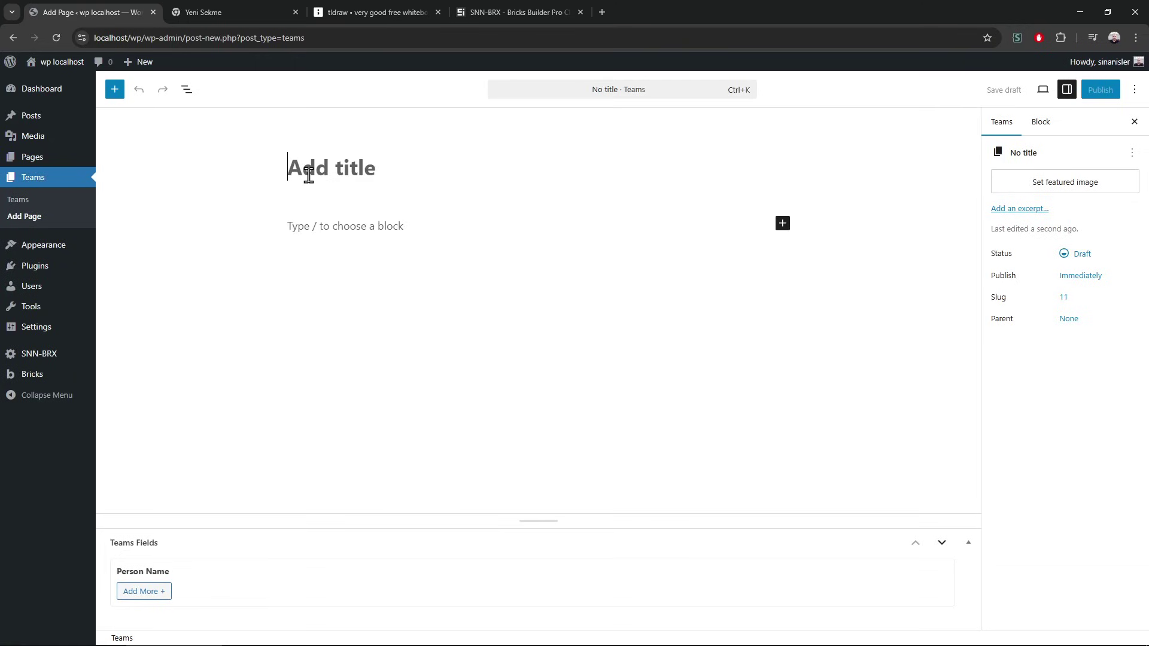
Step: Title the new Teams page "Team One" and add the Person Name entry "name 1"
{"action": "left_click", "coordinate": [308, 174]}
{"action": "type", "text": "Team One"}
{"action": "left_click", "coordinate": [150, 593]}
{"action": "left_click", "coordinate": [177, 569]}
{"action": "type", "text": "name 1"}
Step: Add the Person Name entries "name 2" and "name 3", and try to publish the page
{"action": "left_click", "coordinate": [163, 593]}
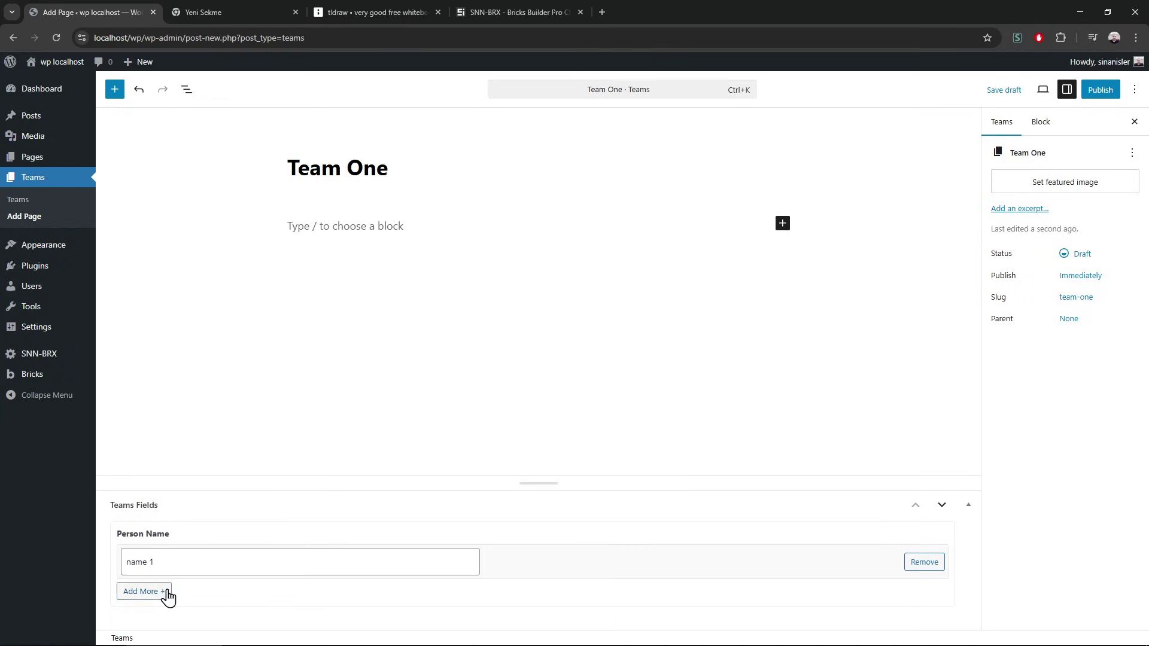
{"action": "left_click", "coordinate": [226, 555]}
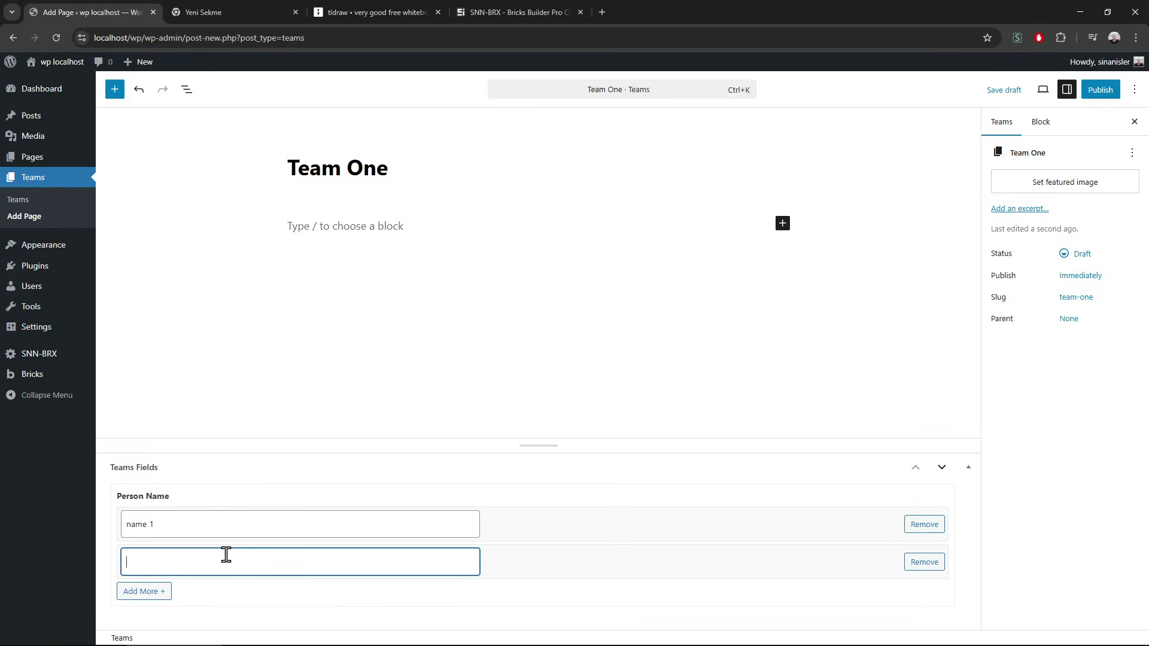
{"action": "type", "text": "name 2"}
{"action": "left_click", "coordinate": [157, 592]}
{"action": "left_click", "coordinate": [180, 563]}
{"action": "type", "text": "name"}
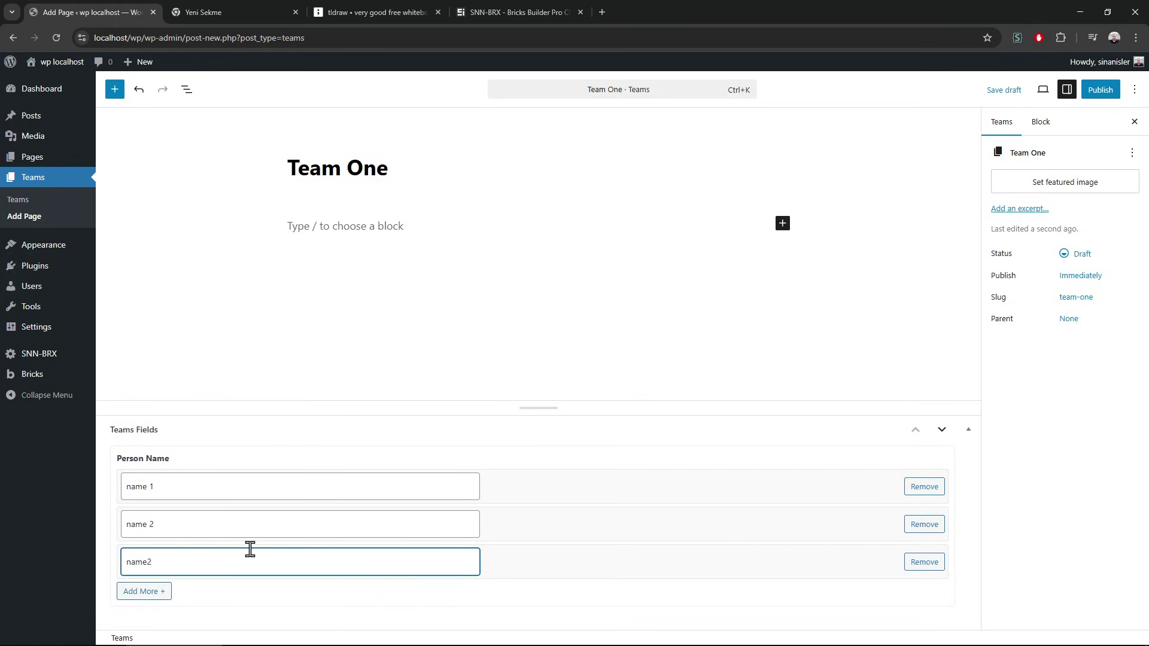
{"action": "left_click", "coordinate": [1101, 90]}
{"action": "left_click", "coordinate": [1106, 91]}
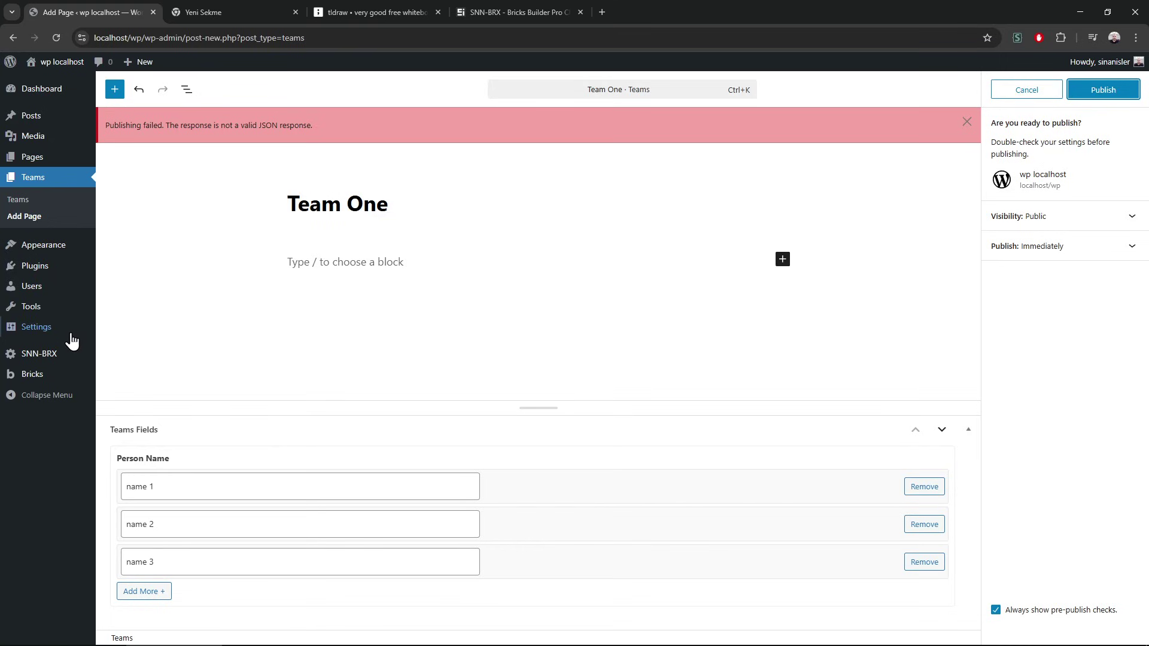
Step: Set the site's permalink structure to Post name in a separate tab, save it and return to the Team One editor
{"action": "mouse_move", "coordinate": [72, 338]}
{"action": "middle_click", "coordinate": [146, 421]}
{"action": "left_click", "coordinate": [264, 13]}
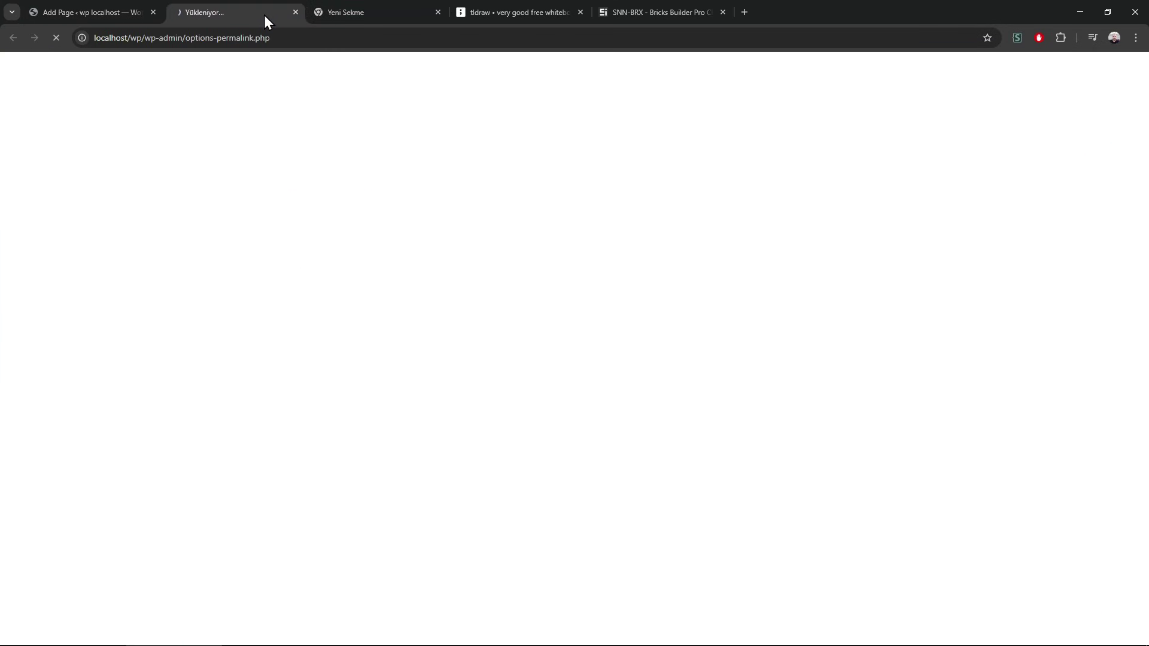
{"action": "left_click", "coordinate": [280, 356]}
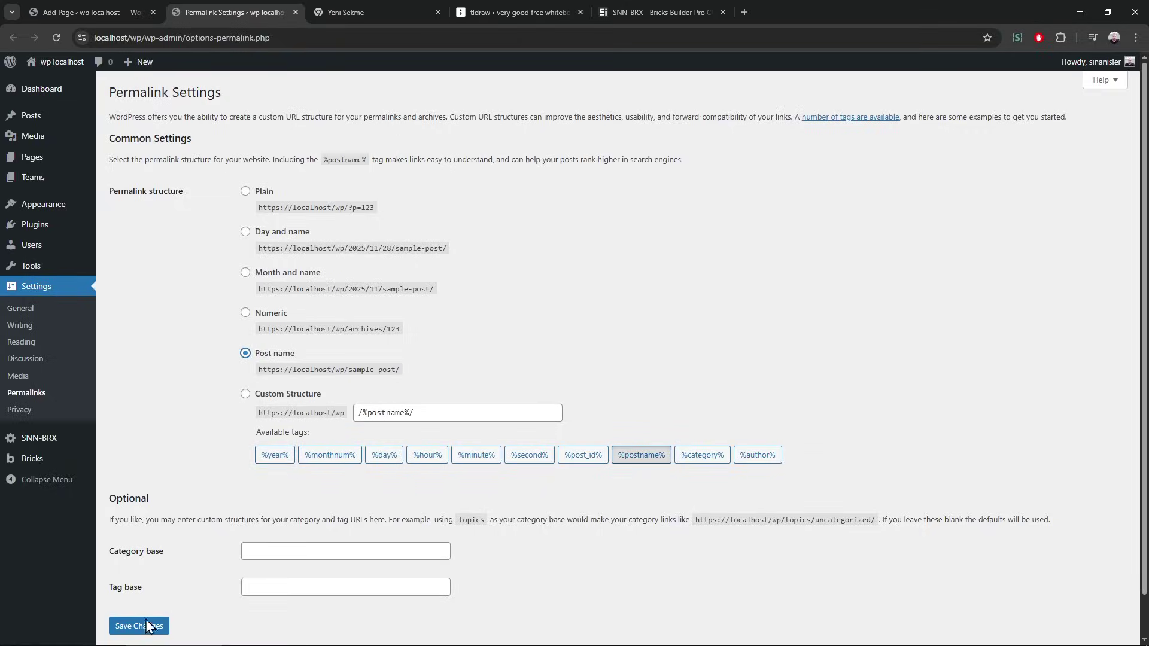
{"action": "left_click", "coordinate": [149, 625]}
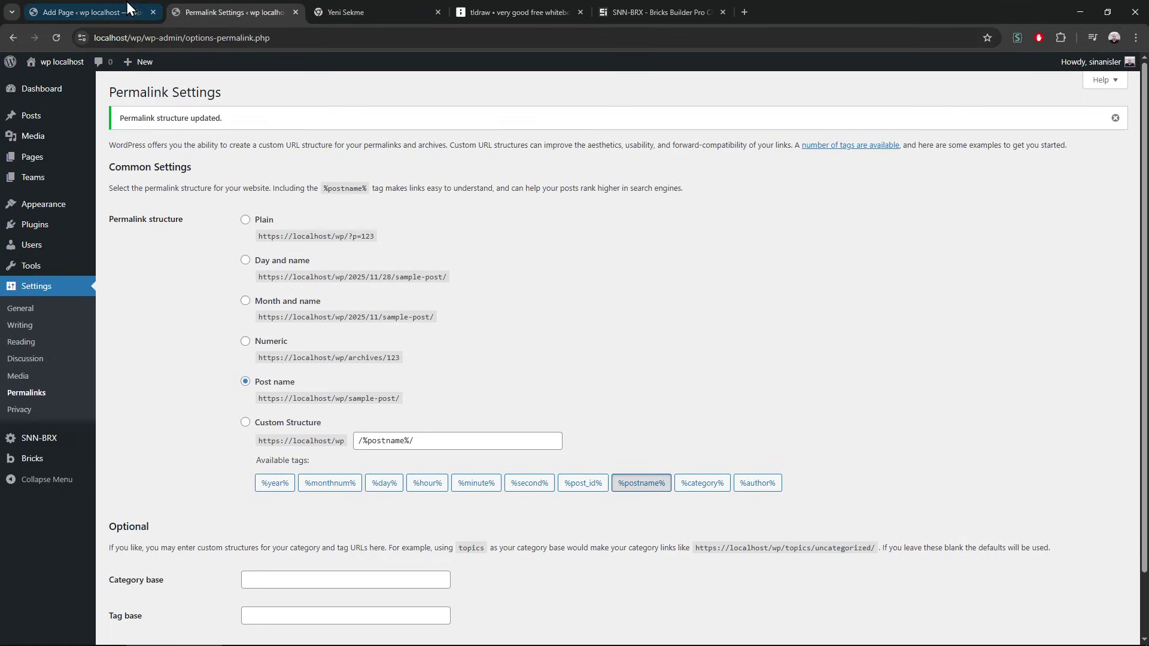
{"action": "left_click", "coordinate": [125, 11]}
Step: Try publishing Team One again, and reload the editor to restore the browser backup of the post
{"action": "left_click", "coordinate": [1105, 96]}
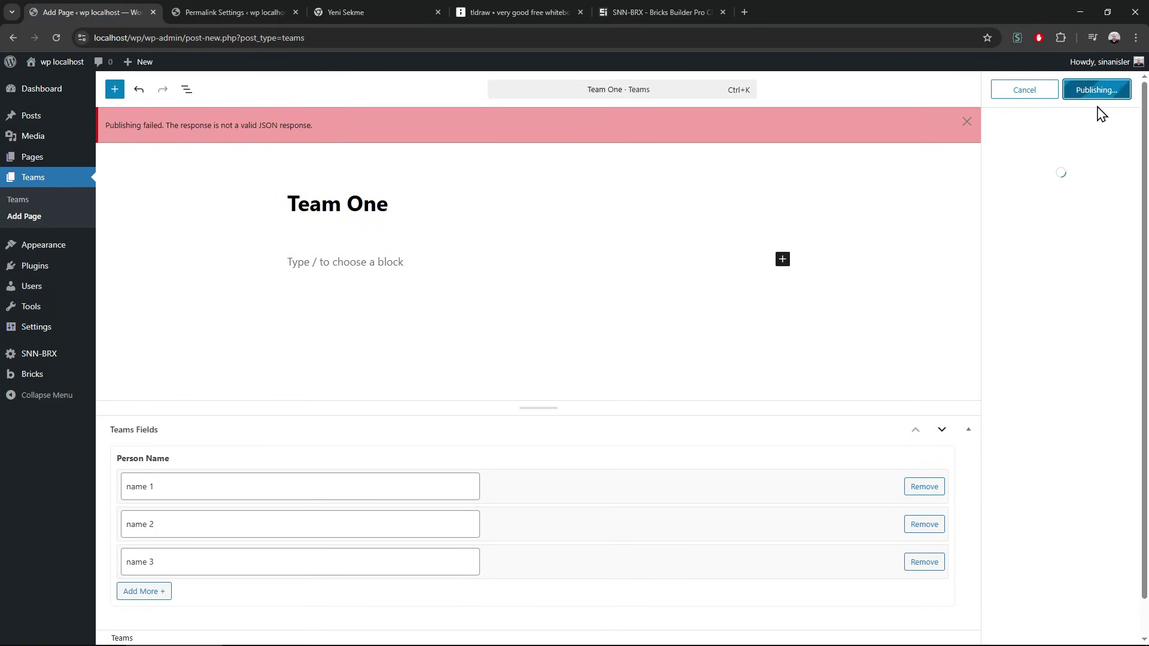
{"action": "key", "text": "F5"}
{"action": "key", "text": "Return"}
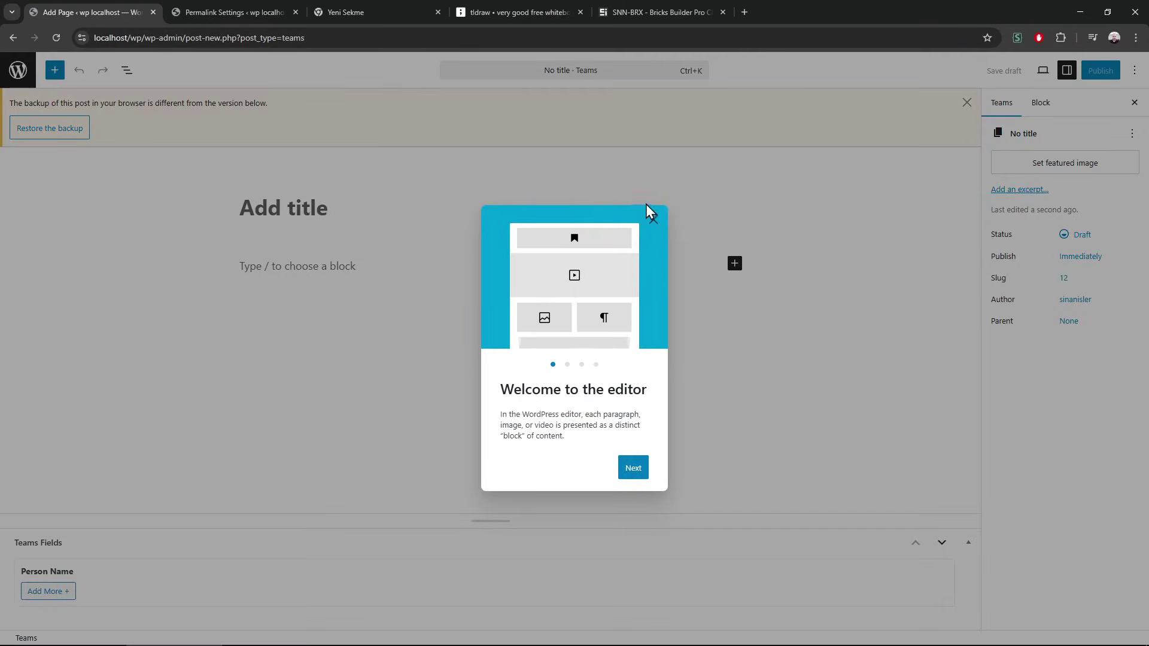
{"action": "left_click", "coordinate": [649, 215]}
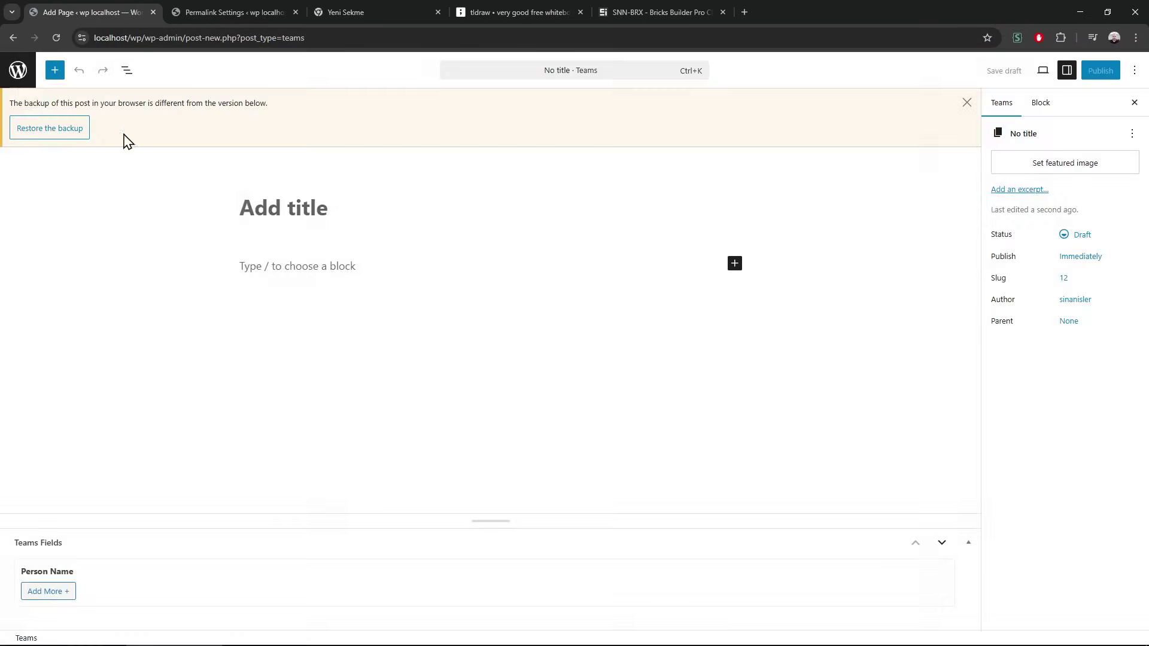
{"action": "left_click", "coordinate": [41, 133]}
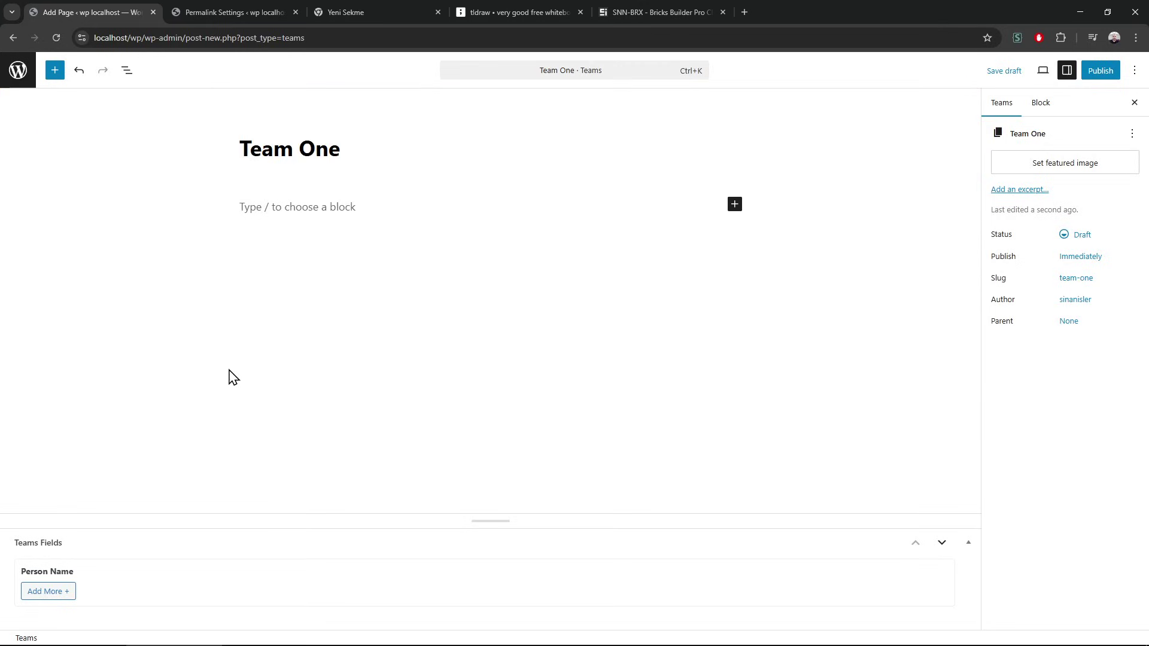
Step: Reload the new Teams page and add three Person Name entries: "name 1", "name 2" and "name 3"
{"action": "key", "text": "F5"}
{"action": "key", "text": "Return"}
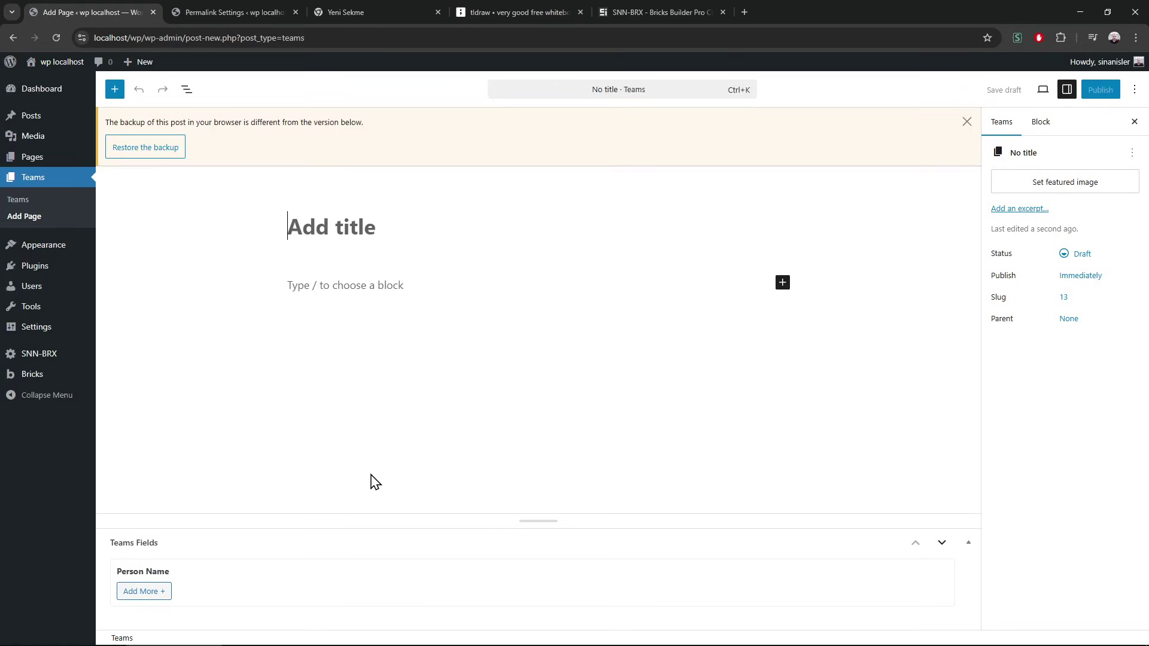
{"action": "left_click", "coordinate": [157, 594]}
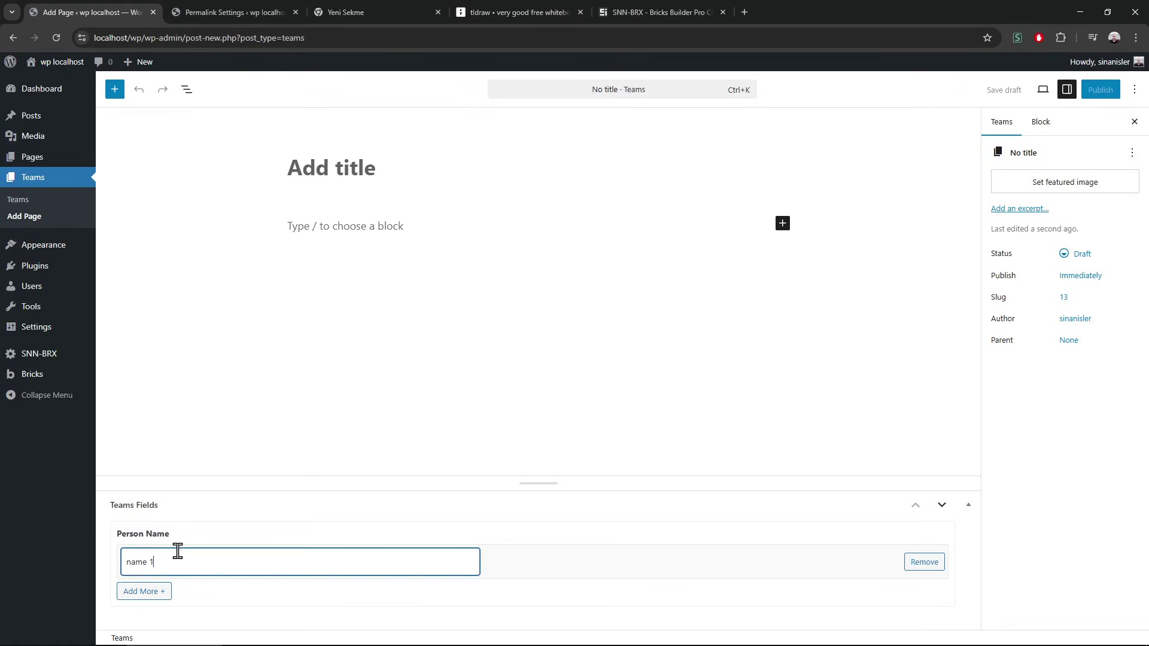
{"action": "type", "text": "name 1"}
{"action": "left_click", "coordinate": [165, 590]}
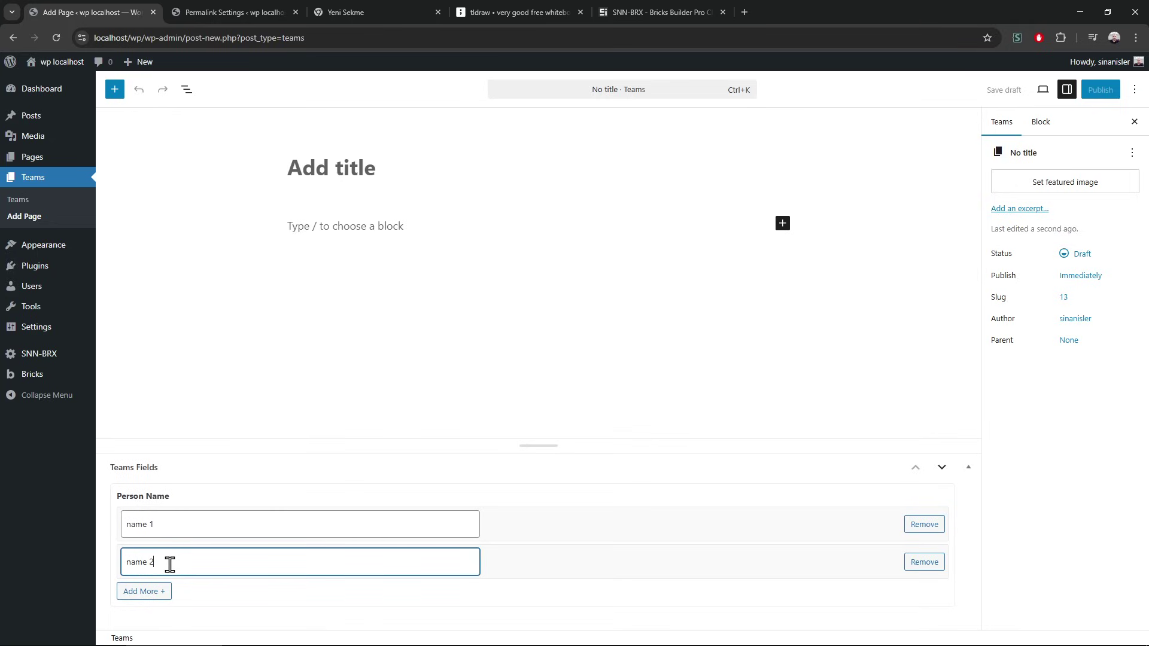
{"action": "left_click", "coordinate": [166, 591]}
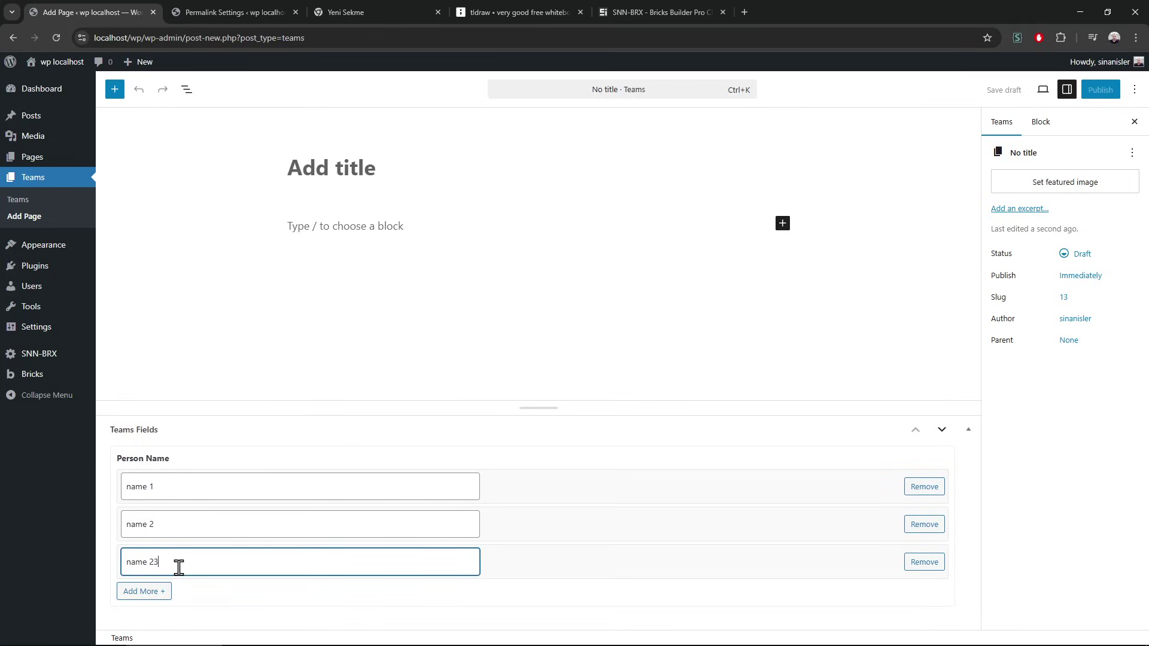
Step: Title the page "Team One" and publish it
{"action": "left_click", "coordinate": [399, 167]}
{"action": "type", "text": "Team One"}
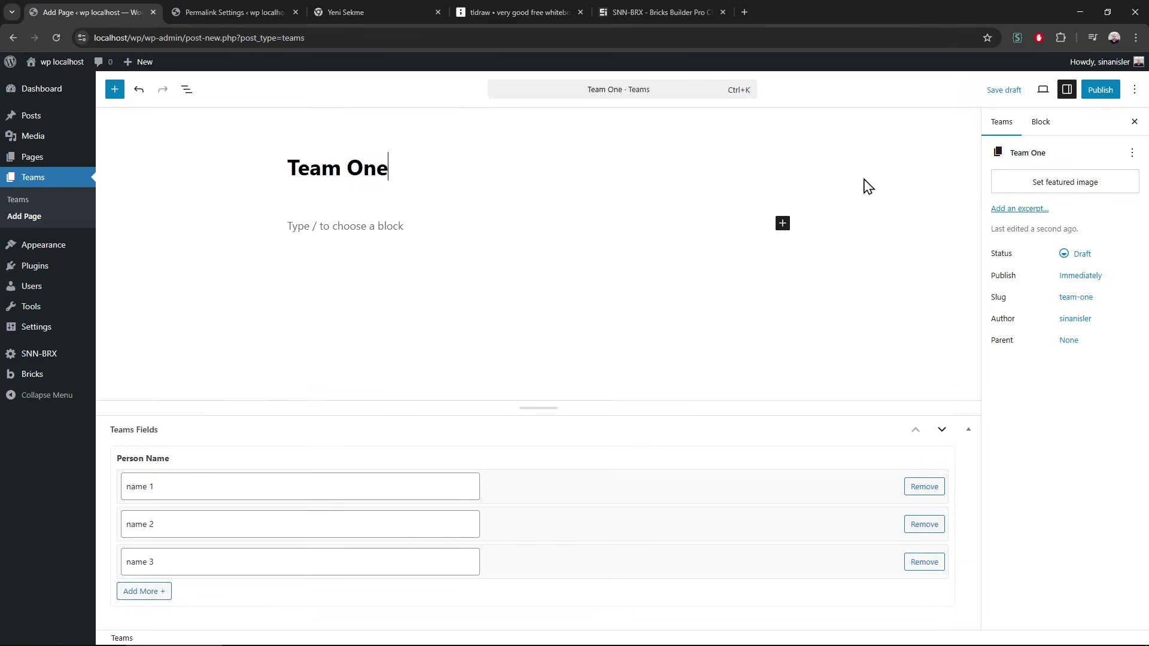
{"action": "left_click", "coordinate": [1100, 90]}
{"action": "left_click", "coordinate": [1101, 91]}
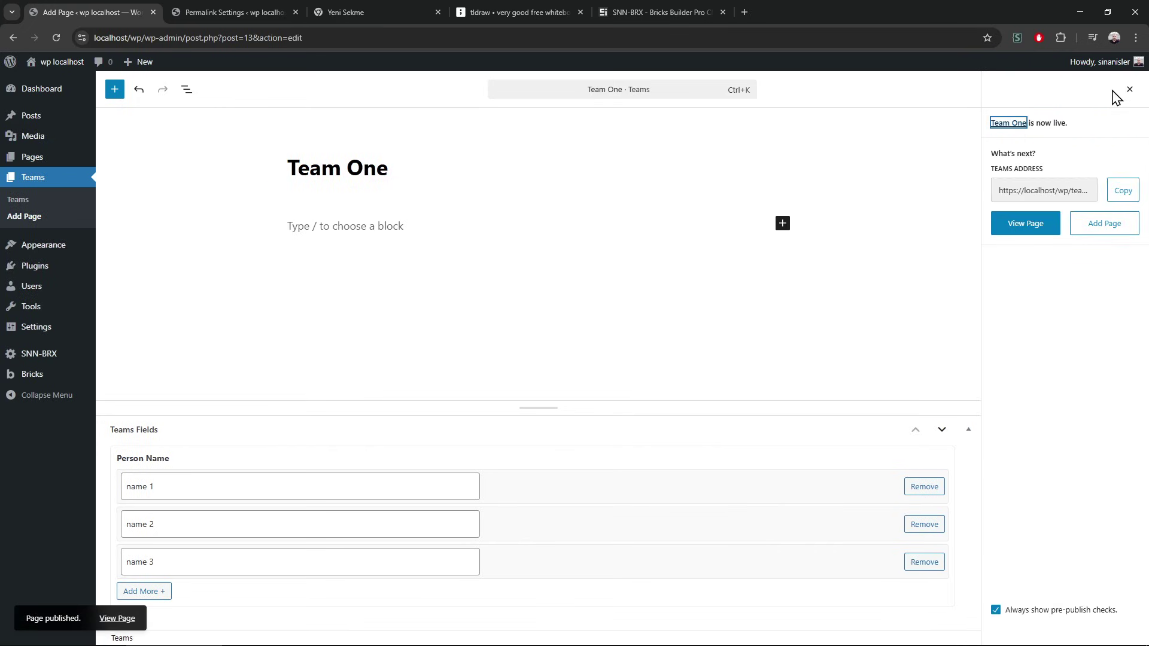
{"action": "left_click", "coordinate": [1129, 89]}
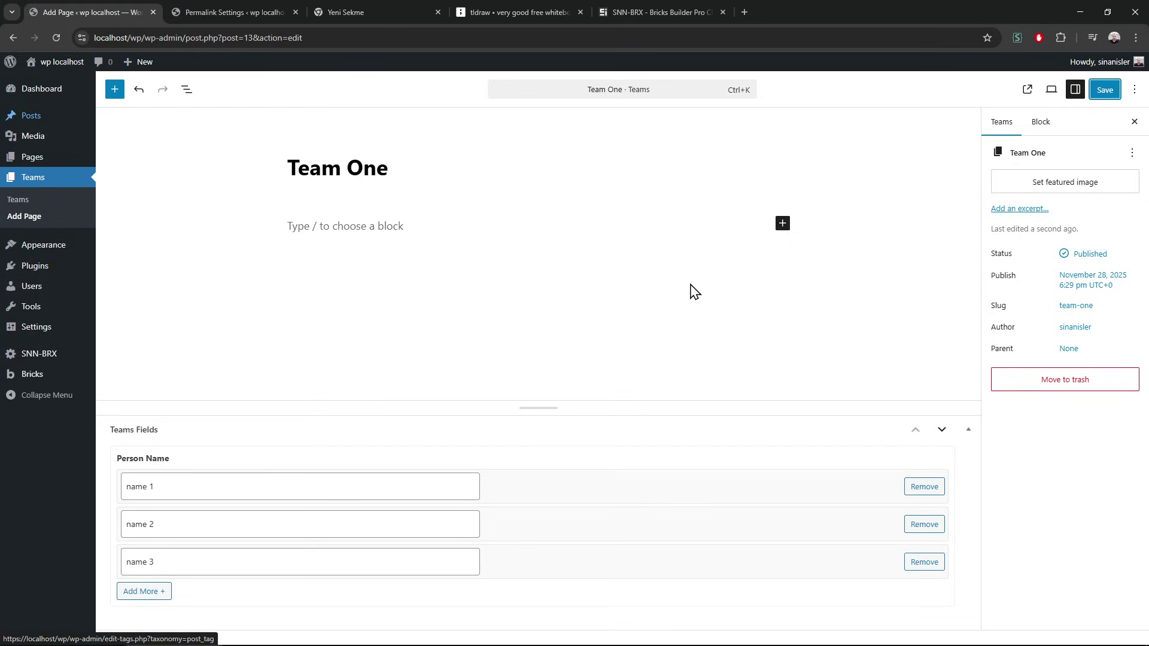
{"action": "mouse_move", "coordinate": [65, 331]}
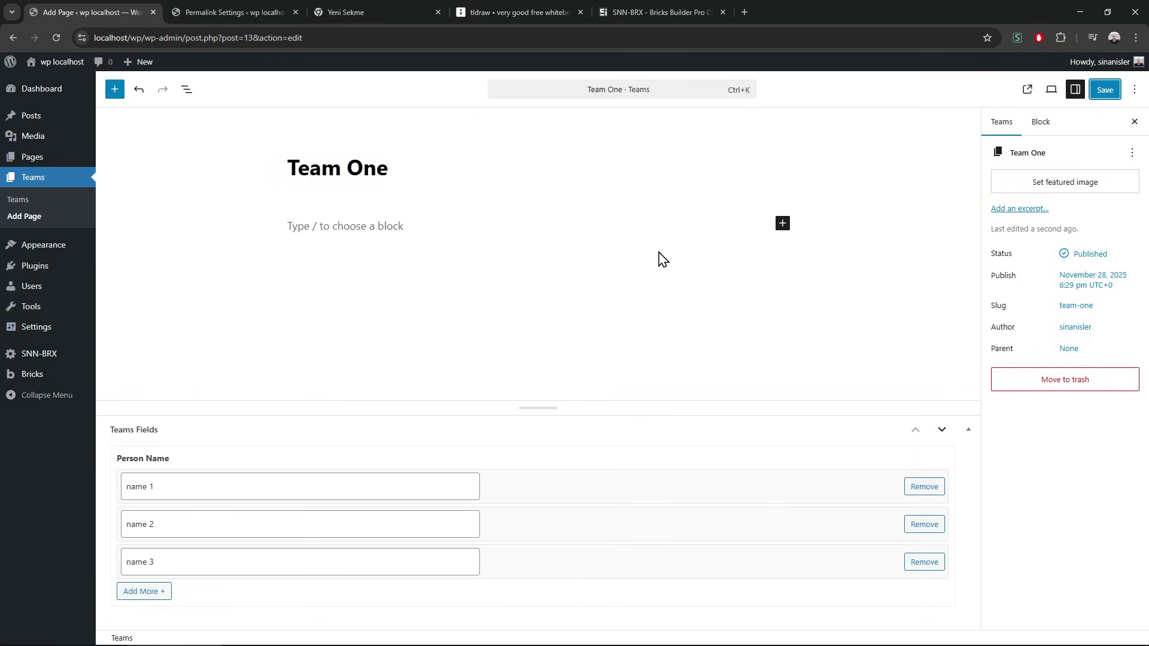
{"action": "left_click", "coordinate": [1059, 188]}
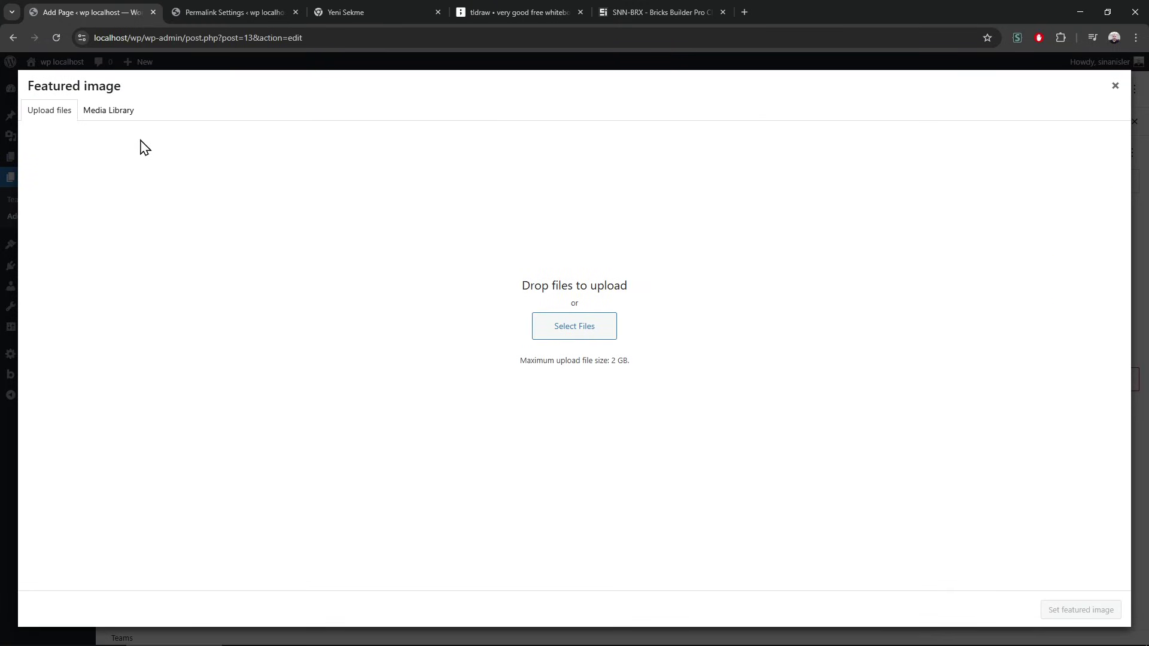
{"action": "left_click", "coordinate": [572, 327]}
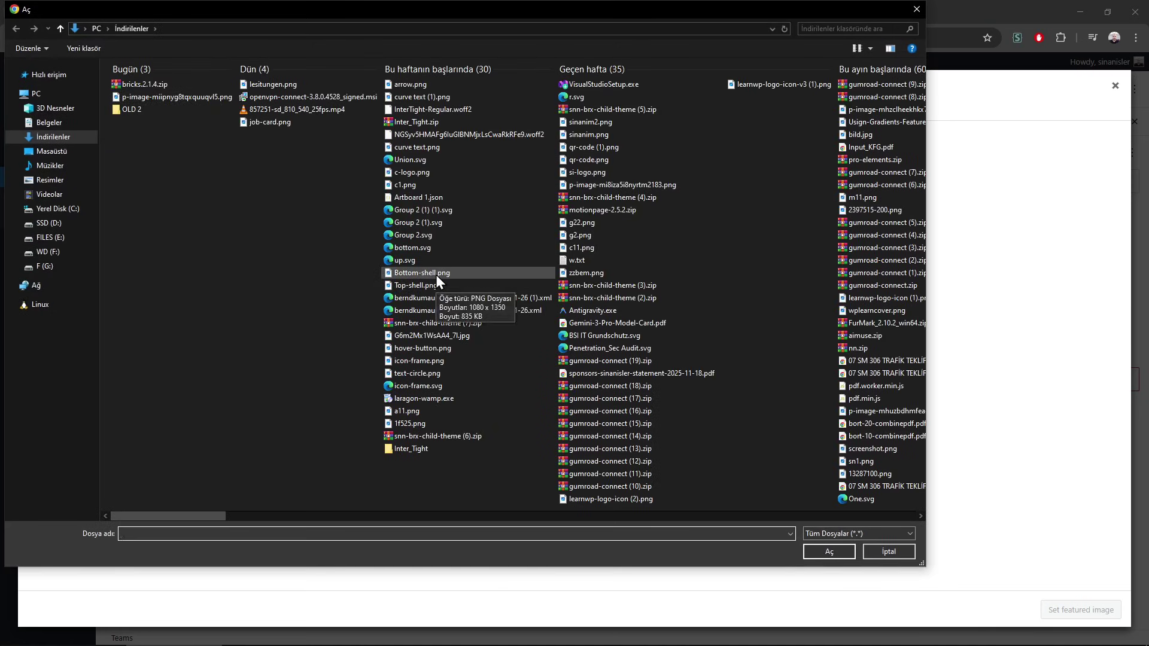
{"action": "key", "text": "Escape"}
{"action": "key", "text": "Escape"}
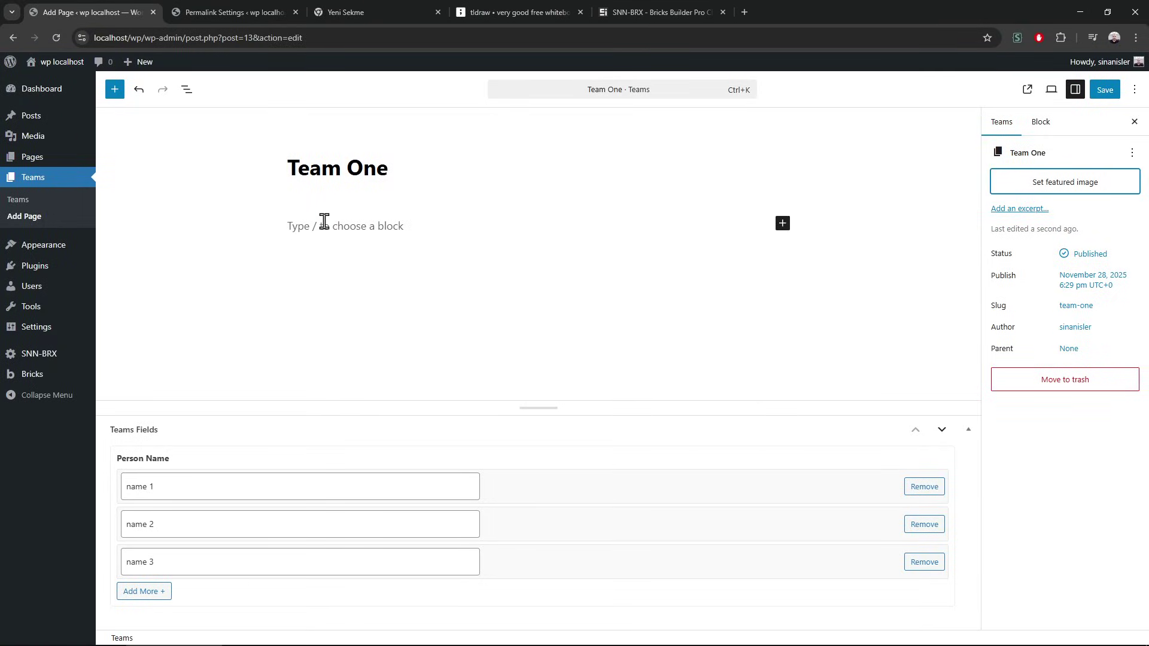
{"action": "left_click", "coordinate": [353, 179]}
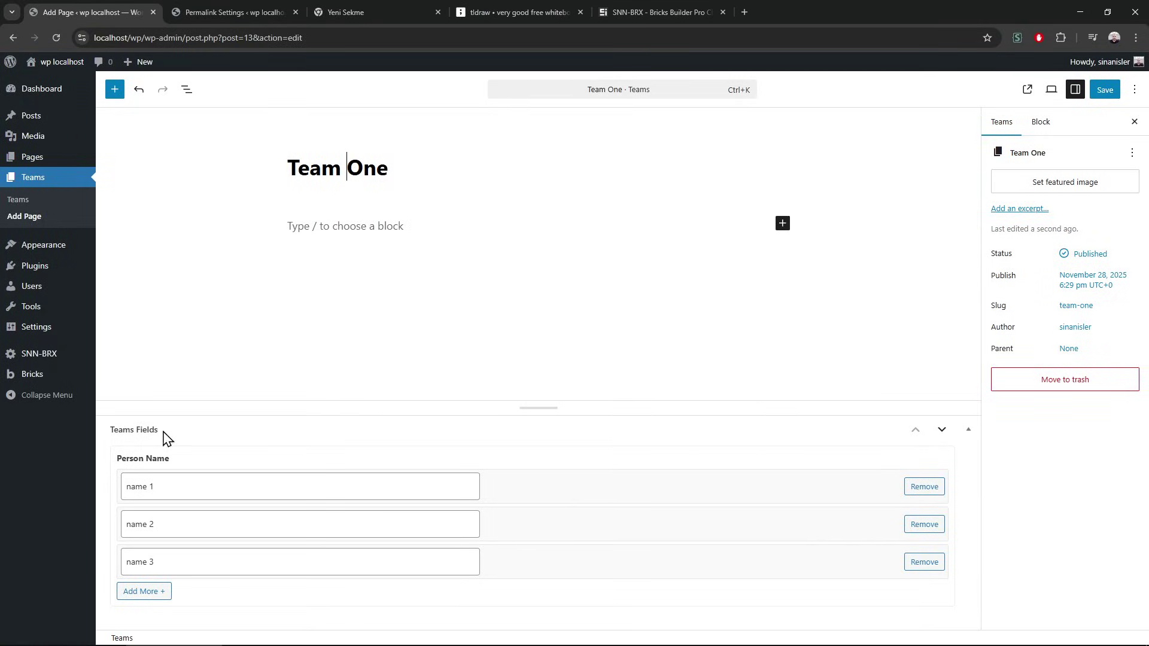
Step: Start another Teams page titled "Taem Two" and add the Person Name entry "namee 1"
{"action": "left_click", "coordinate": [37, 216]}
{"action": "type", "text": "Taem Two"}
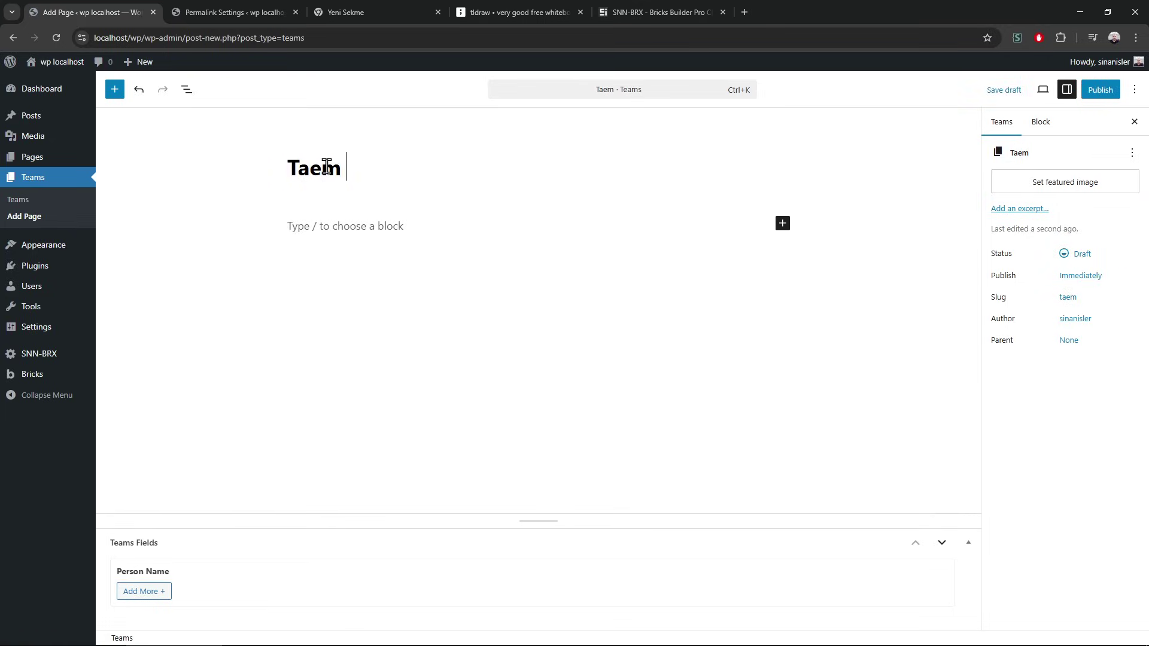
{"action": "left_click", "coordinate": [157, 592]}
{"action": "left_click", "coordinate": [171, 564]}
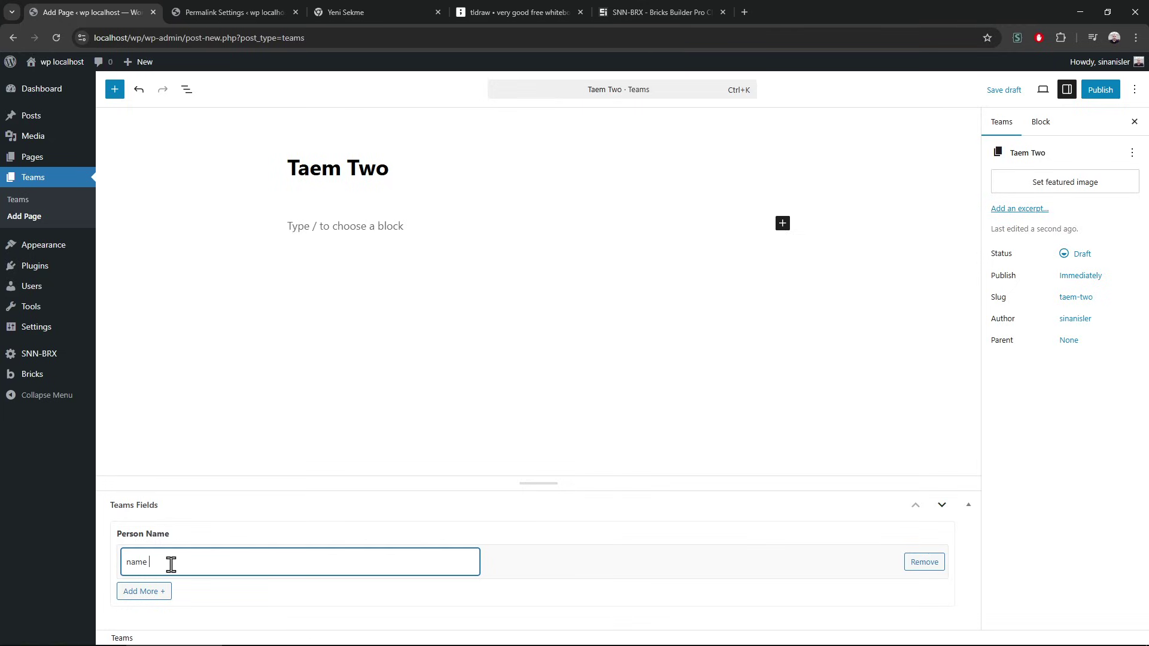
{"action": "type", "text": "namee 1"}
Step: Add a second Person Name entry "namee 2" to the Taem Two page and publish it
{"action": "left_click", "coordinate": [169, 591]}
{"action": "left_click", "coordinate": [175, 569]}
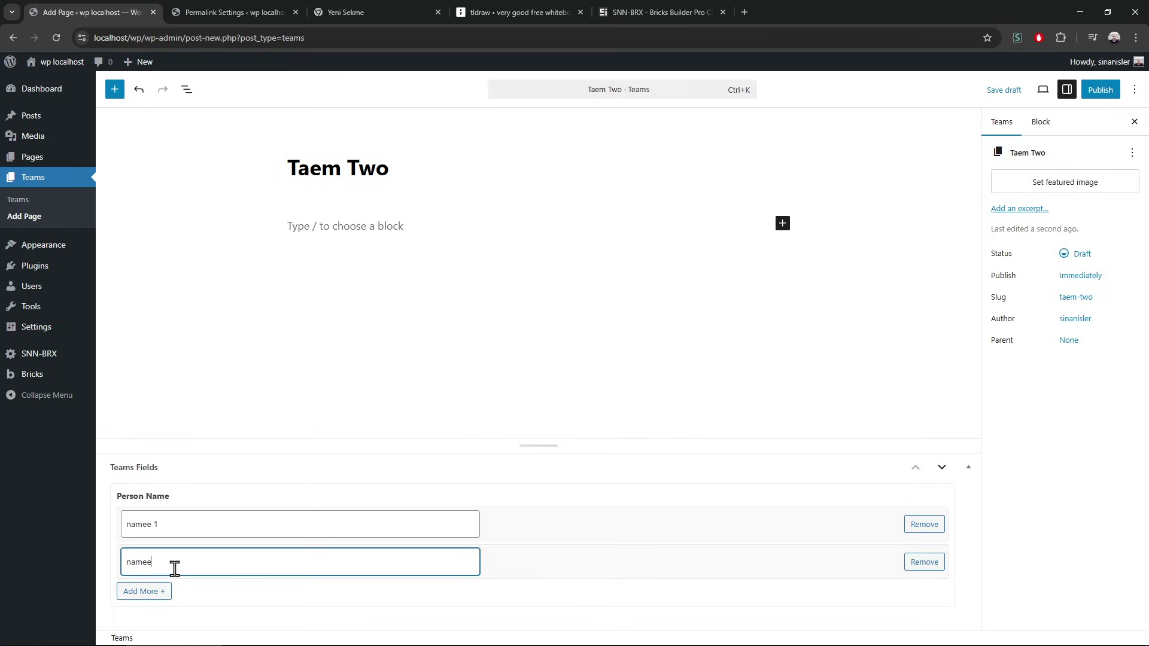
{"action": "type", "text": "namee 2"}
{"action": "left_click", "coordinate": [1098, 90]}
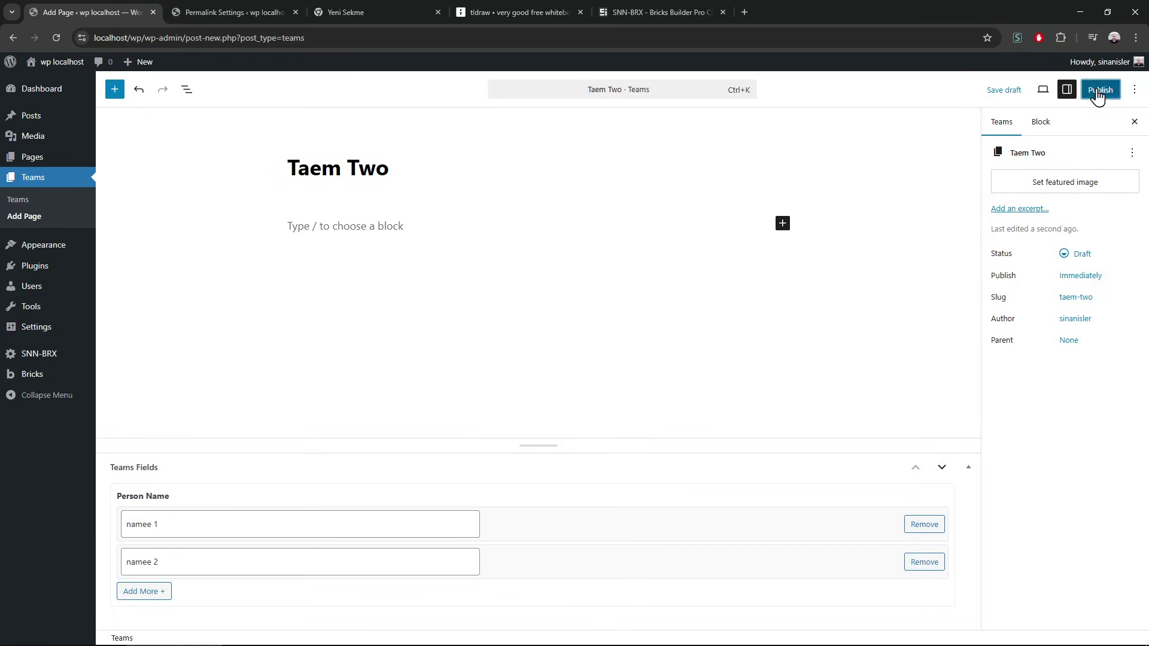
{"action": "left_click", "coordinate": [1098, 90]}
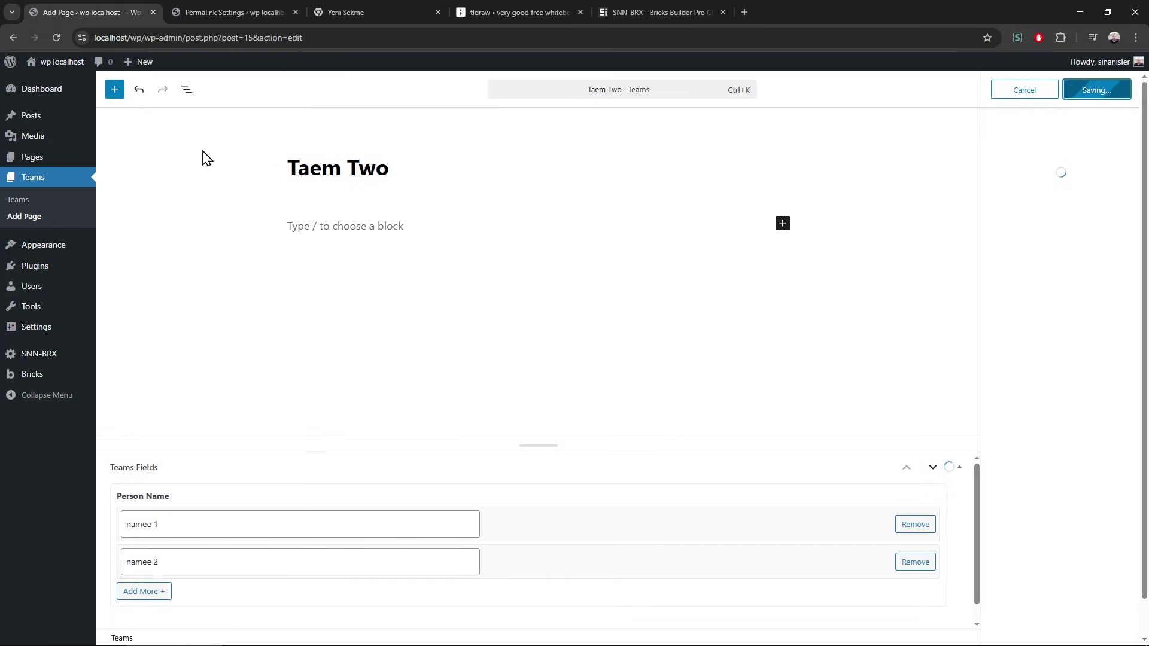
Step: Open the editor for a new regular page in a separate tab, keeping the Taem Two tab in view
{"action": "mouse_move", "coordinate": [84, 157]}
{"action": "middle_click", "coordinate": [131, 174]}
{"action": "left_click", "coordinate": [359, 10]}
{"action": "left_click", "coordinate": [149, 9]}
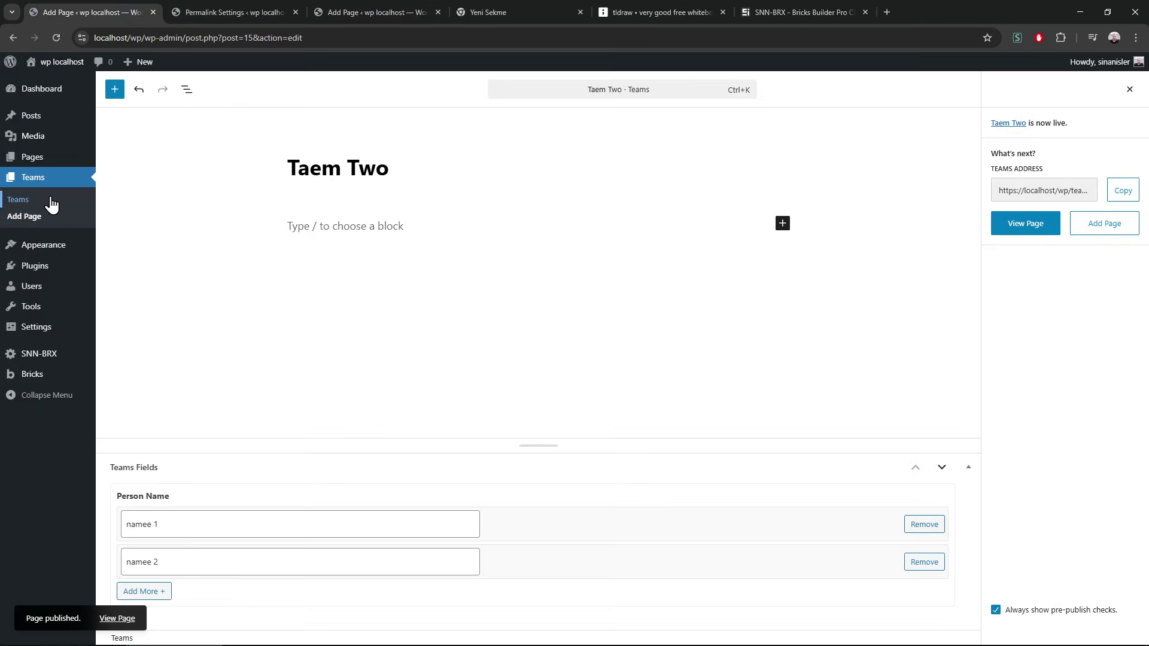
Step: List all Teams entries and examine the post type slug in the page address
{"action": "left_click", "coordinate": [66, 187]}
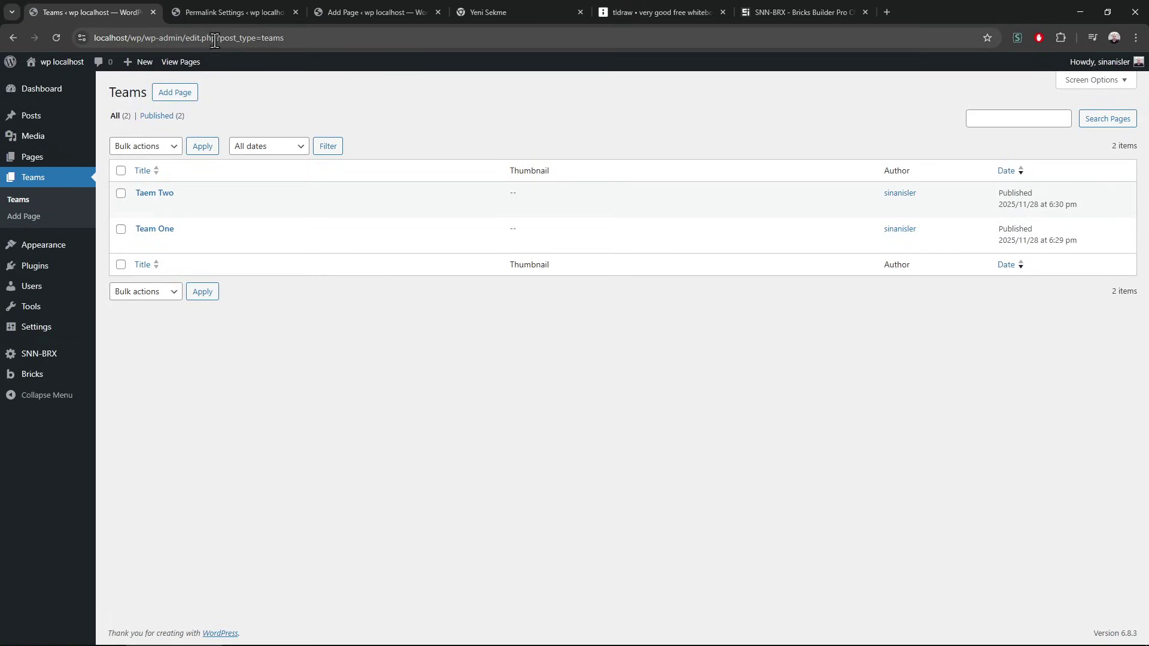
{"action": "left_click", "coordinate": [278, 37]}
{"action": "double_click", "coordinate": [278, 37]}
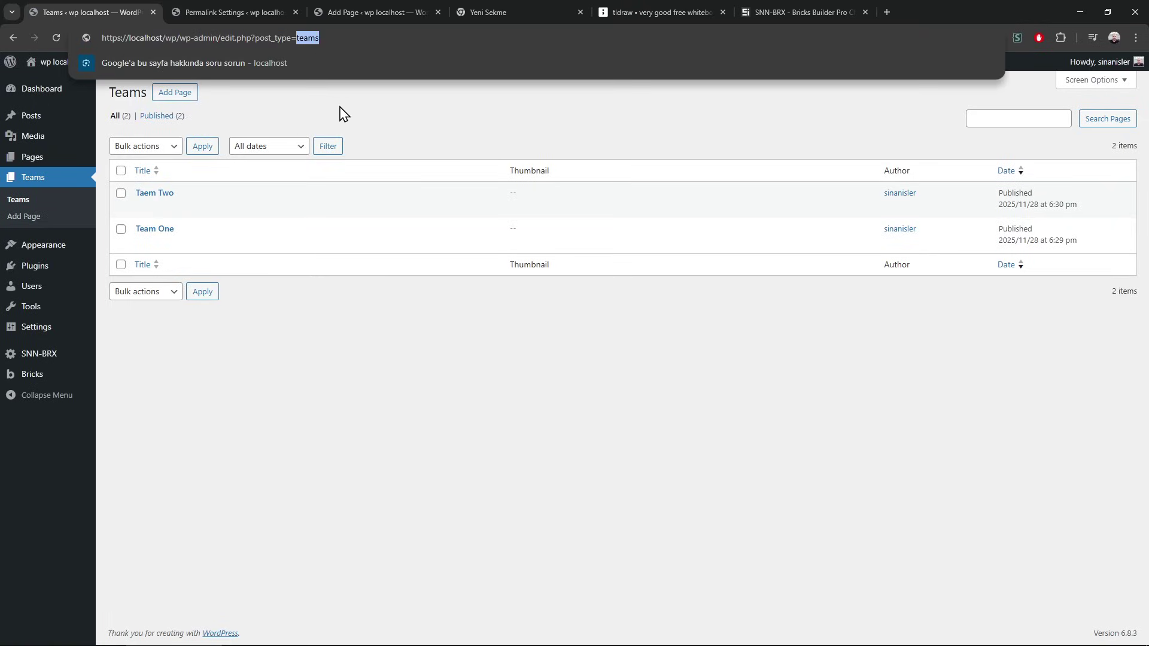
{"action": "left_click", "coordinate": [343, 112]}
Step: Title the new regular page "Teams" and publish it
{"action": "key", "text": "ctrl+Tab"}
{"action": "key", "text": "ctrl+Tab"}
{"action": "left_click", "coordinate": [326, 173]}
{"action": "type", "text": "Teams"}
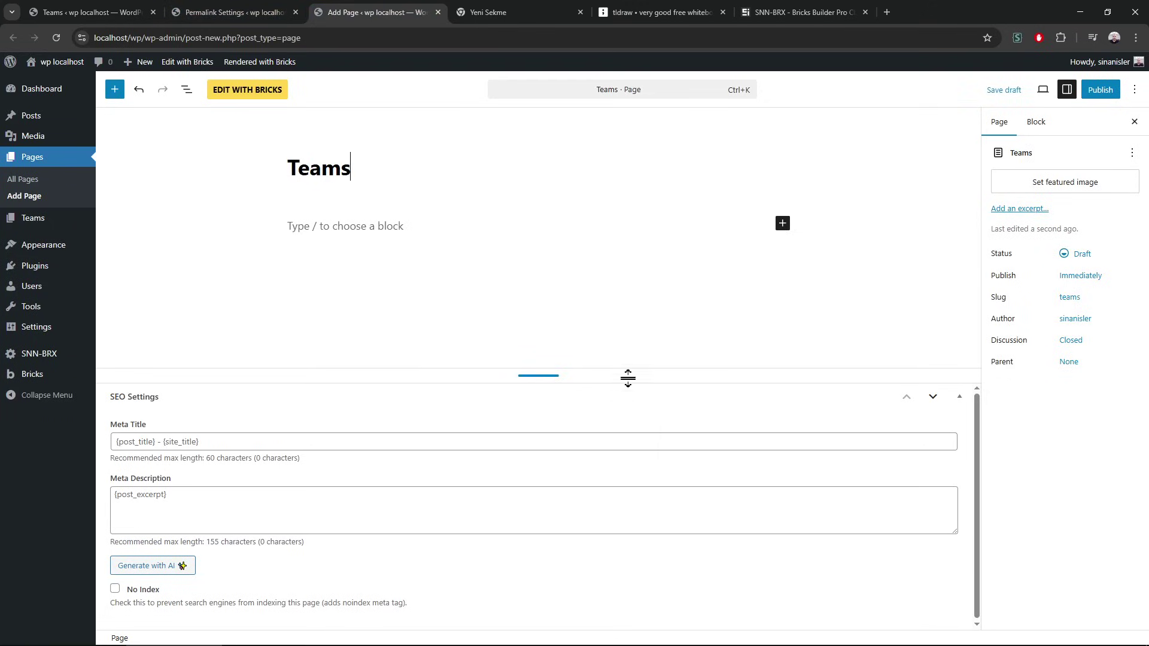
{"action": "left_click", "coordinate": [1104, 89]}
{"action": "left_click", "coordinate": [1106, 90]}
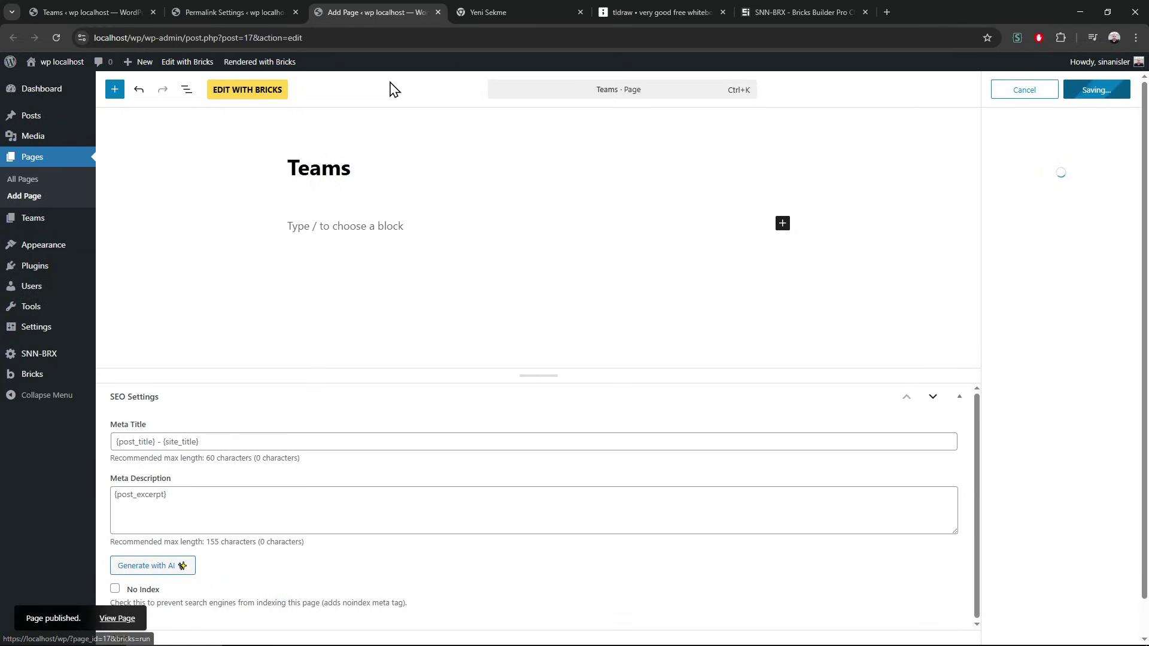
Step: Close the empty new tab, the tldraw tab and the SNN-BRX tab
{"action": "middle_click", "coordinate": [542, 12]}
{"action": "middle_click", "coordinate": [542, 8]}
{"action": "middle_click", "coordinate": [543, 9]}
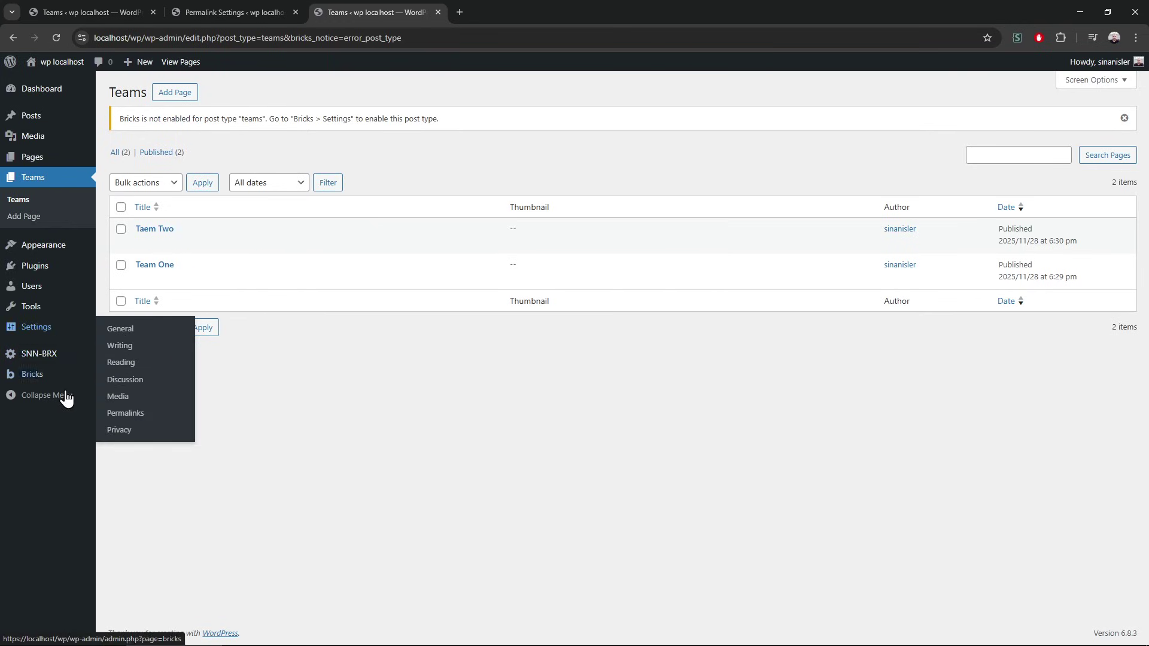
Step: Look for the Teams page among the regular pages and return to the Teams post type list
{"action": "left_click", "coordinate": [56, 158]}
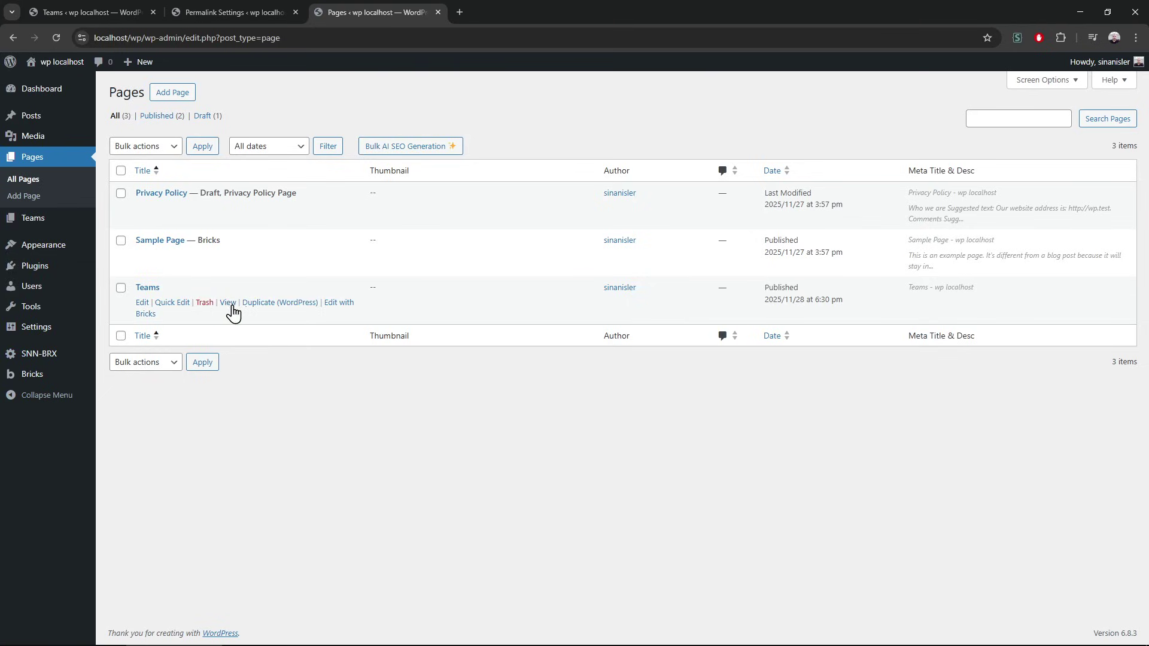
{"action": "left_click", "coordinate": [36, 218]}
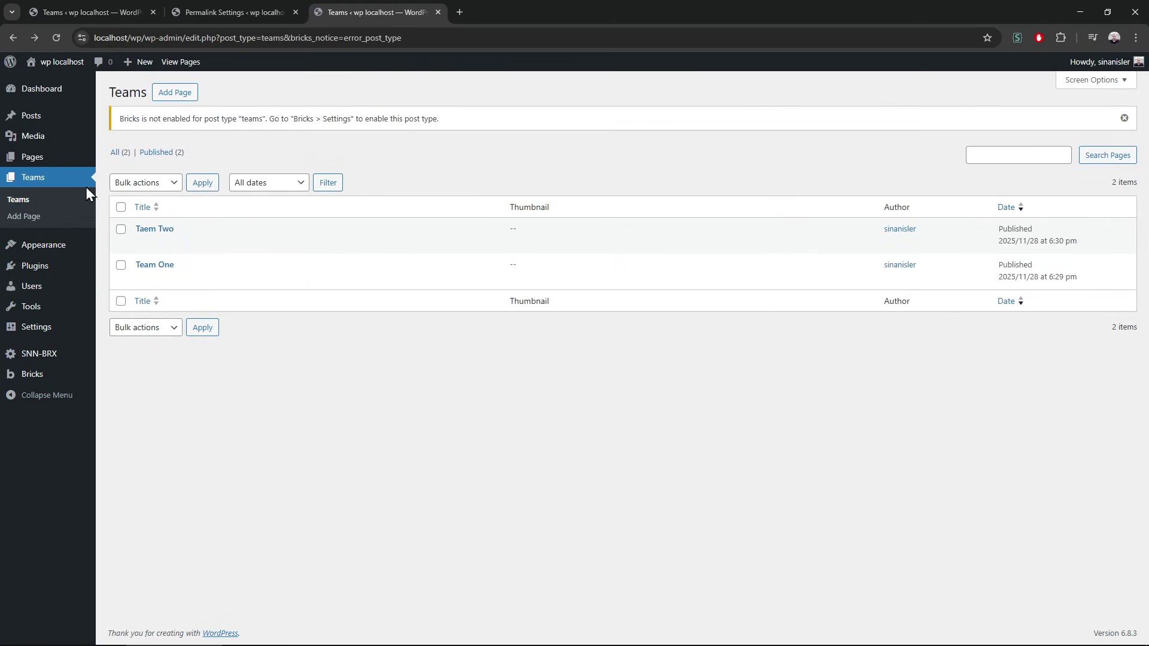
{"action": "mouse_move", "coordinate": [72, 163]}
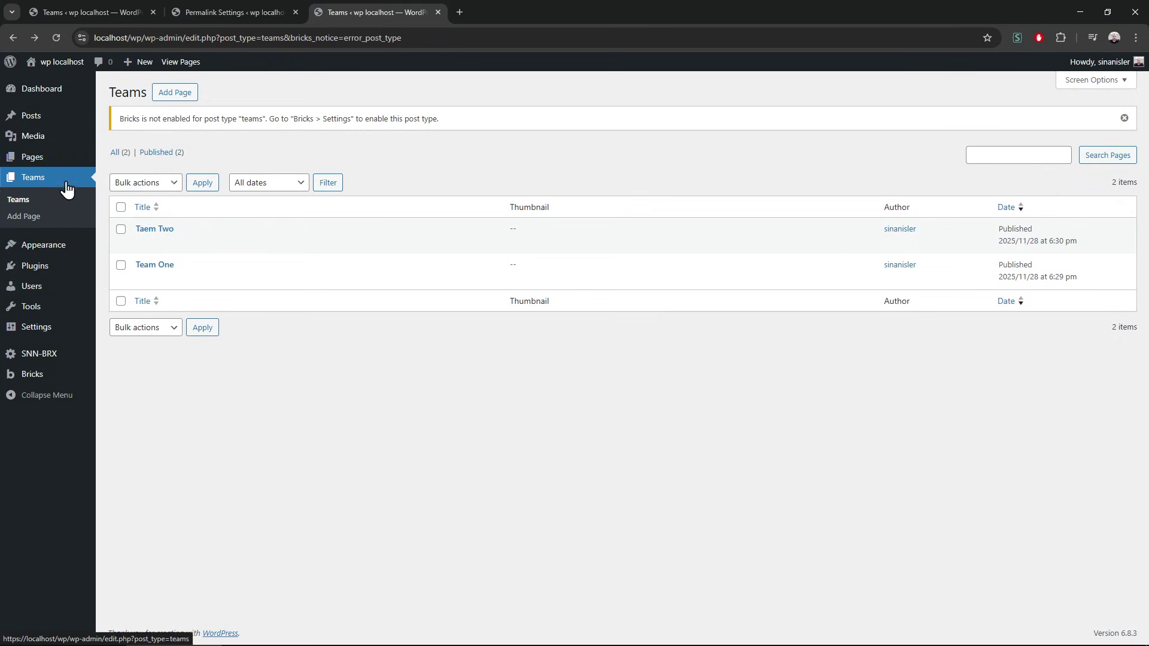
Step: Quick-edit the Taem Two entry, changing its title to "Team Two" and its slug to "team-two"
{"action": "left_click", "coordinate": [172, 242]}
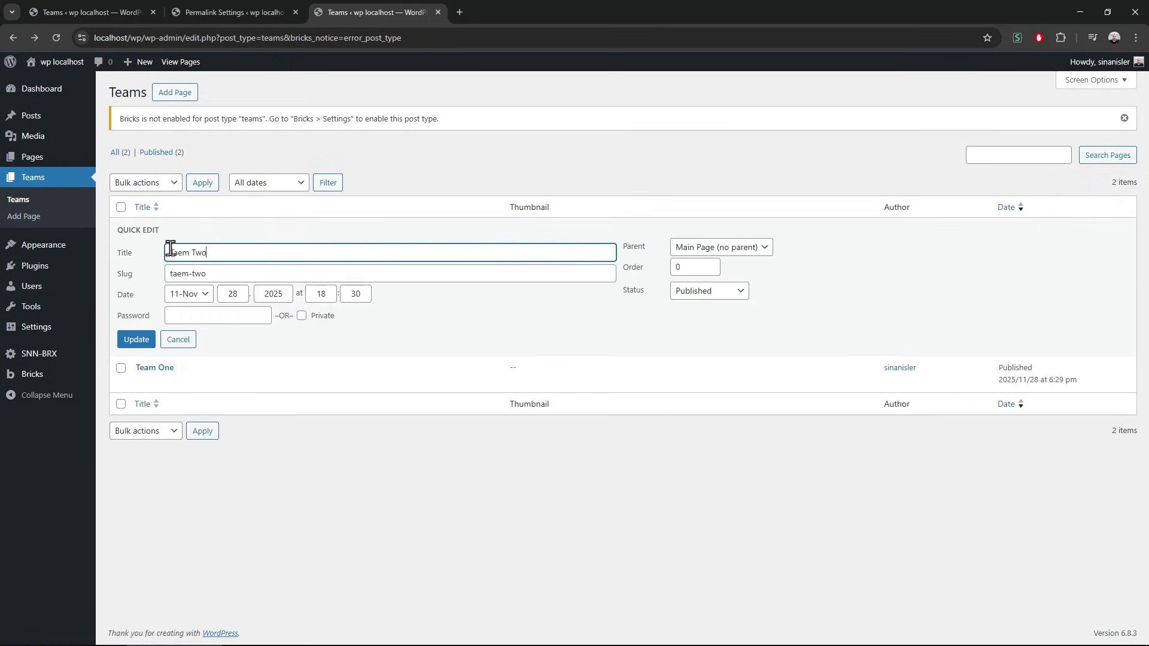
{"action": "double_click", "coordinate": [180, 254]}
{"action": "type", "text": "T"}
{"action": "double_click", "coordinate": [174, 273]}
{"action": "key", "text": "BackSpace"}
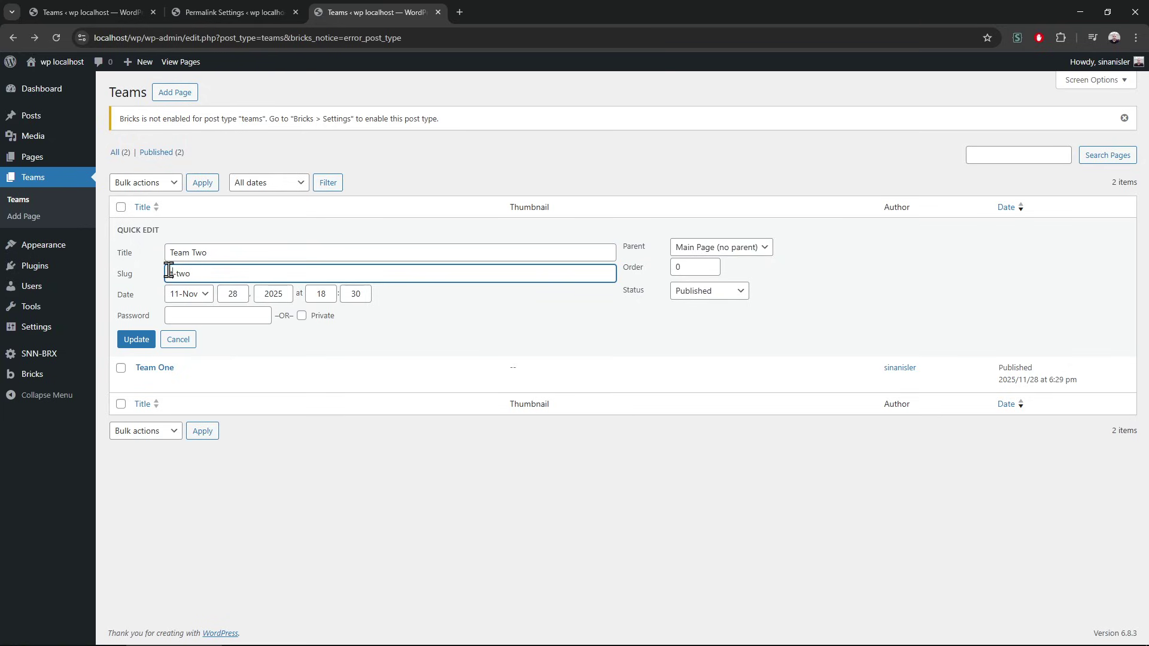
{"action": "type", "text": "team"}
{"action": "left_click", "coordinate": [137, 339]}
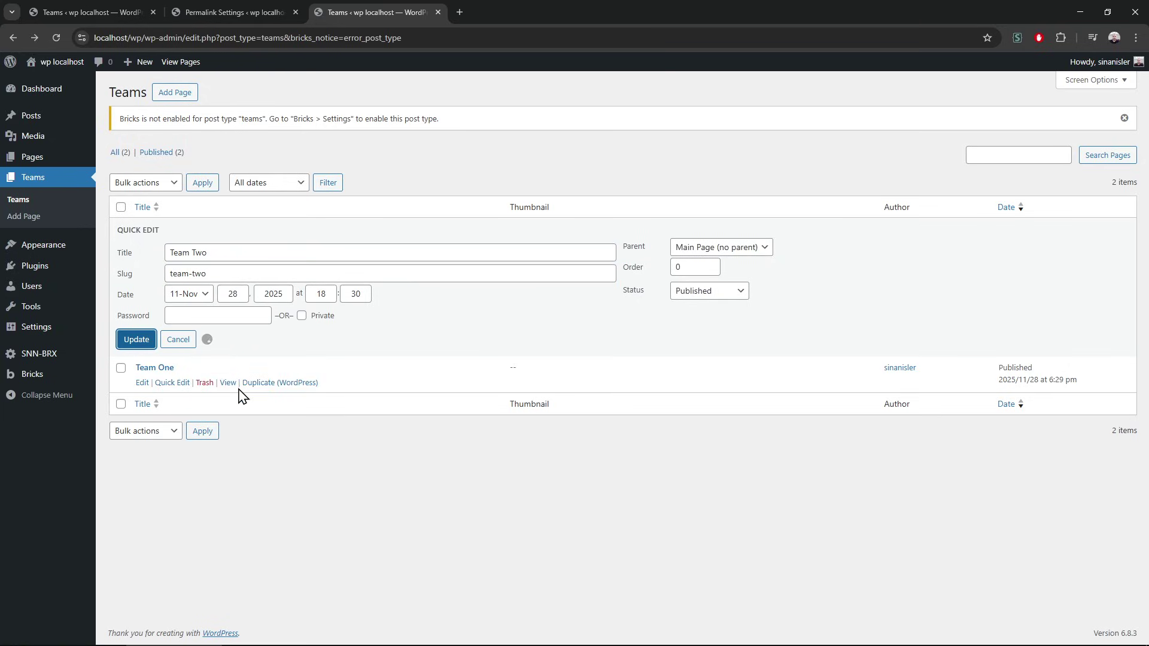
Step: Quick-edit the regular Teams page and change its slug to "team"
{"action": "left_click", "coordinate": [65, 163]}
{"action": "left_click", "coordinate": [167, 300]}
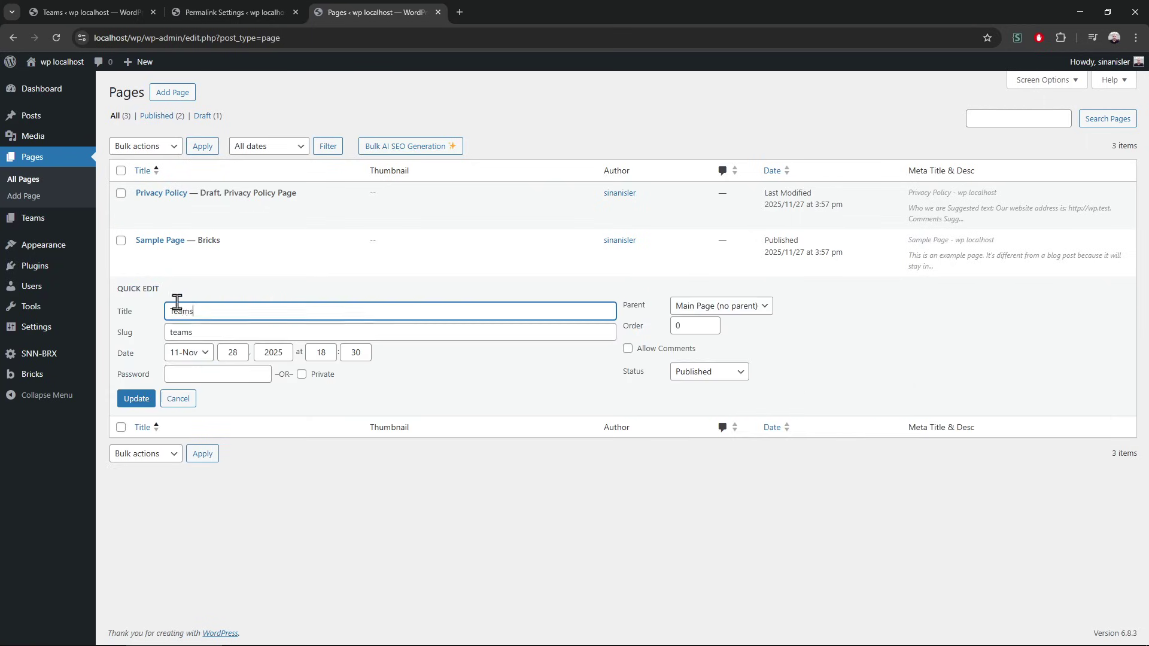
{"action": "left_click", "coordinate": [208, 328]}
{"action": "key", "text": "BackSpace"}
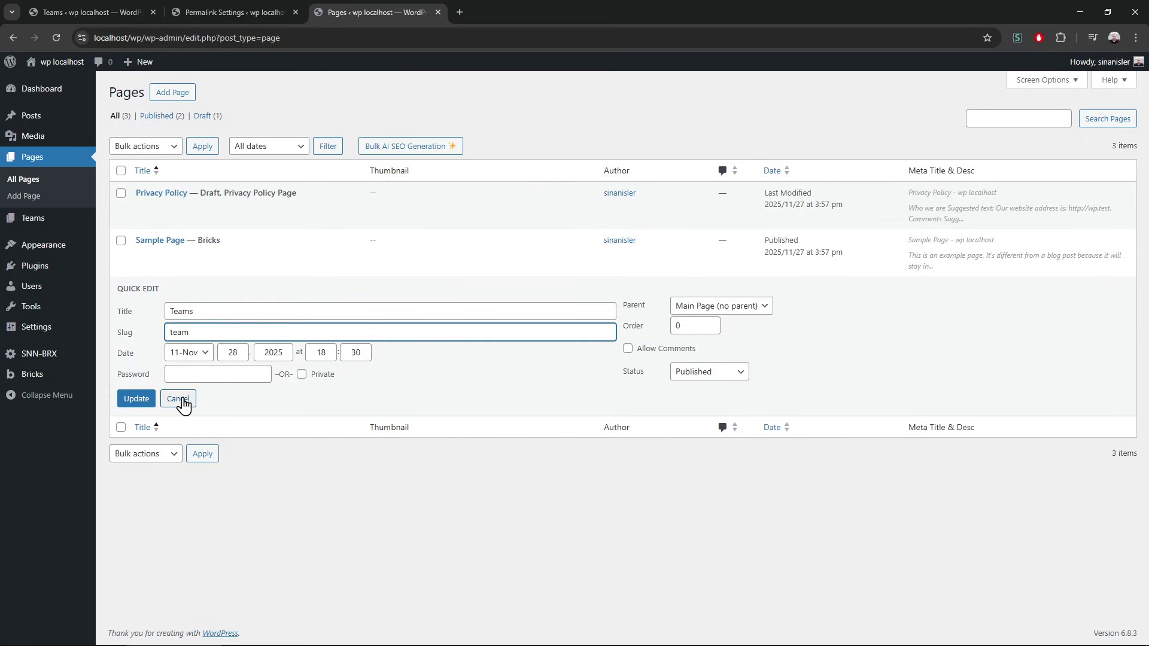
{"action": "key", "text": "Return"}
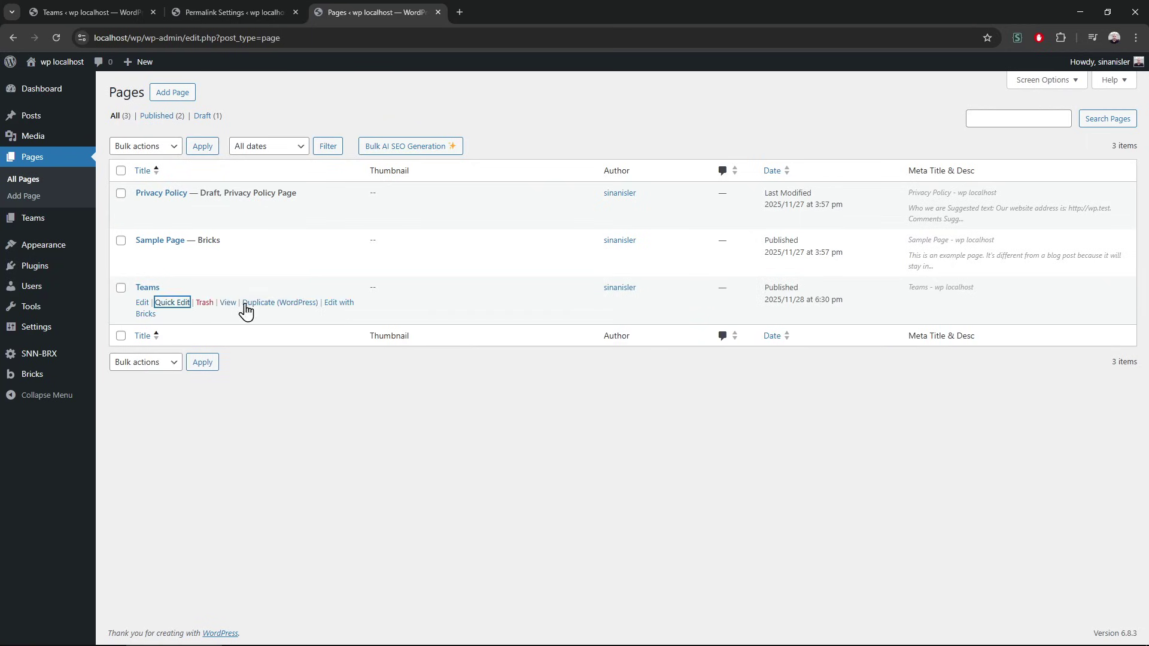
Step: Open the Teams page in the Bricks builder and add a section with a container
{"action": "left_click", "coordinate": [351, 305]}
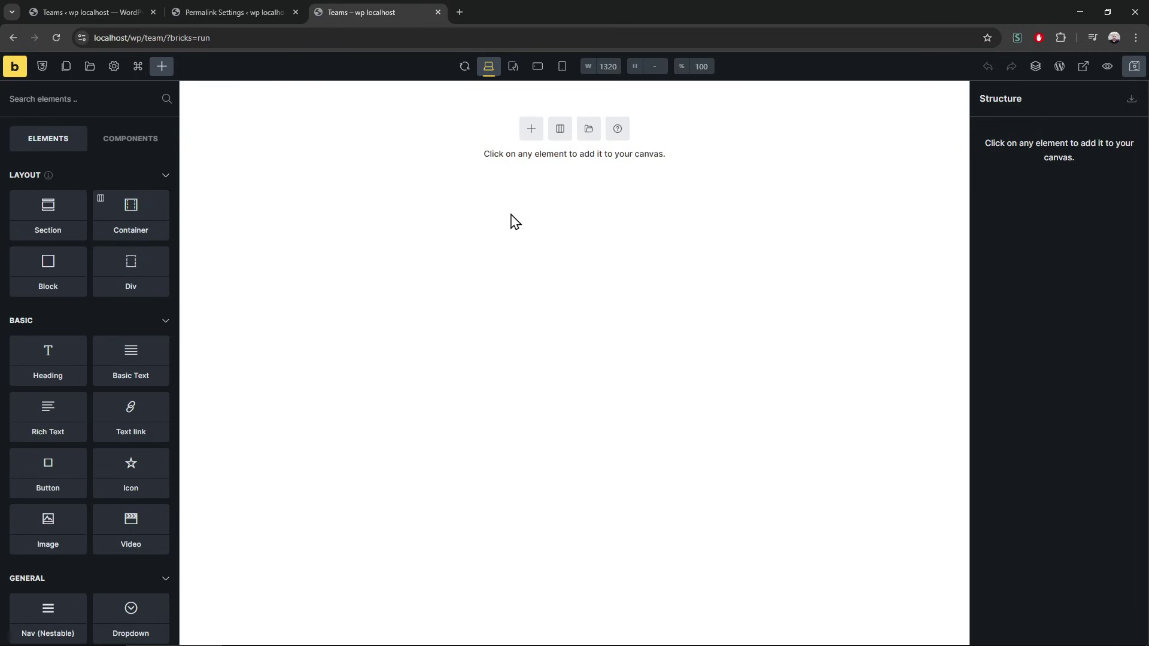
{"action": "left_click", "coordinate": [531, 129]}
{"action": "left_click", "coordinate": [526, 123]}
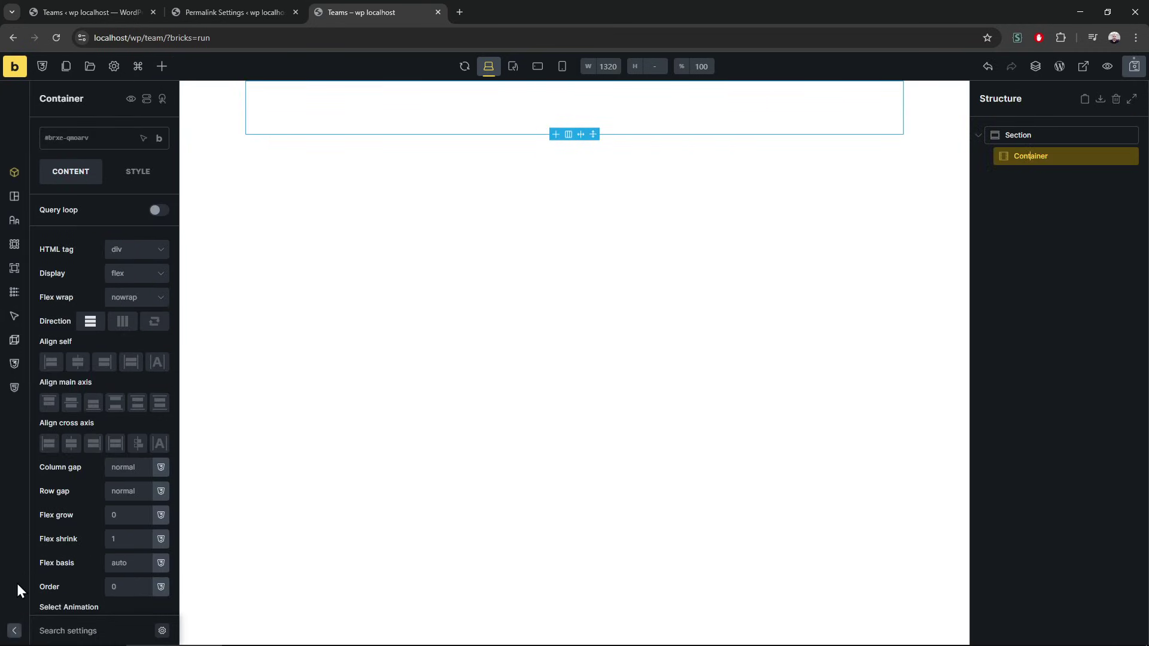
Step: Collapse the settings shortcut strip and add a Block inside the container
{"action": "left_click", "coordinate": [15, 631]}
{"action": "left_click", "coordinate": [163, 67]}
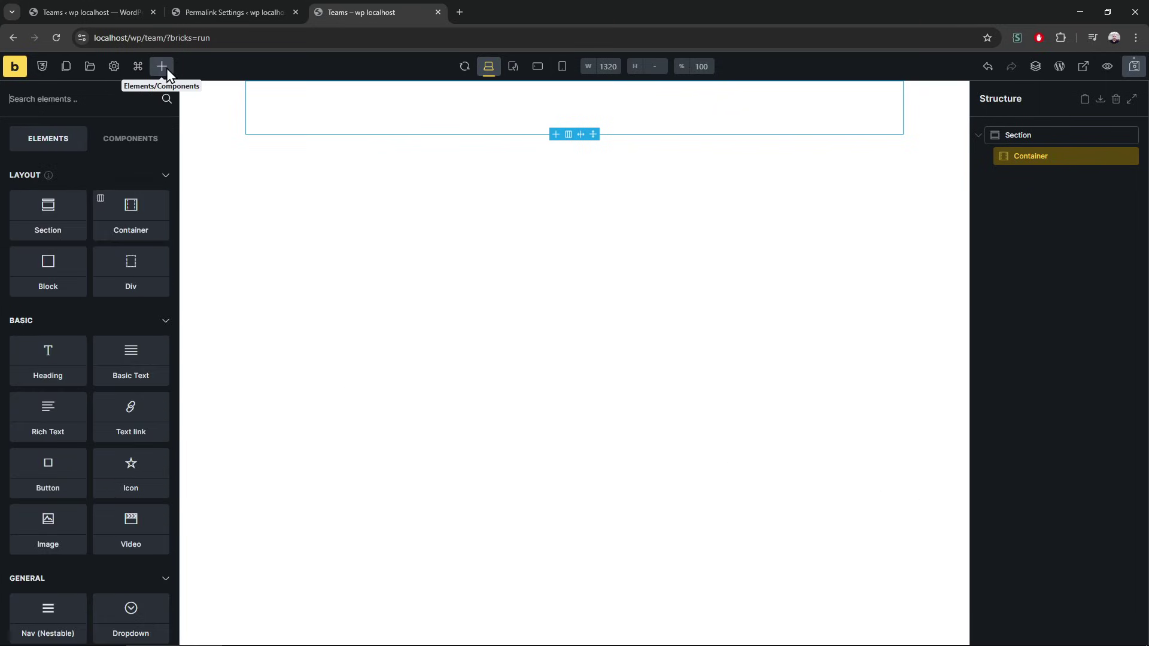
{"action": "left_click", "coordinate": [70, 101]}
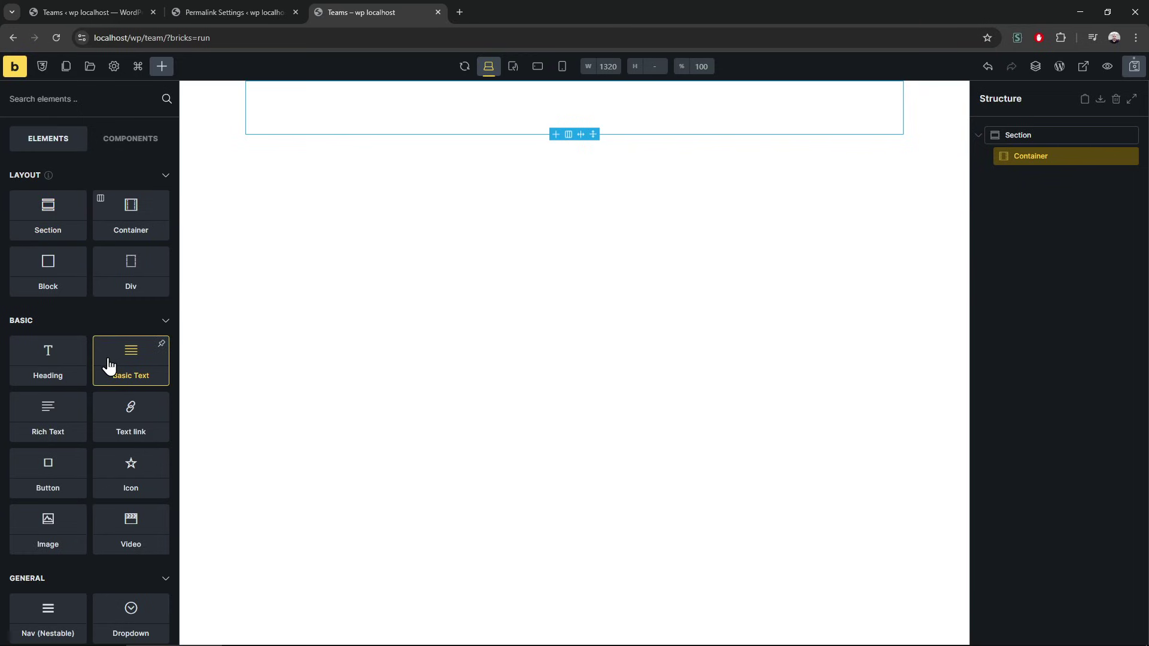
{"action": "left_click", "coordinate": [31, 284]}
{"action": "left_click", "coordinate": [1051, 176]}
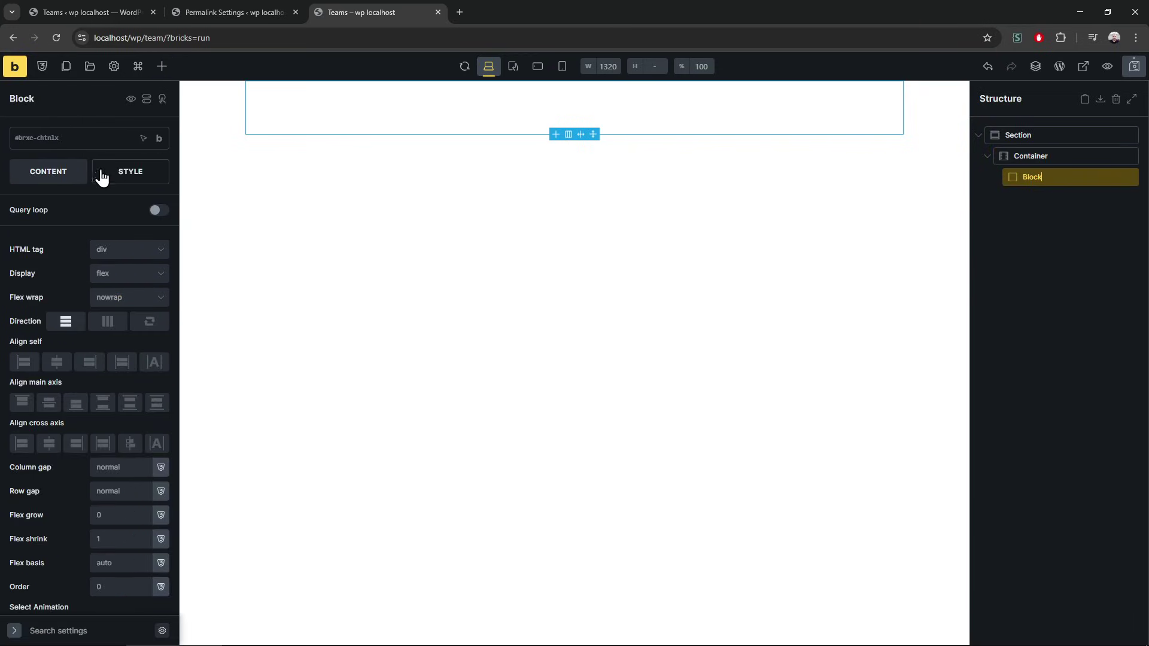
Step: Enable the query loop on the Block and set its post type to Teams
{"action": "left_click", "coordinate": [159, 210]}
{"action": "left_click", "coordinate": [160, 230]}
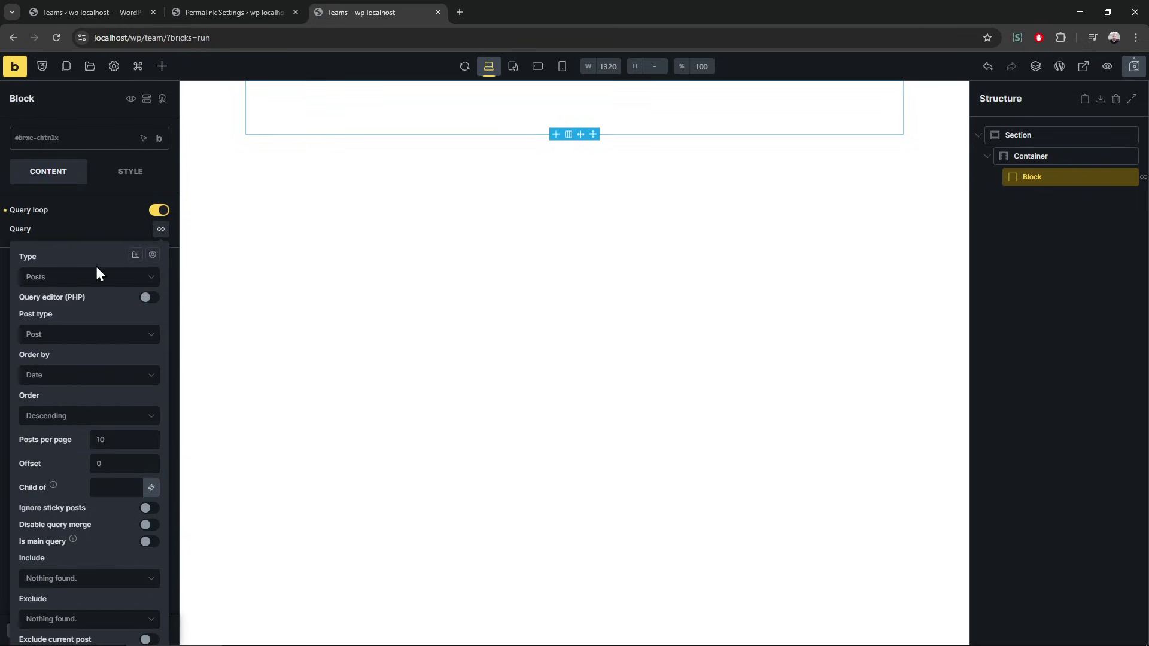
{"action": "left_click", "coordinate": [67, 336]}
{"action": "left_click", "coordinate": [62, 410]}
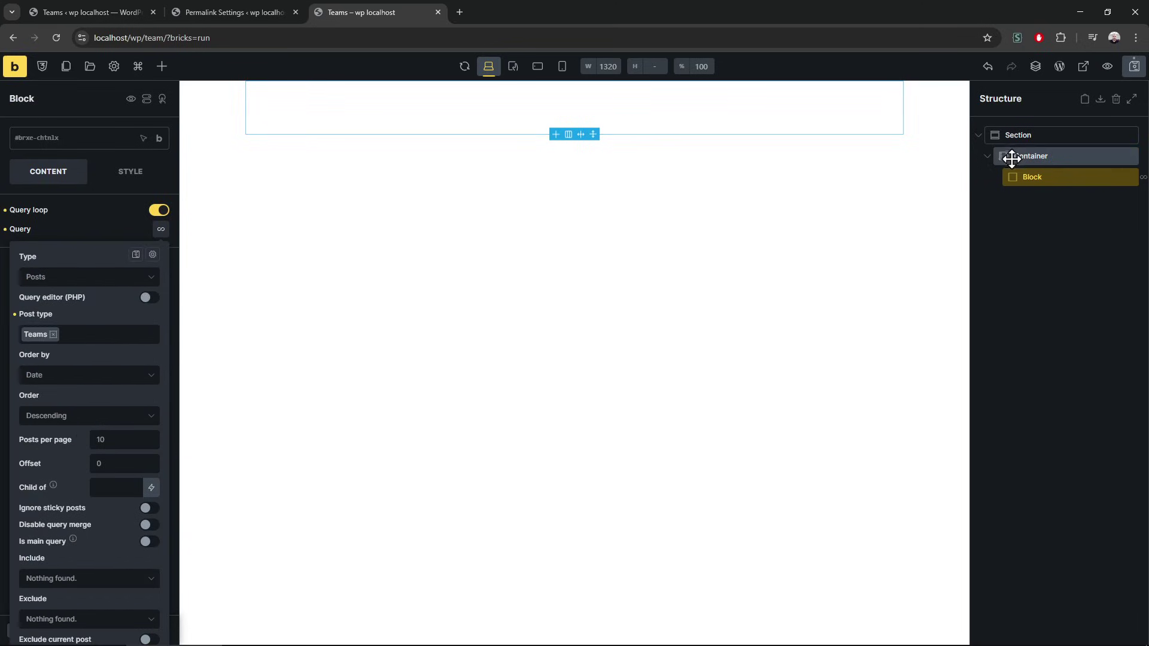
Step: Add a Basic Text element inside the loop Block and rename it "Title"
{"action": "left_click", "coordinate": [162, 67]}
{"action": "left_click", "coordinate": [143, 381]}
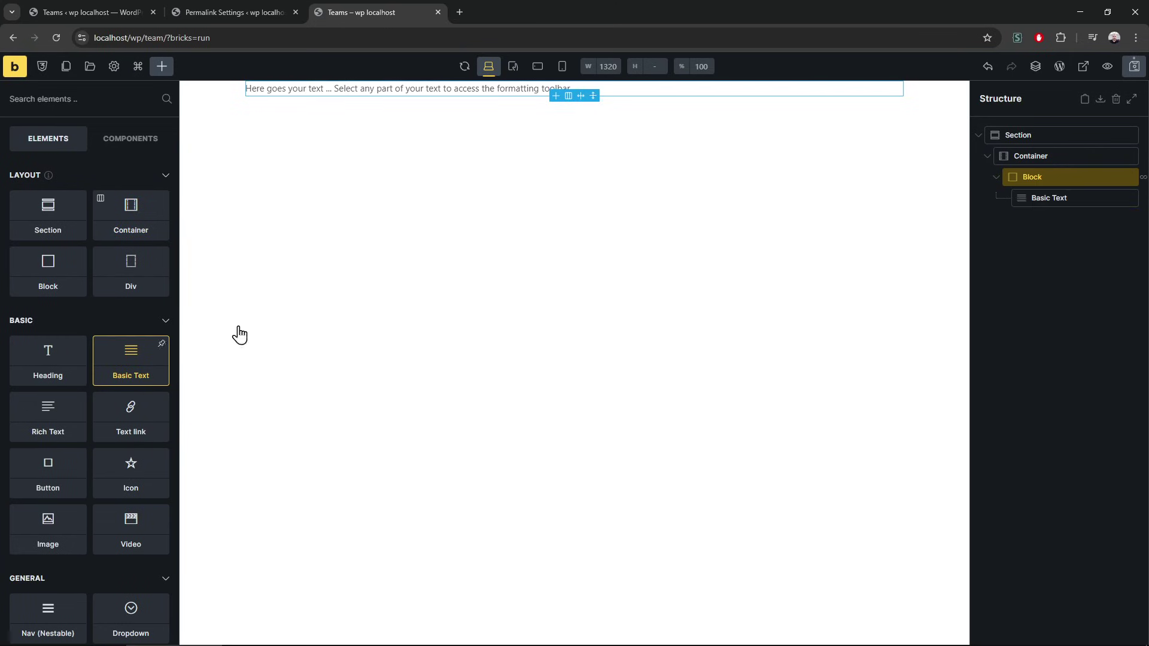
{"action": "left_click", "coordinate": [1093, 198]}
{"action": "double_click", "coordinate": [1048, 197]}
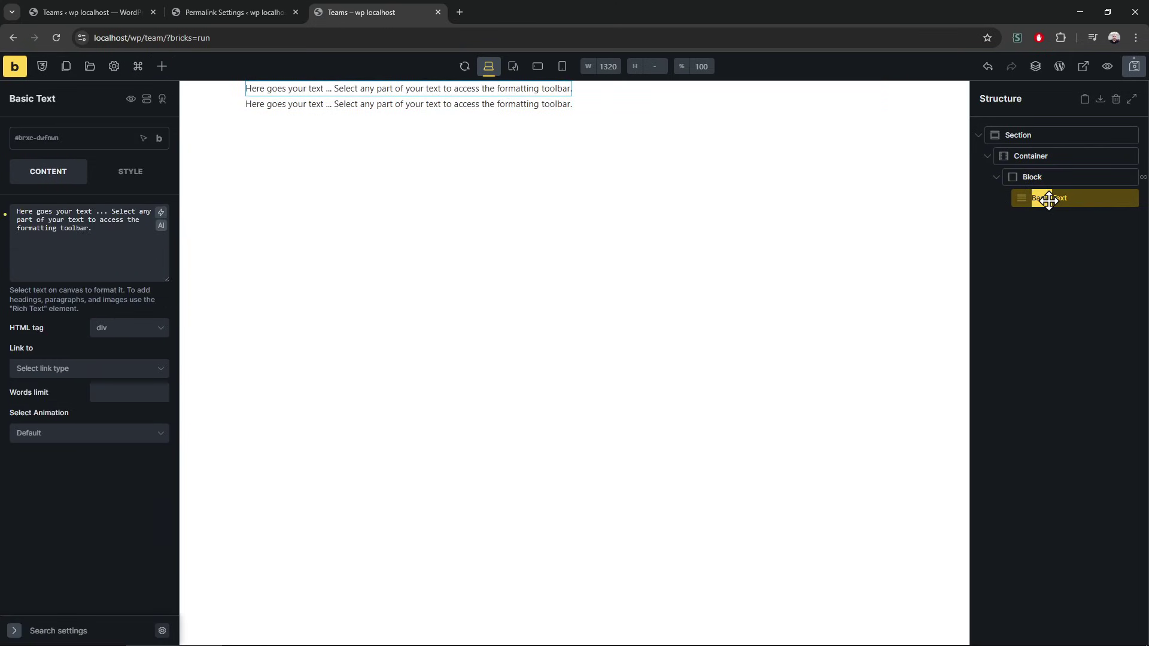
{"action": "type", "text": "Ttie"}
{"action": "type", "text": "itle"}
Step: Replace the Title element's placeholder text with the dynamic post title tag {post_title}
{"action": "triple_click", "coordinate": [141, 217]}
{"action": "key", "text": "BackSpace"}
{"action": "left_click", "coordinate": [160, 213]}
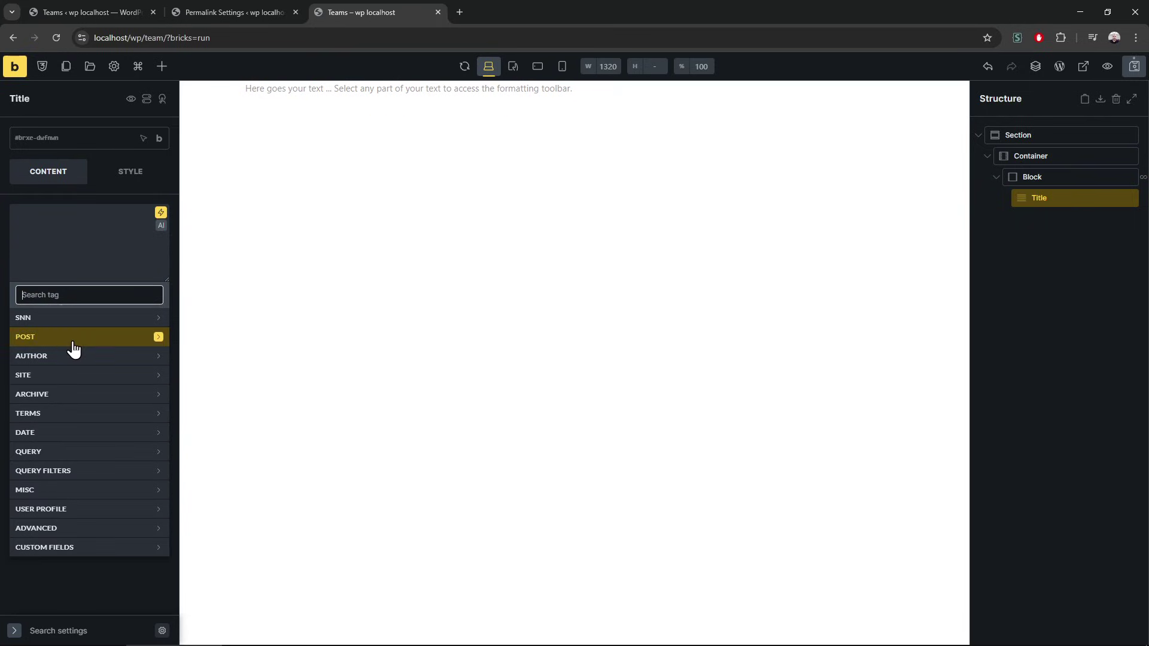
{"action": "left_click", "coordinate": [71, 338]}
{"action": "left_click", "coordinate": [61, 357]}
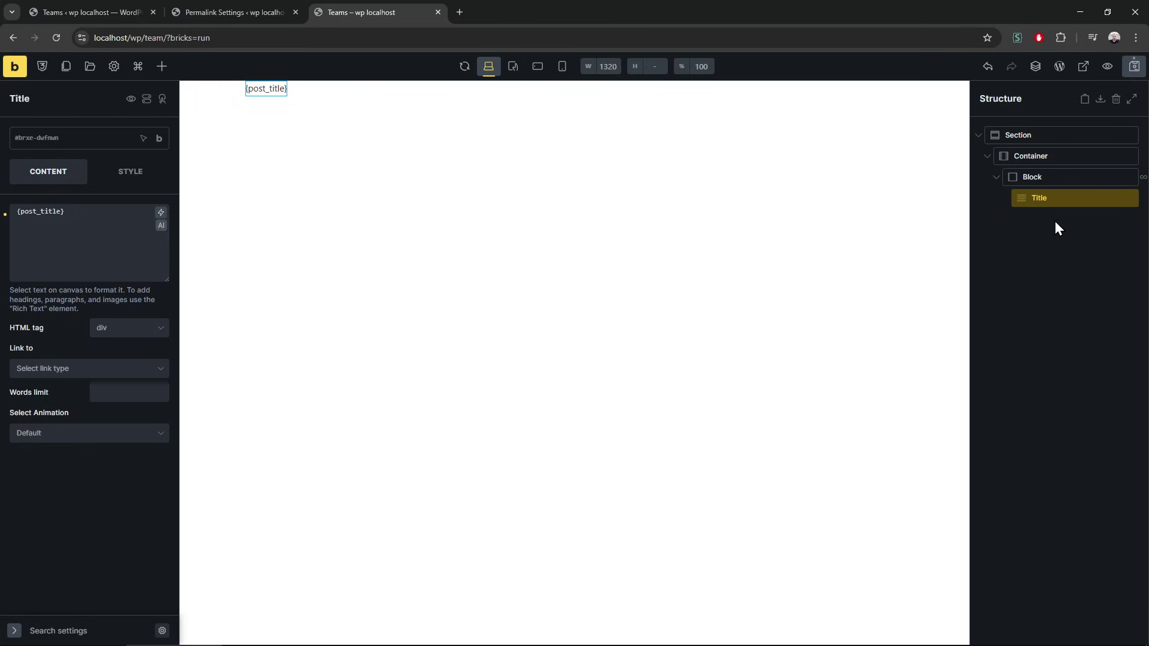
Step: Add a Basic Text and a Block below the Title element, and nest the text inside the new Block
{"action": "left_click", "coordinate": [161, 67]}
{"action": "left_click", "coordinate": [131, 366]}
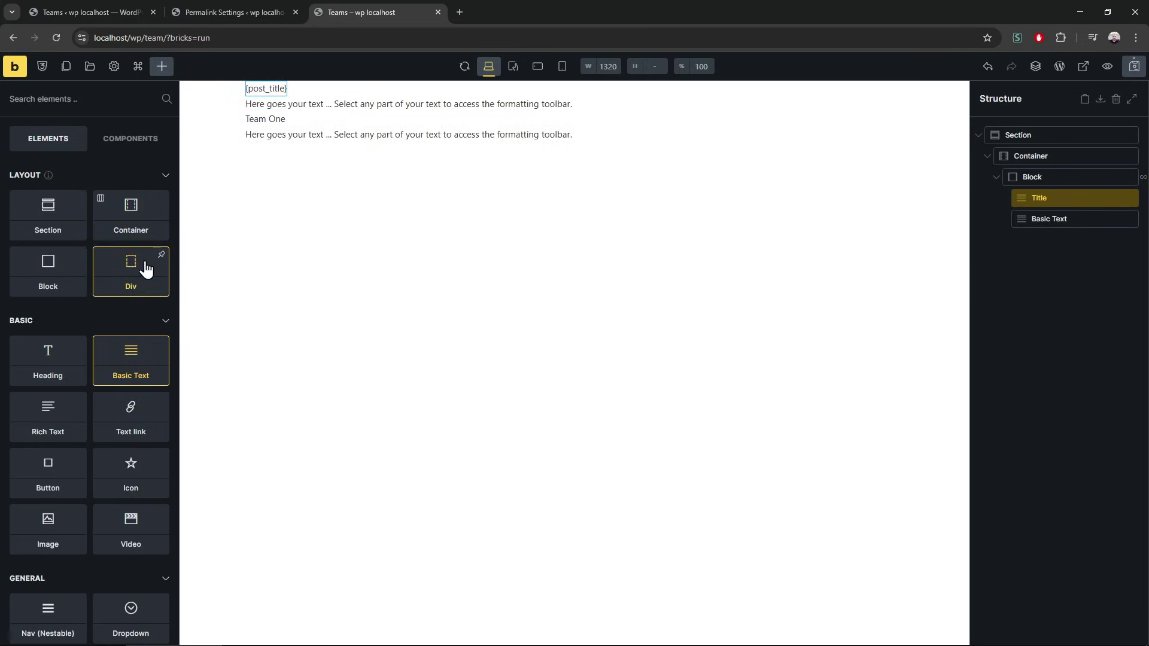
{"action": "left_click", "coordinate": [64, 293]}
{"action": "left_click", "coordinate": [1051, 239]}
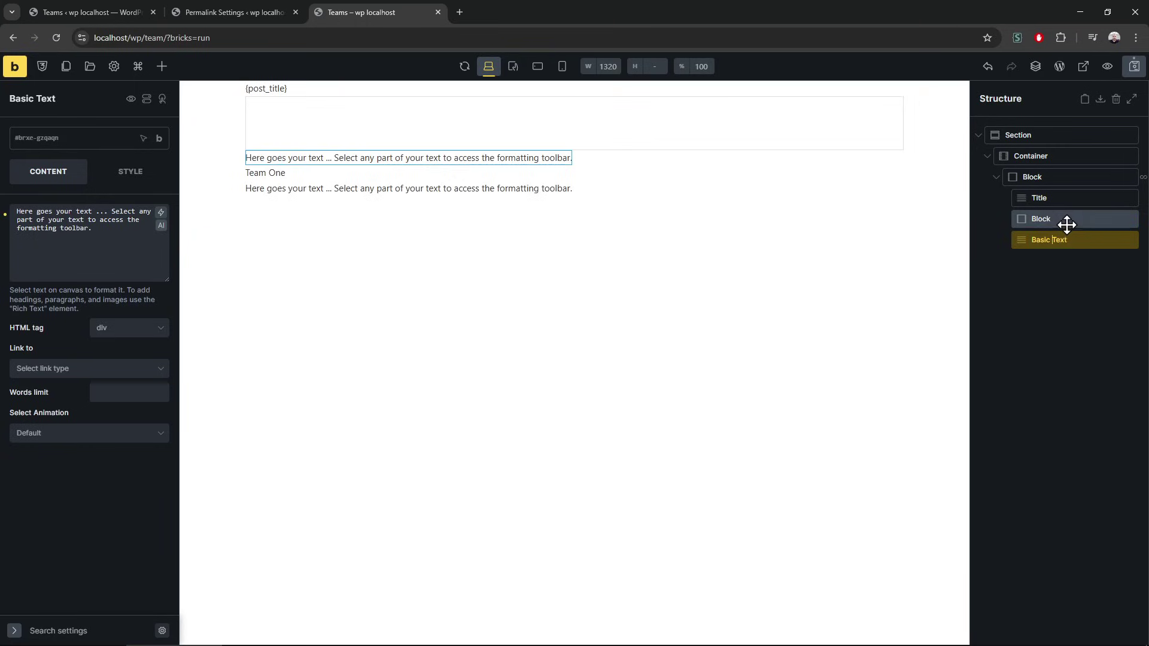
{"action": "left_click", "coordinate": [1067, 225]}
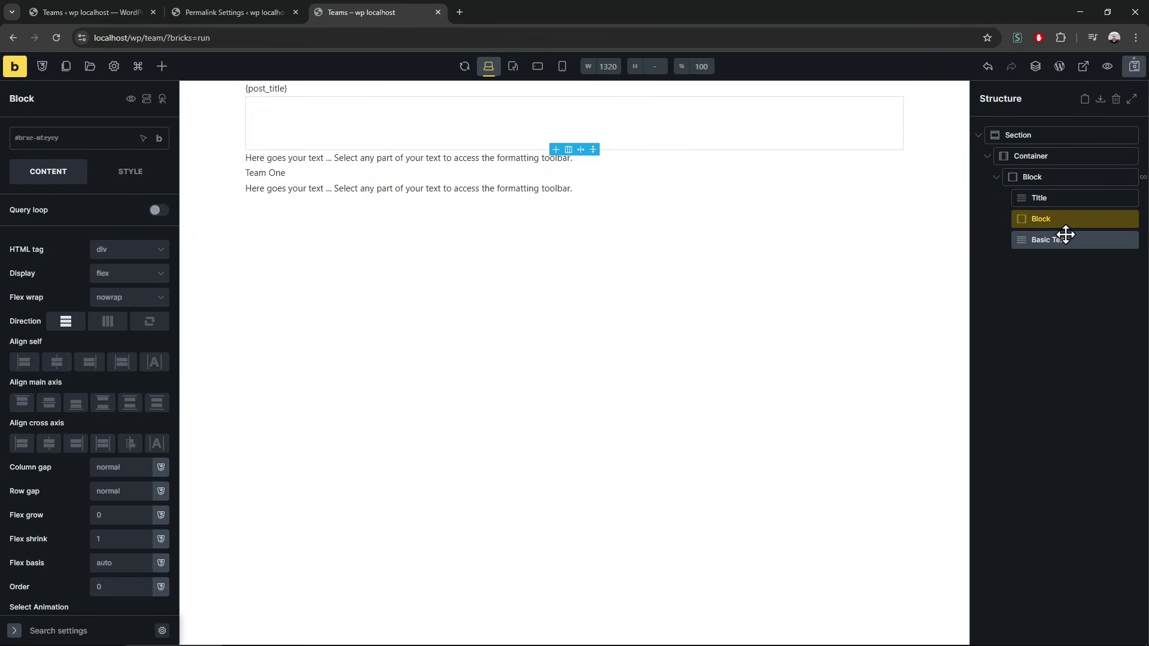
{"action": "left_click", "coordinate": [1066, 235]}
{"action": "left_click_drag", "start_coordinate": [1091, 239], "coordinate": [1083, 228]}
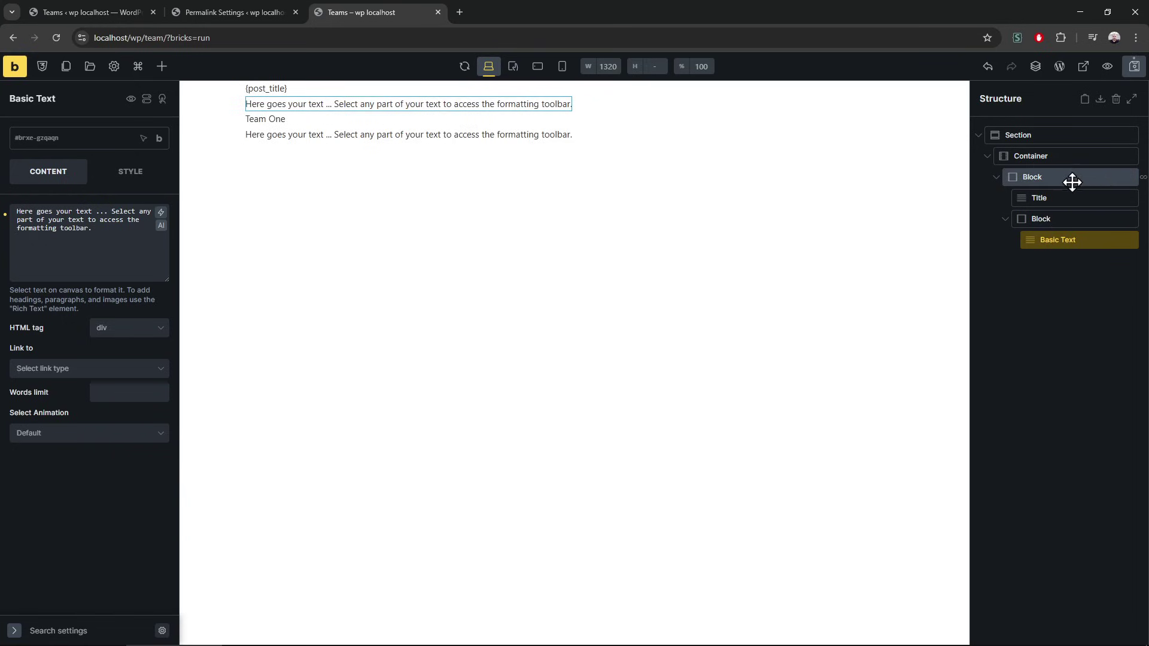
Step: Set the container's column gap and row gap to 20
{"action": "double_click", "coordinate": [1070, 157]}
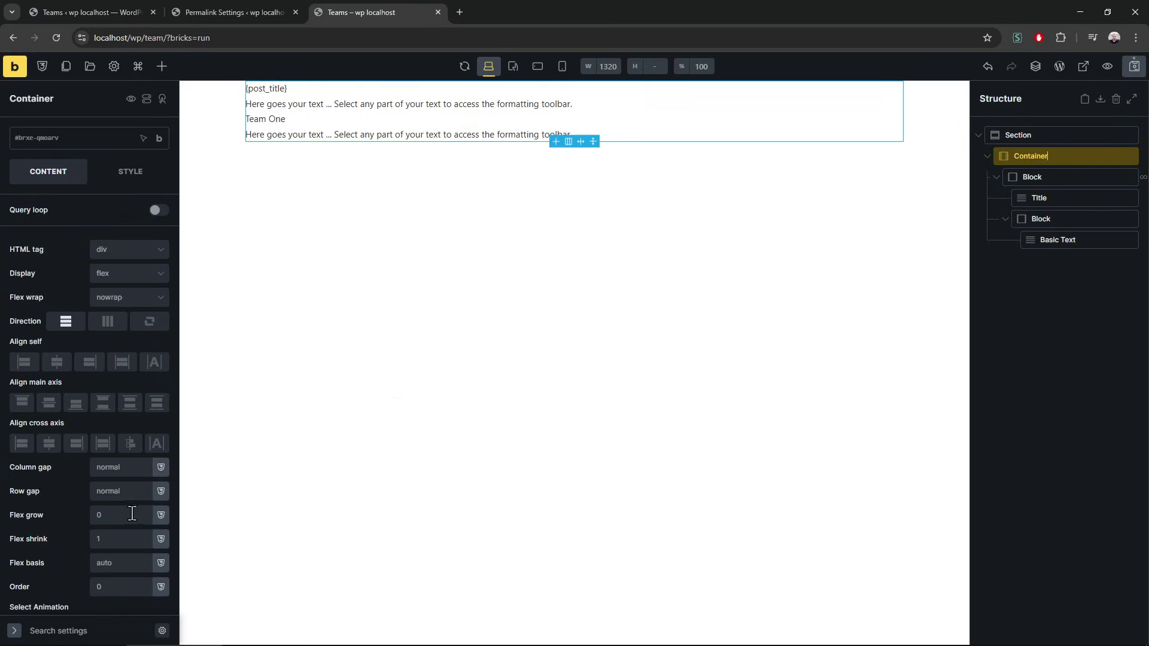
{"action": "left_click", "coordinate": [118, 472]}
{"action": "type", "text": "20"}
{"action": "left_click", "coordinate": [117, 495]}
{"action": "type", "text": "20"}
Step: Replace the nested Basic Text's placeholder with the custom field tag {cf_person_name} and save the page
{"action": "mouse_move", "coordinate": [1062, 238]}
{"action": "left_mouse_down"}
{"action": "mouse_move", "coordinate": [1059, 217]}
{"action": "mouse_move", "coordinate": [1060, 249]}
{"action": "mouse_move", "coordinate": [1057, 234]}
{"action": "left_mouse_up"}
{"action": "left_click", "coordinate": [1090, 240]}
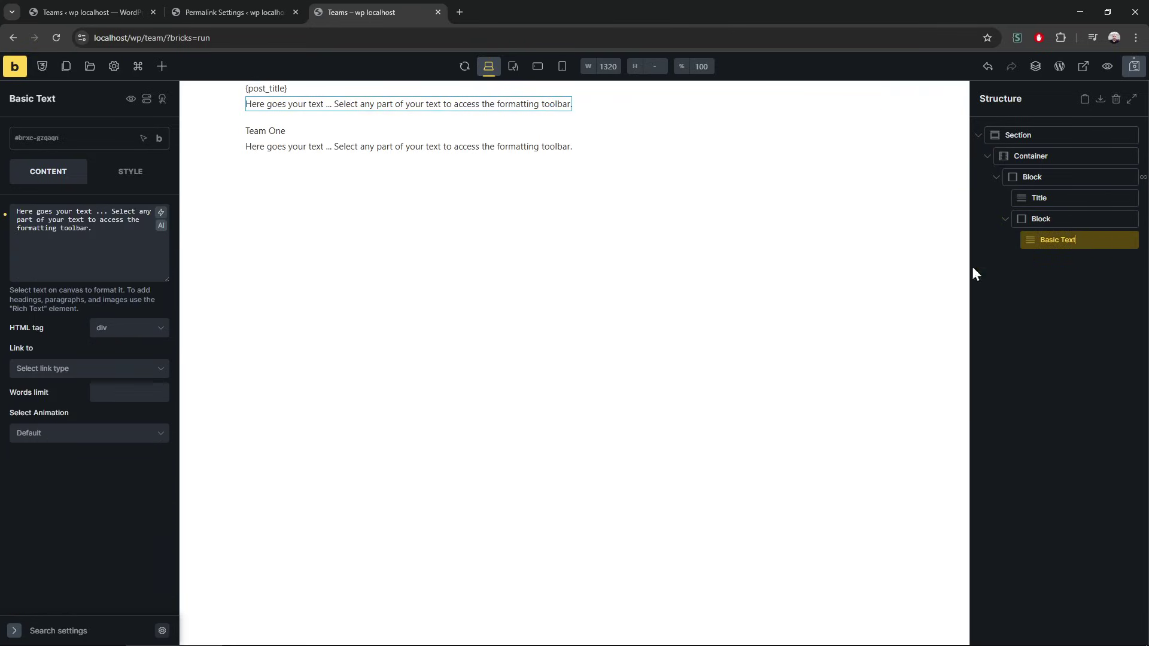
{"action": "key", "text": "ctrl+a"}
{"action": "key", "text": "BackSpace"}
{"action": "left_click", "coordinate": [160, 213]}
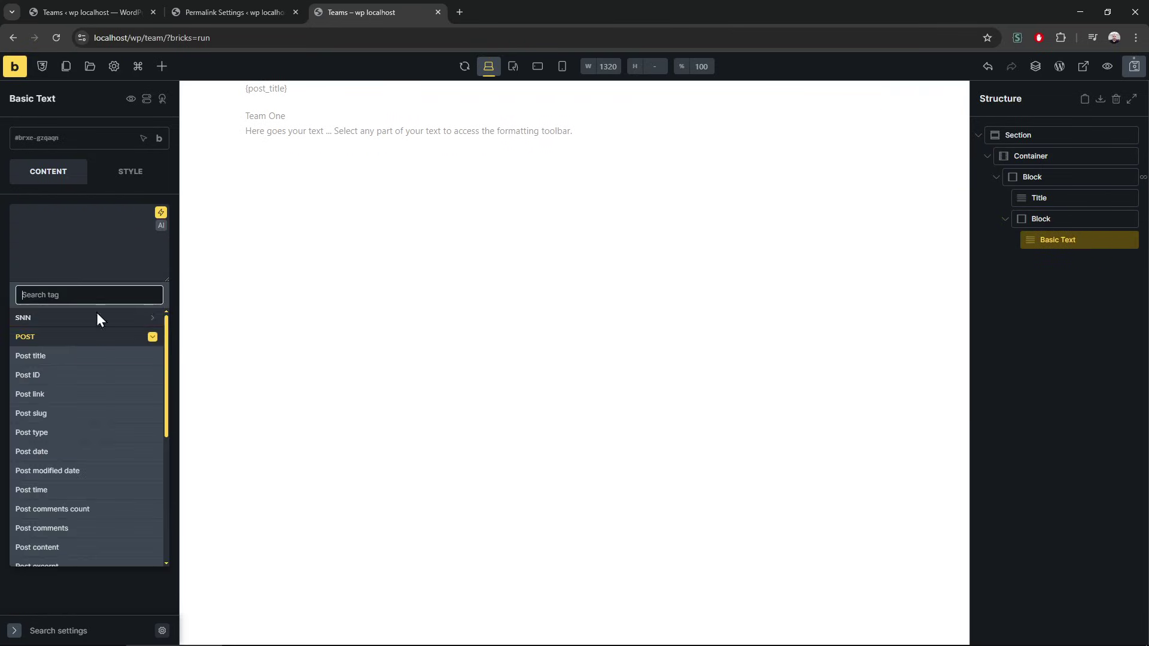
{"action": "left_click", "coordinate": [76, 336]}
{"action": "left_click", "coordinate": [81, 547]}
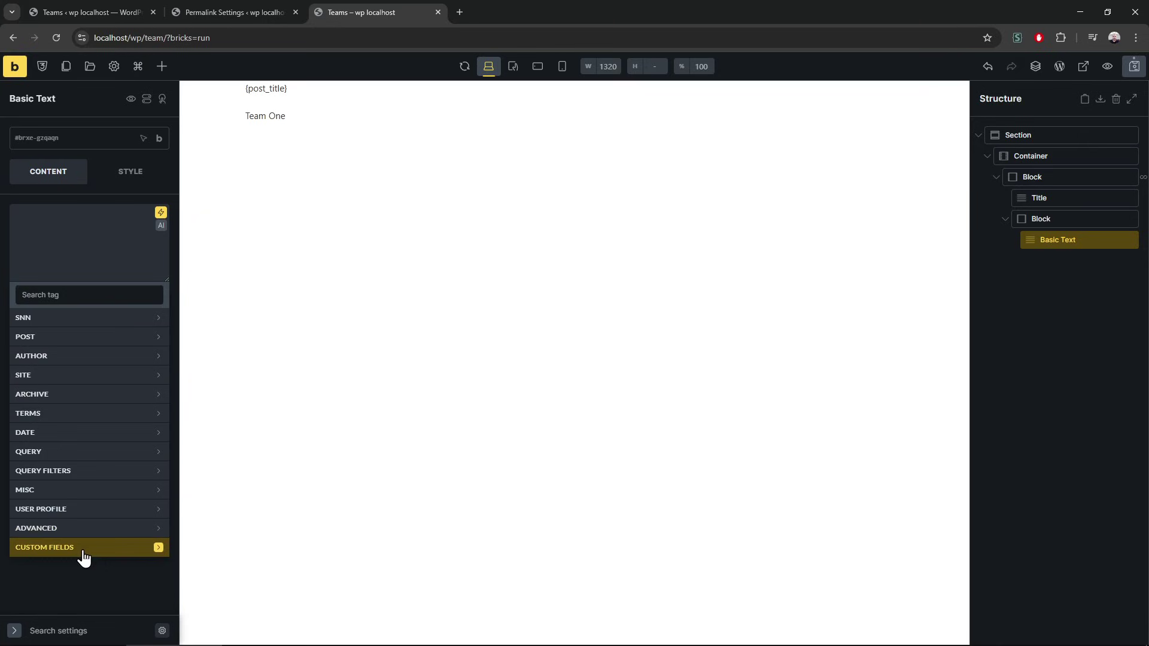
{"action": "scroll", "coordinate": [90, 539], "scroll_direction": "down", "scroll_amount": 1}
{"action": "left_click", "coordinate": [78, 558]}
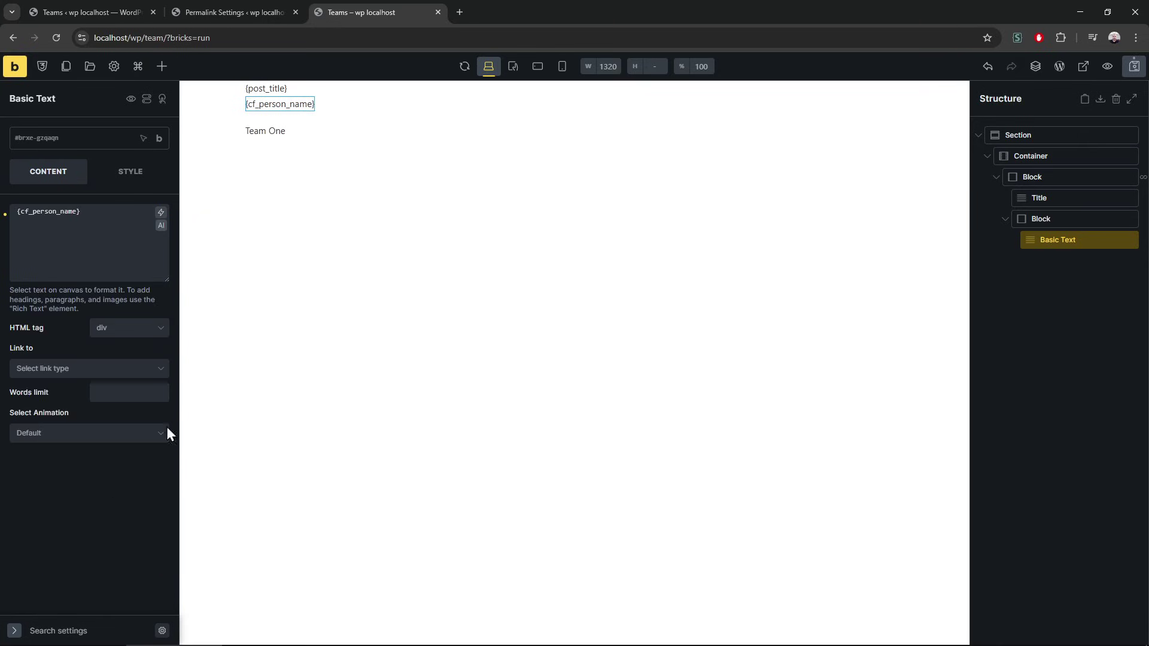
{"action": "left_click", "coordinate": [1134, 66]}
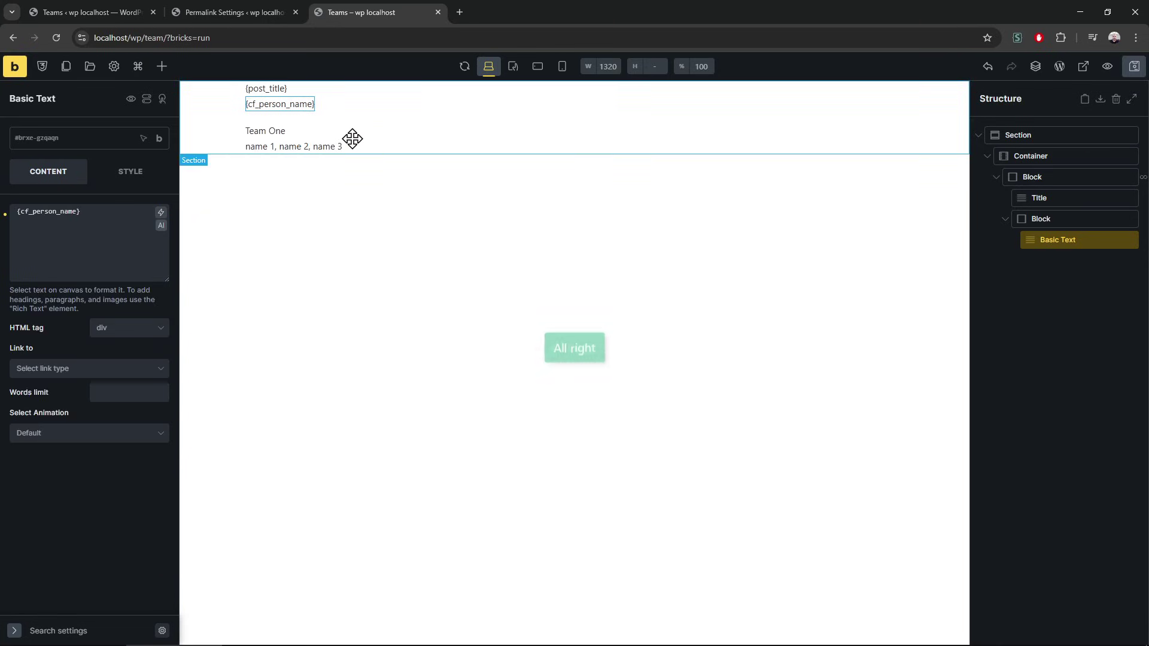
Step: Open the page's front-end preview and inspect the markup of the Team Two person names
{"action": "left_click", "coordinate": [14, 66]}
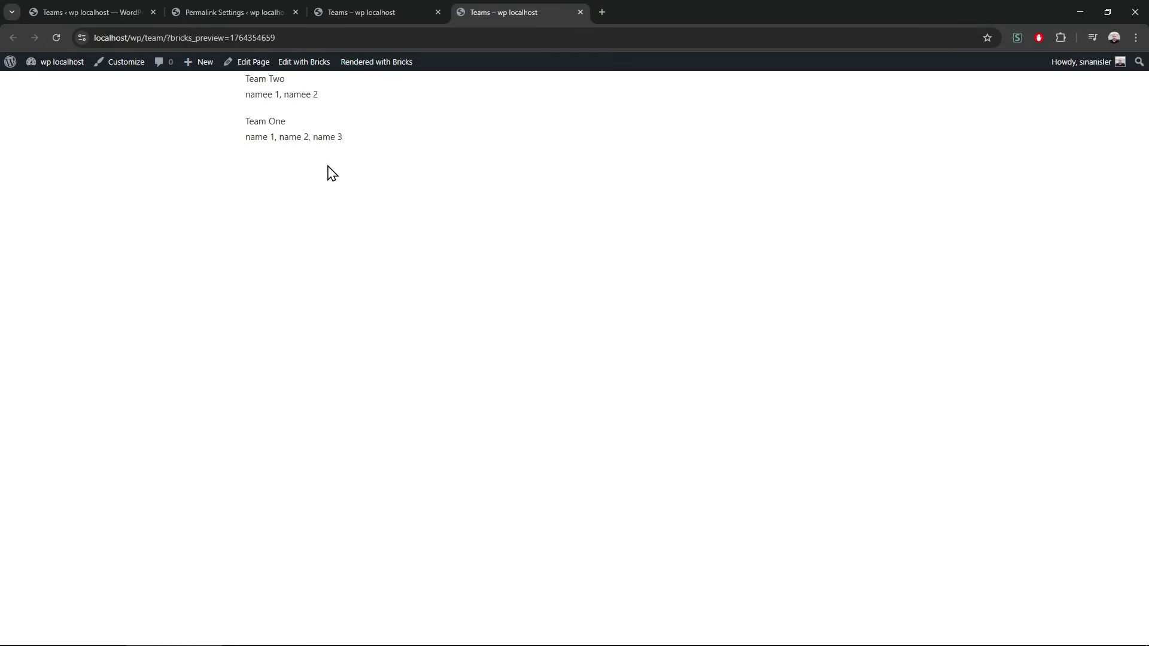
{"action": "left_click_drag", "start_coordinate": [240, 108], "coordinate": [336, 105]}
{"action": "left_click", "coordinate": [336, 106]}
{"action": "right_click", "coordinate": [289, 94]}
{"action": "left_click", "coordinate": [363, 386]}
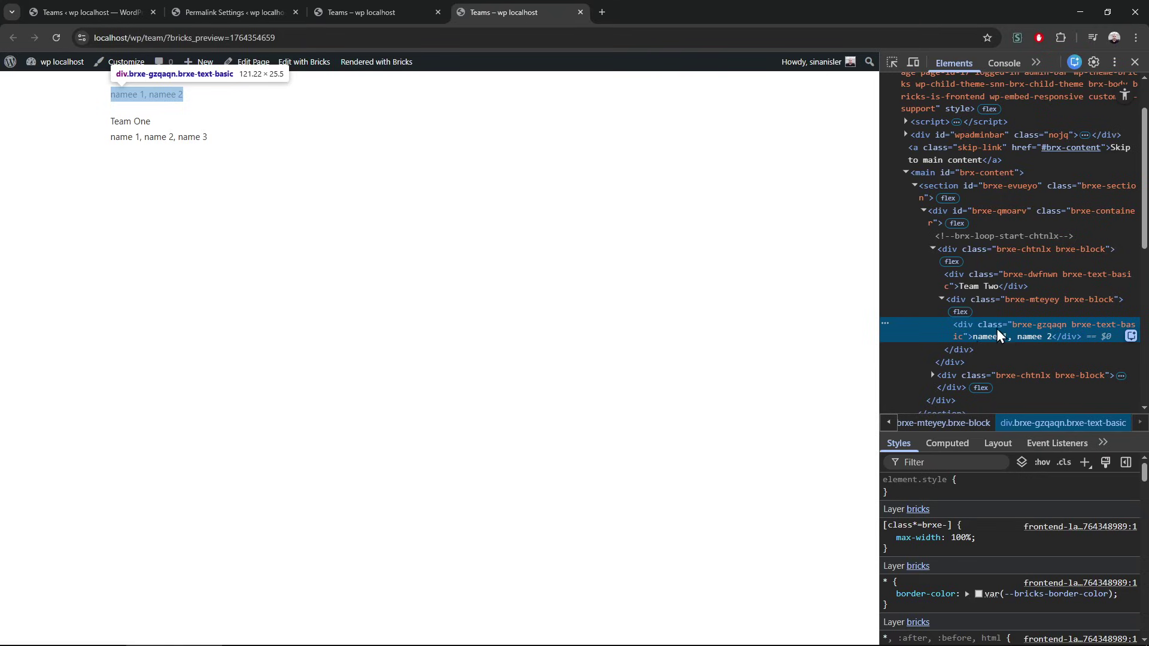
{"action": "double_click", "coordinate": [965, 325]}
{"action": "left_click", "coordinate": [389, 11]}
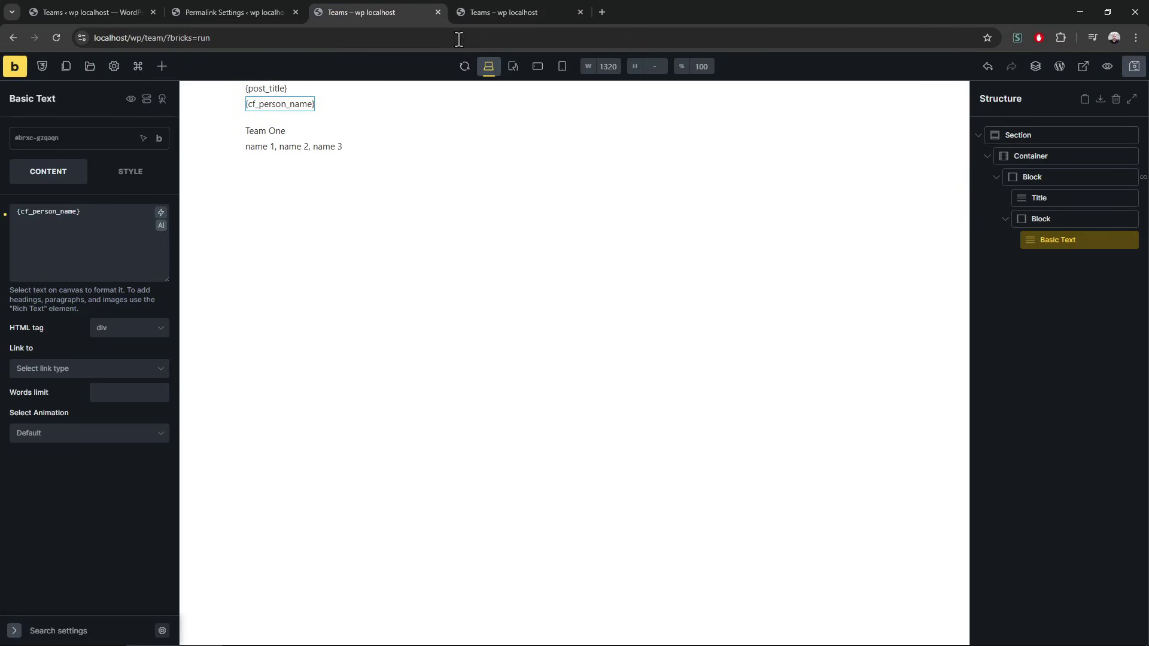
{"action": "left_click", "coordinate": [563, 8]}
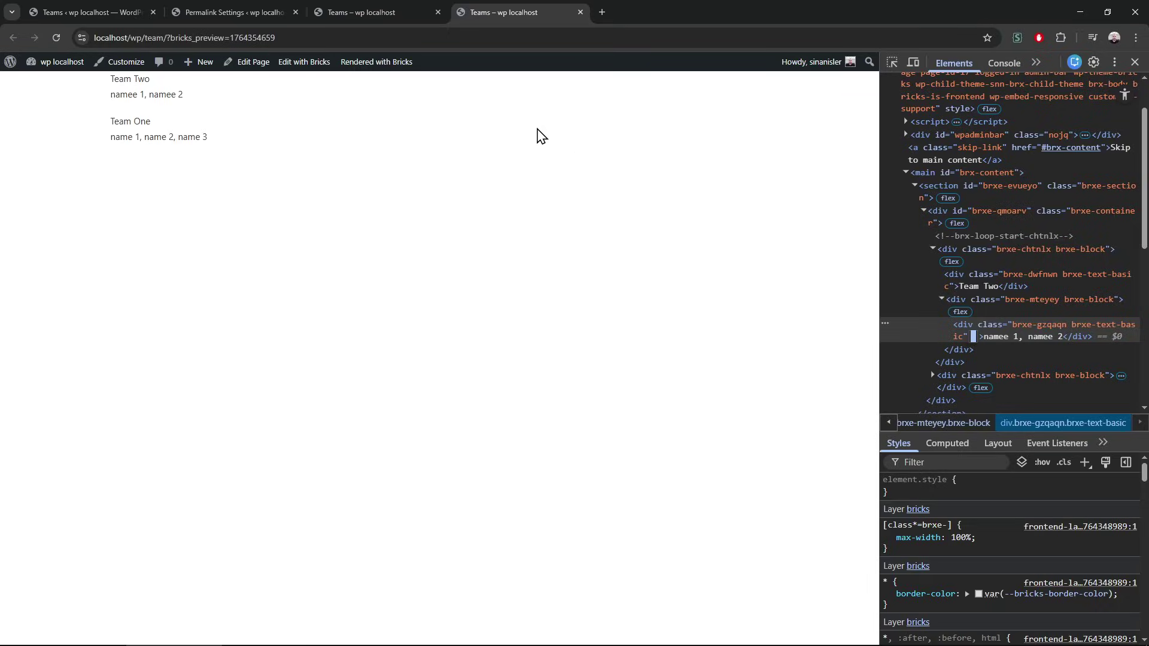
Step: Try an orange and a yellow background colour on the Basic Text element that outputs the person names
{"action": "key", "text": "ctrl+shift+Tab"}
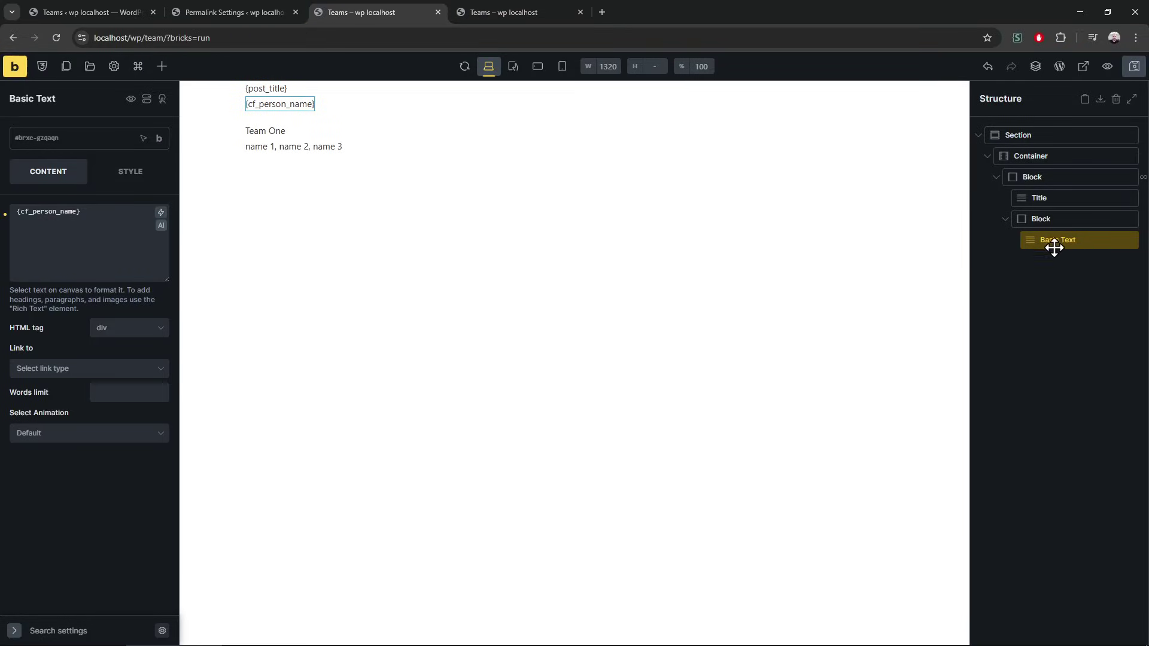
{"action": "left_click", "coordinate": [129, 179]}
{"action": "left_click", "coordinate": [98, 289]}
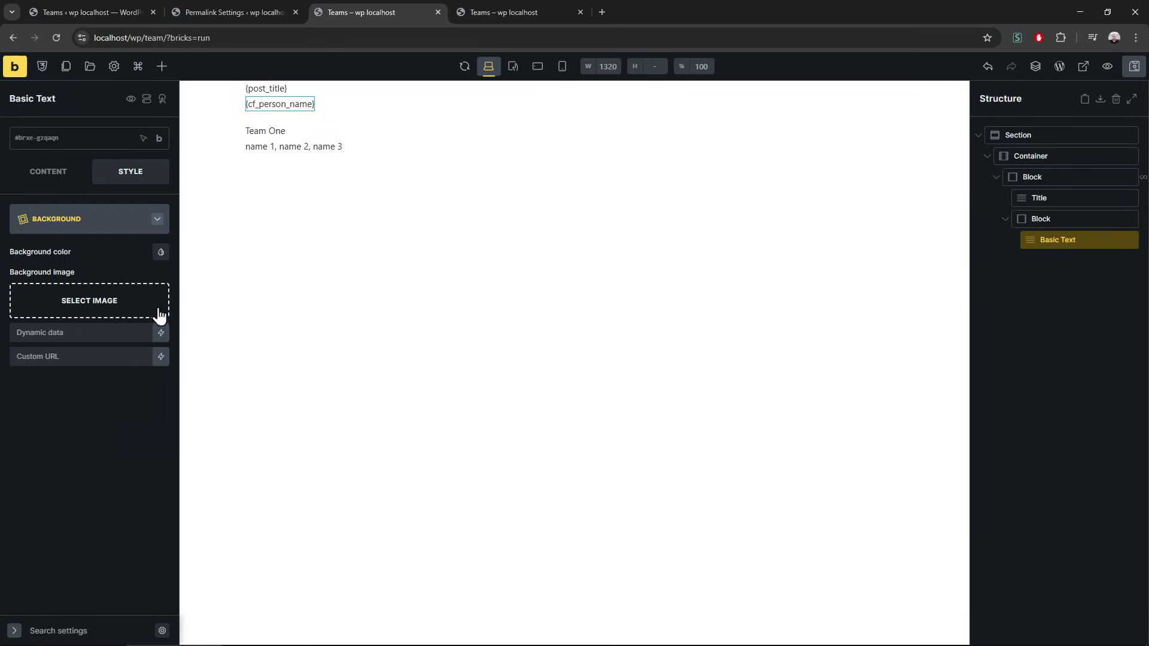
{"action": "left_click", "coordinate": [160, 251]}
{"action": "left_click", "coordinate": [106, 306]}
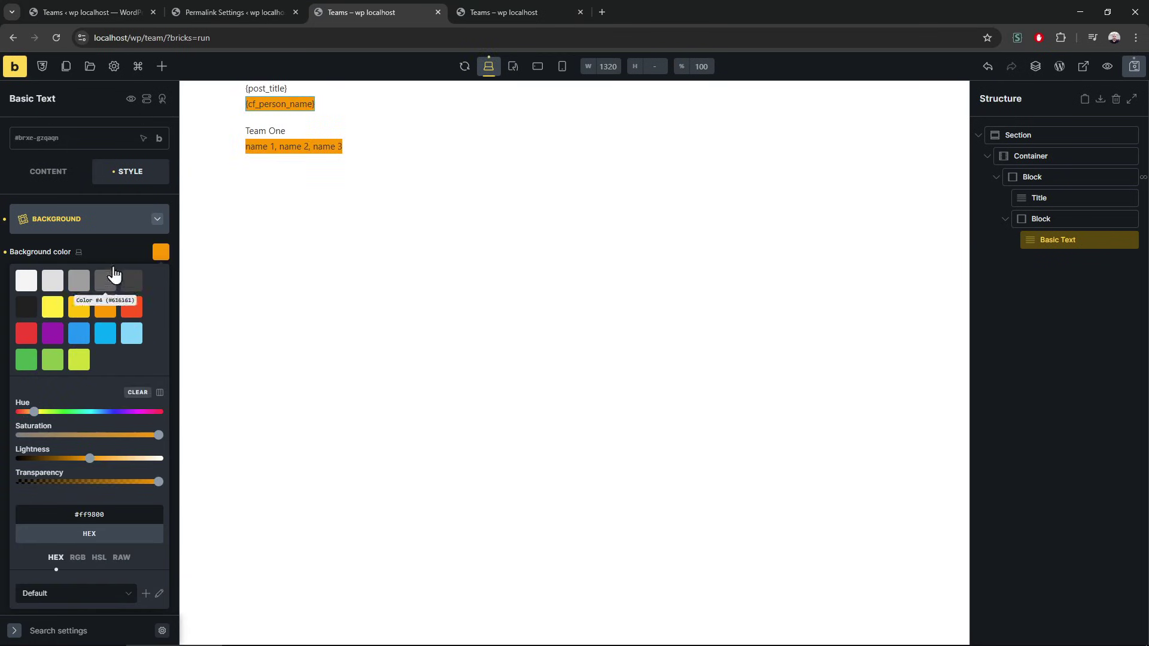
{"action": "left_click", "coordinate": [52, 310]}
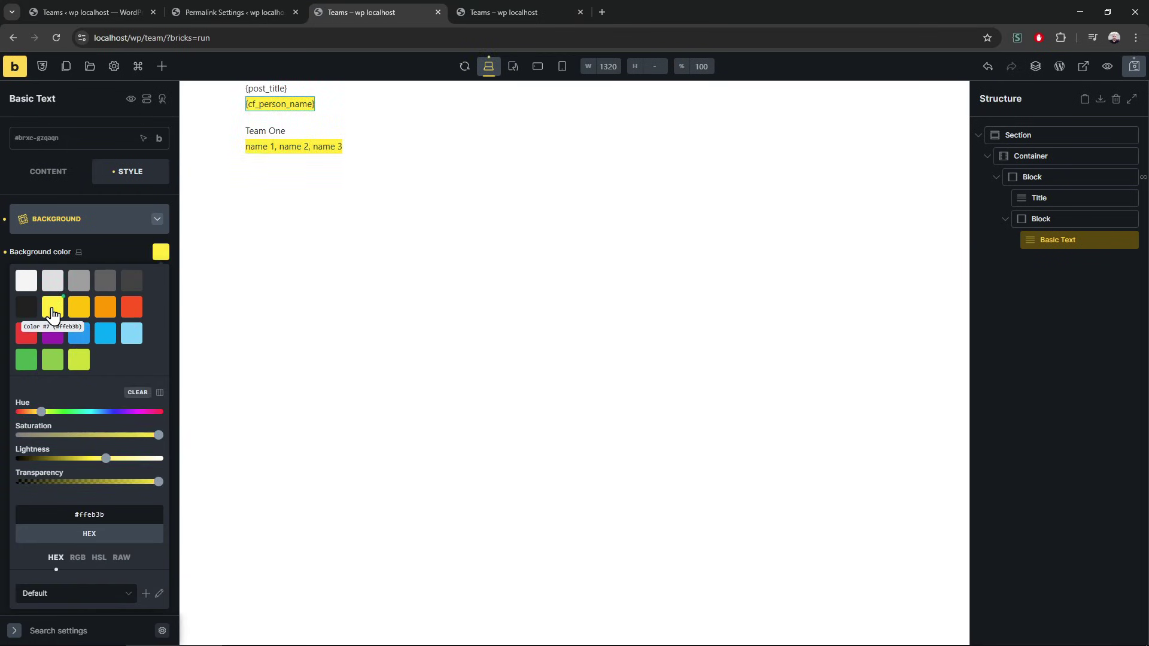
{"action": "left_click", "coordinate": [142, 394]}
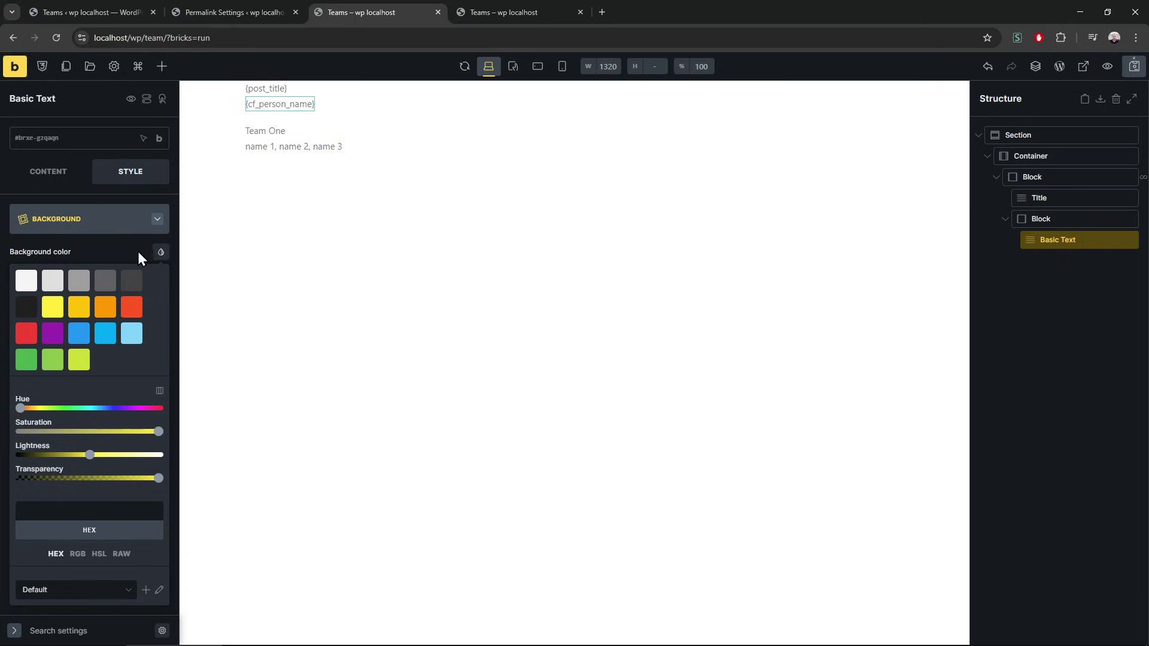
{"action": "left_click", "coordinate": [282, 109]}
{"action": "left_click", "coordinate": [319, 109]}
Step: Remove the {cf_person_name} tag from the nested Basic Text, keep only {snn_cf_person_name}, and save the page
{"action": "double_click", "coordinate": [1086, 220]}
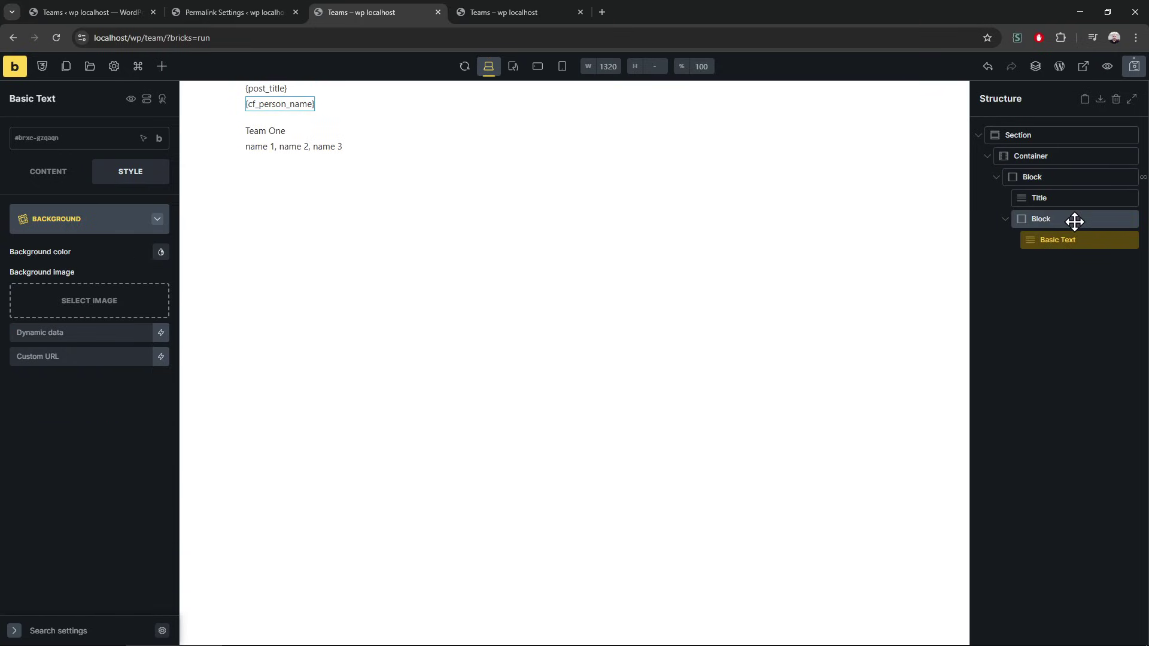
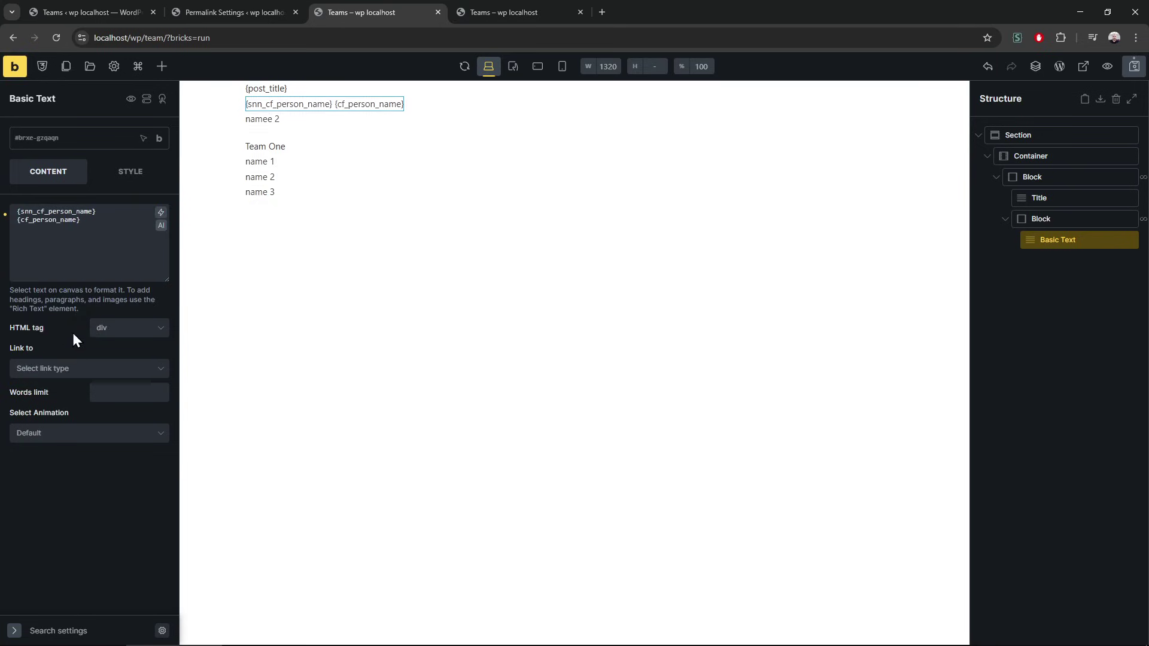
{"action": "double_click", "coordinate": [42, 220]}
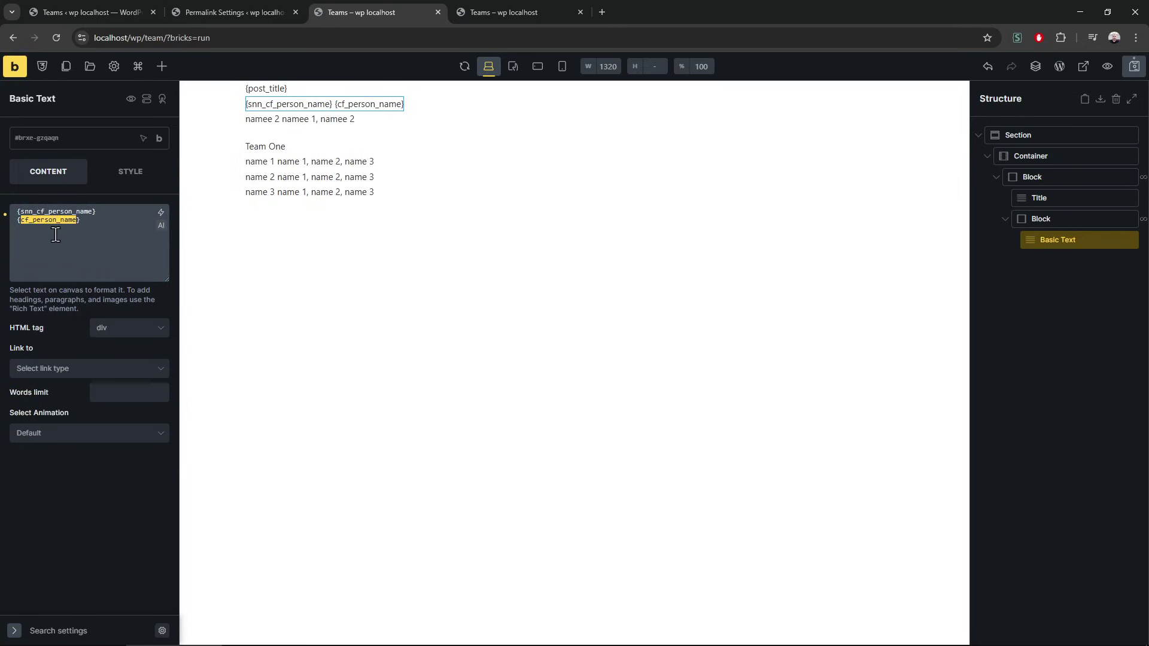
{"action": "left_click", "coordinate": [35, 211]}
{"action": "key", "text": "ctrl+a"}
{"action": "left_click", "coordinate": [111, 243]}
{"action": "triple_click", "coordinate": [114, 222]}
{"action": "key", "text": "BackSpace"}
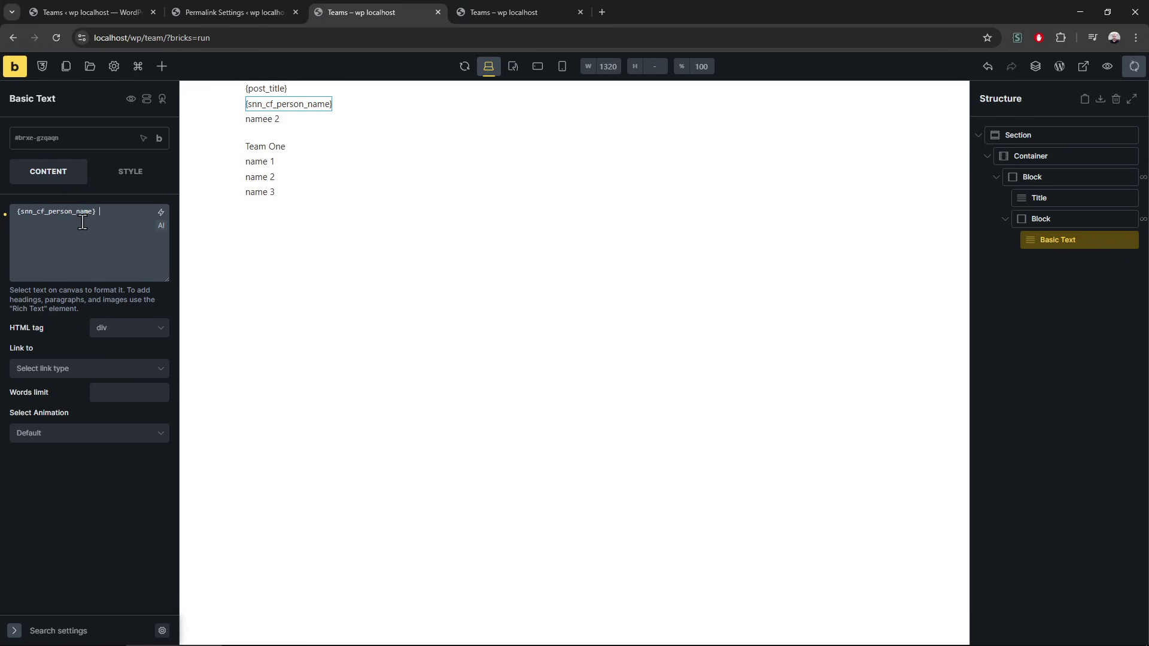
Step: Check the looped person names in the front-end preview and inspect the markup of Team Two's first name
{"action": "left_click", "coordinate": [545, 11]}
{"action": "left_click_drag", "start_coordinate": [120, 90], "coordinate": [146, 197]}
{"action": "left_click", "coordinate": [146, 197]}
{"action": "left_click", "coordinate": [892, 62]}
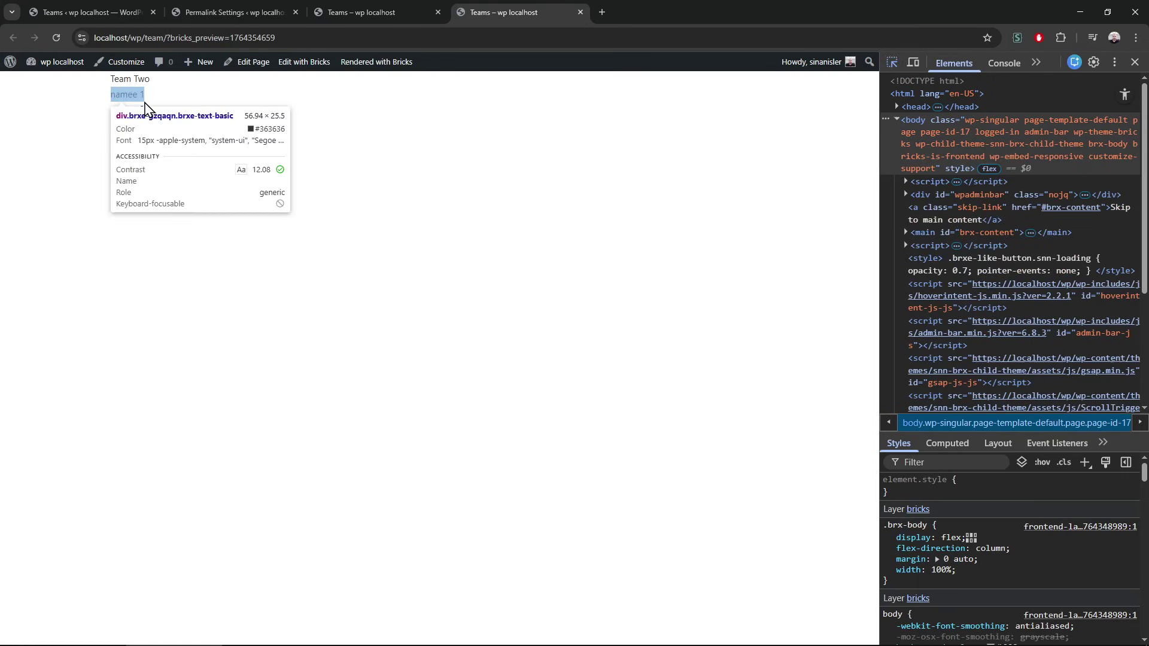
{"action": "left_click", "coordinate": [136, 99]}
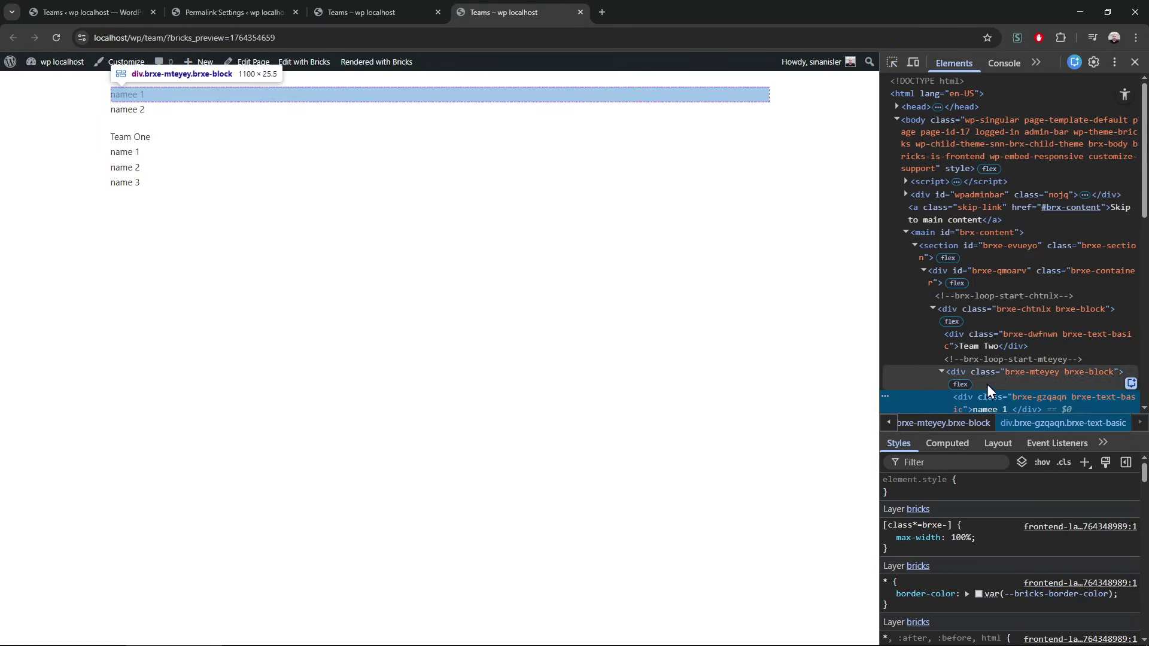
{"action": "scroll", "coordinate": [990, 365], "scroll_direction": "down", "scroll_amount": 2}
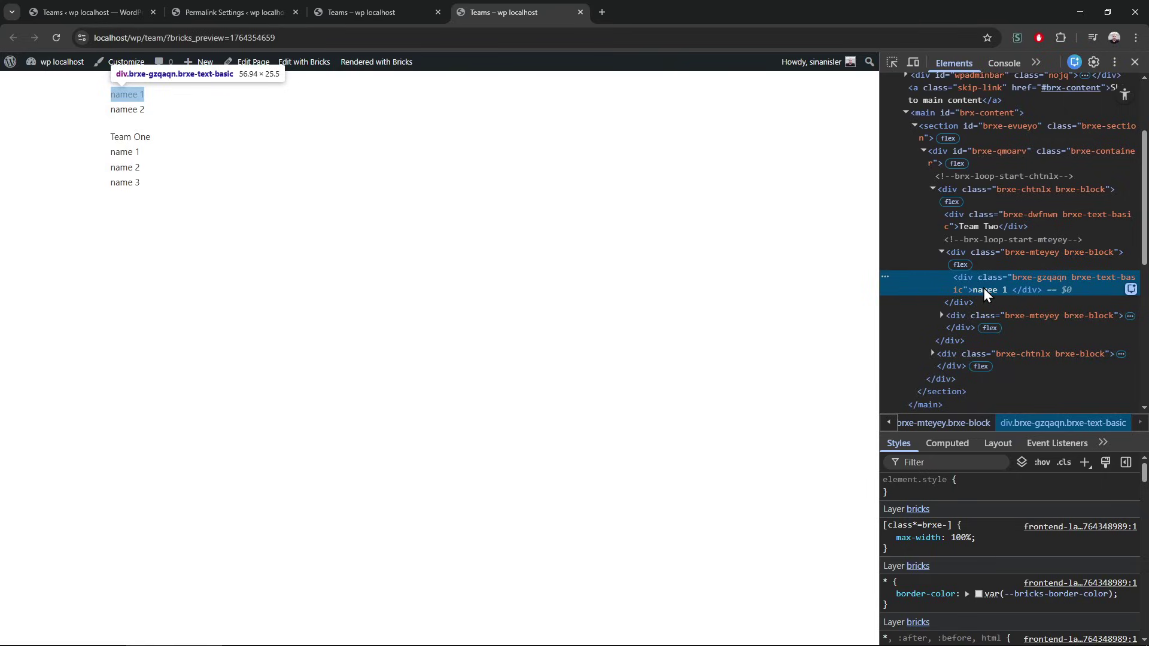
Step: Give the nested Block that loops the person names a semi-transparent yellow background based on #ffeb3b
{"action": "left_click", "coordinate": [383, 12]}
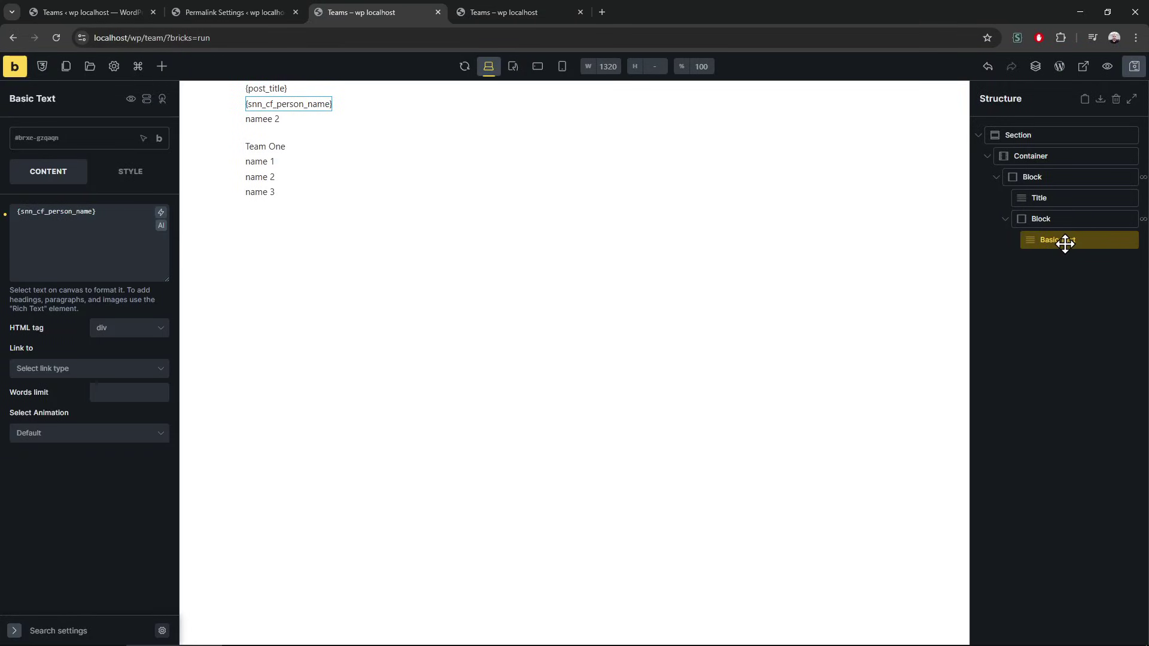
{"action": "left_click", "coordinate": [1067, 221]}
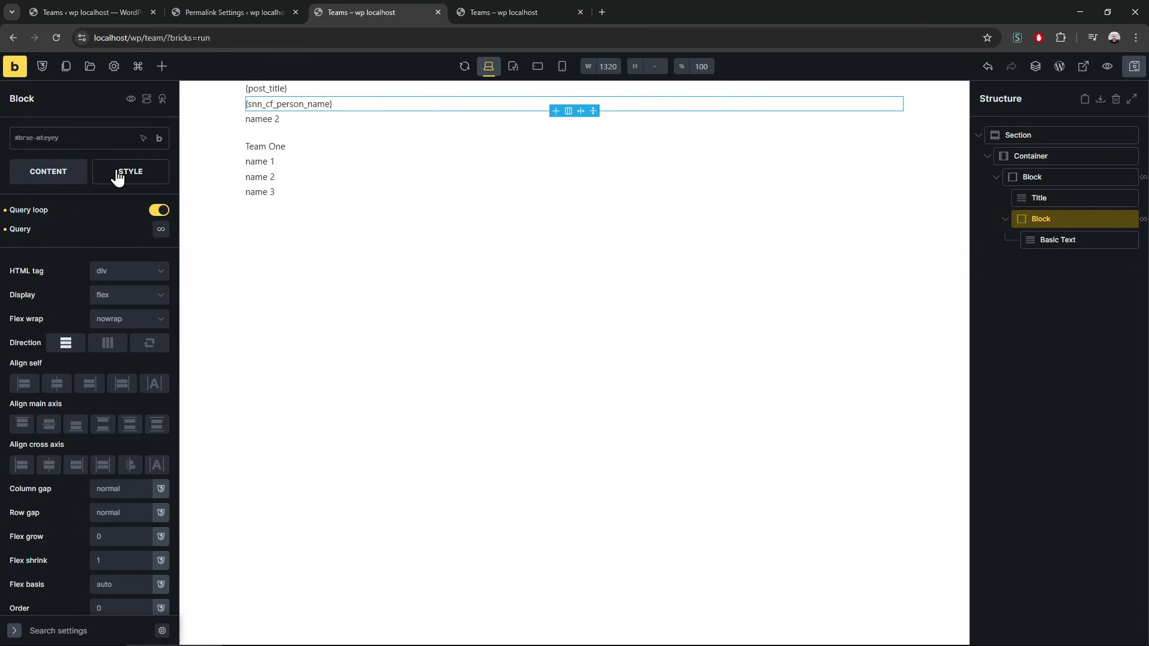
{"action": "left_click", "coordinate": [118, 178]}
{"action": "left_click", "coordinate": [110, 224]}
{"action": "left_click", "coordinate": [110, 220]}
{"action": "left_click", "coordinate": [129, 220]}
{"action": "left_click", "coordinate": [125, 259]}
{"action": "left_click", "coordinate": [137, 220]}
{"action": "left_click", "coordinate": [123, 291]}
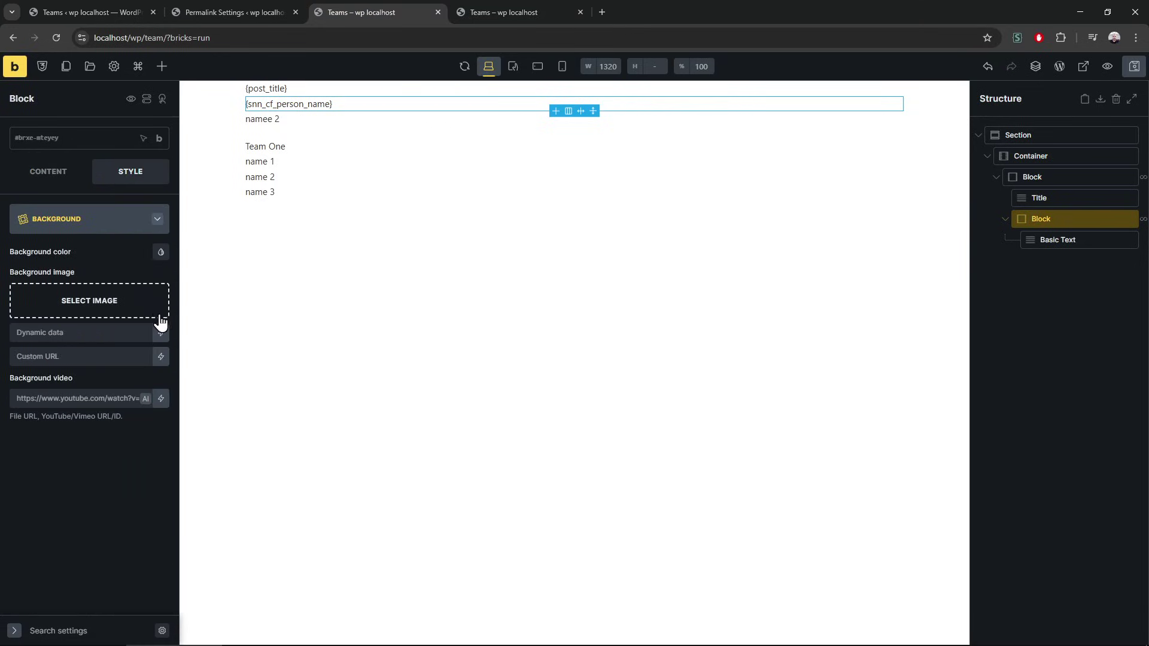
{"action": "left_click", "coordinate": [161, 252]}
{"action": "left_click", "coordinate": [52, 306]}
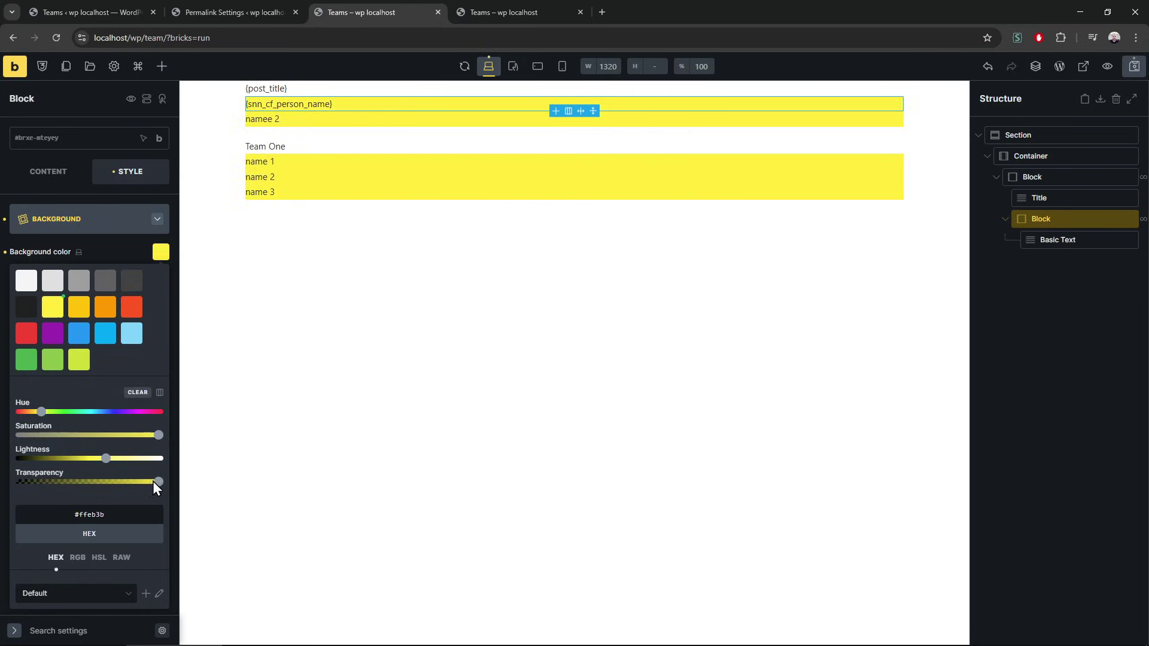
{"action": "left_click_drag", "start_coordinate": [154, 482], "coordinate": [70, 482]}
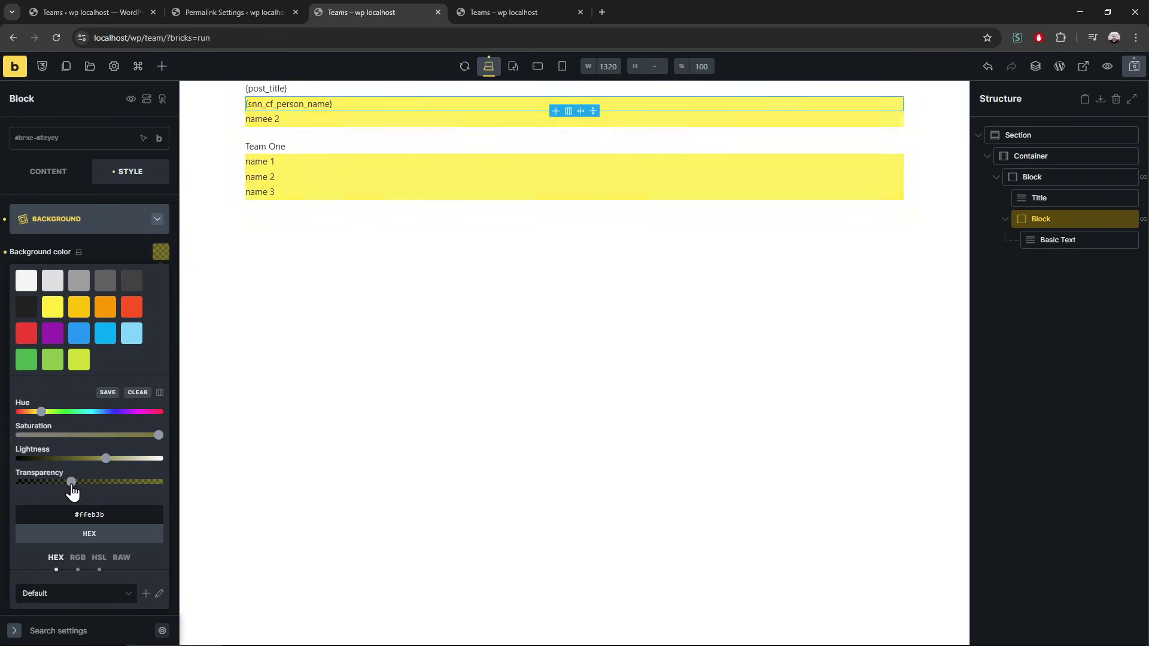
Step: Try a column gap and row gap of 20 on the outer loop Block
{"action": "left_click", "coordinate": [1065, 178]}
{"action": "left_click", "coordinate": [48, 171]}
{"action": "left_click", "coordinate": [115, 490]}
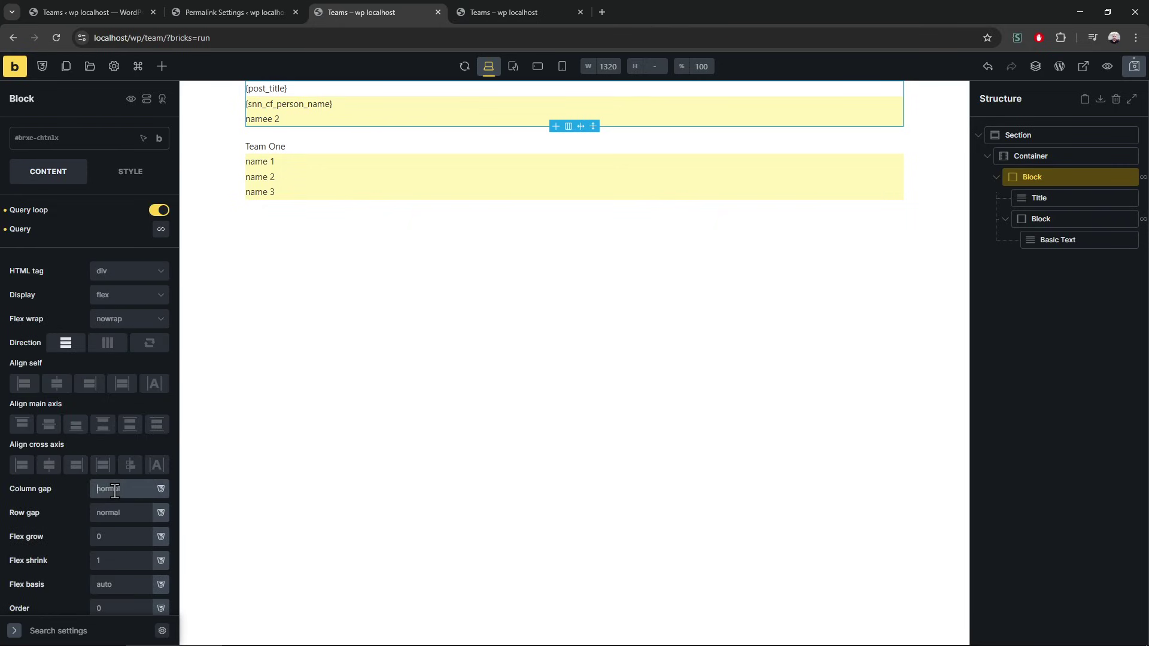
{"action": "type", "text": "20"}
{"action": "left_click", "coordinate": [125, 514]}
{"action": "type", "text": "20"}
{"action": "left_click_drag", "start_coordinate": [126, 513], "coordinate": [86, 514]}
{"action": "key", "text": "BackSpace"}
{"action": "double_click", "coordinate": [123, 489]}
{"action": "key", "text": "BackSpace"}
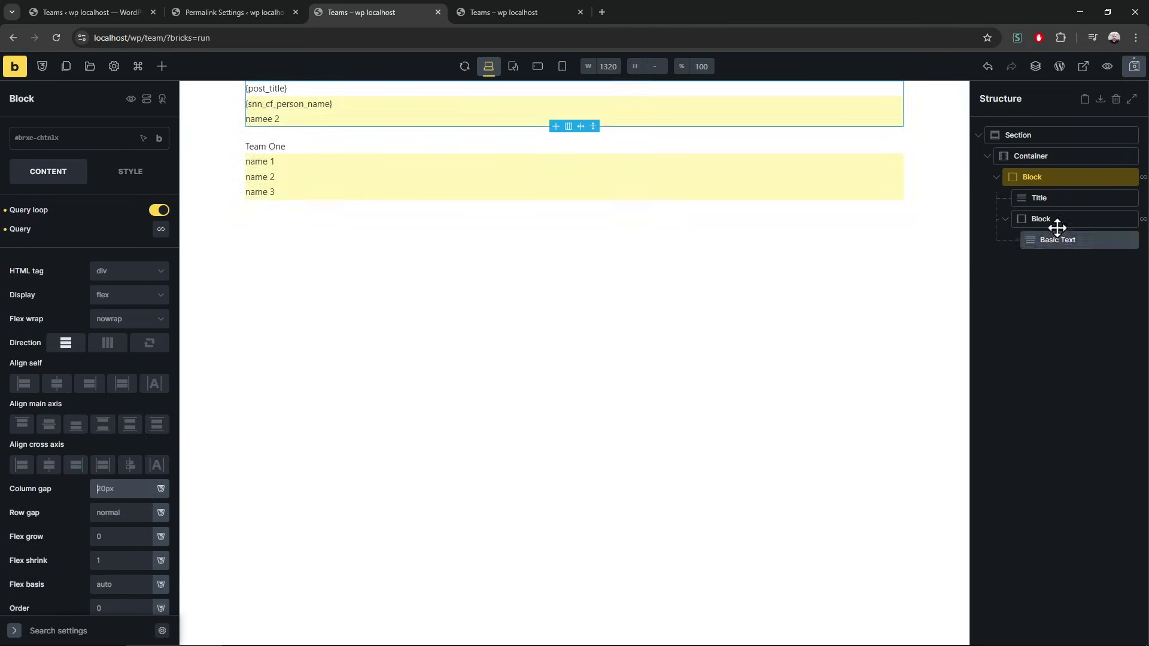
Step: Set the nested Block's bottom margin to 5 and save the page
{"action": "left_click", "coordinate": [1054, 219]}
{"action": "left_click", "coordinate": [123, 174]}
{"action": "left_click", "coordinate": [113, 230]}
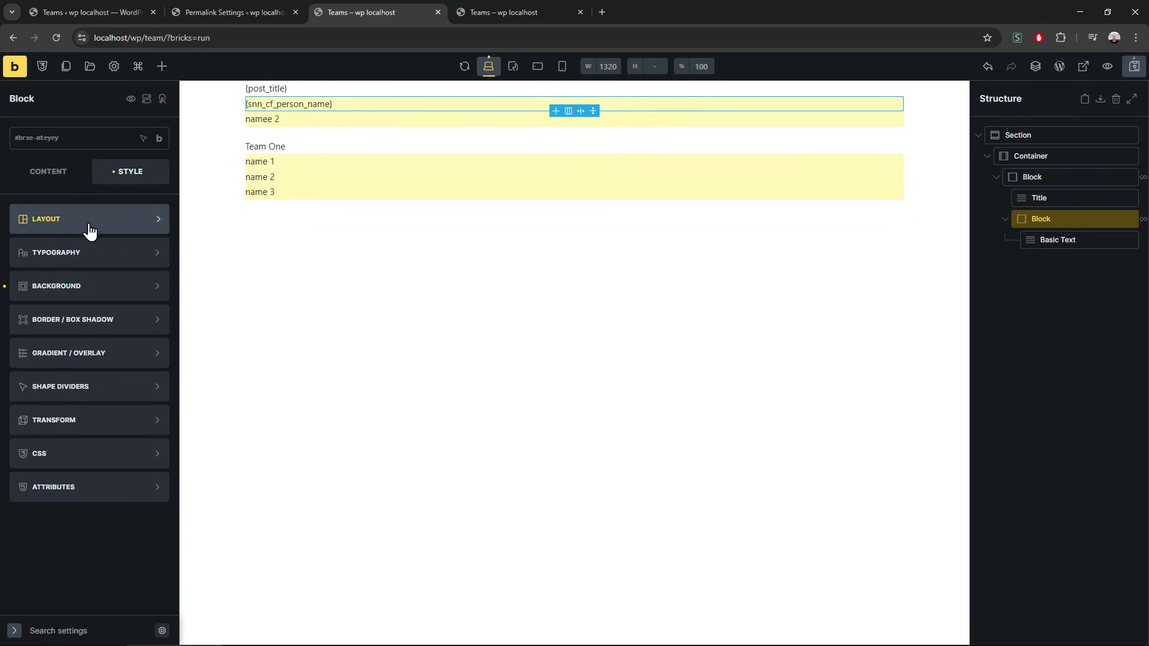
{"action": "left_click", "coordinate": [90, 230]}
{"action": "left_click", "coordinate": [85, 340]}
{"action": "type", "text": "5"}
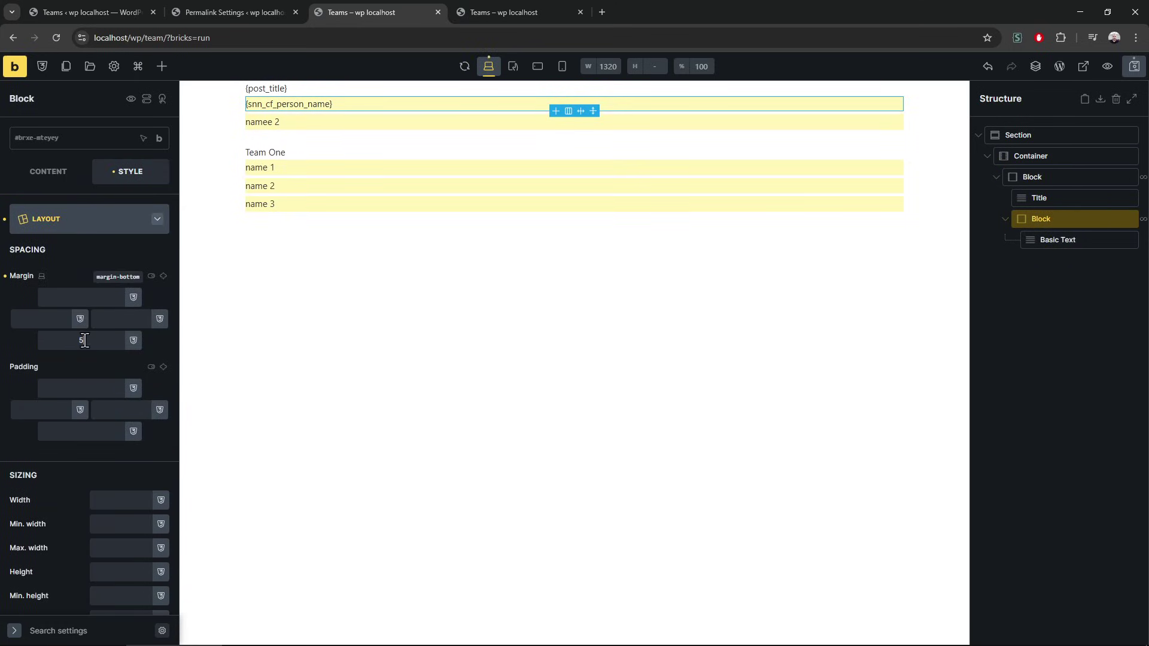
{"action": "key", "text": "ctrl+s"}
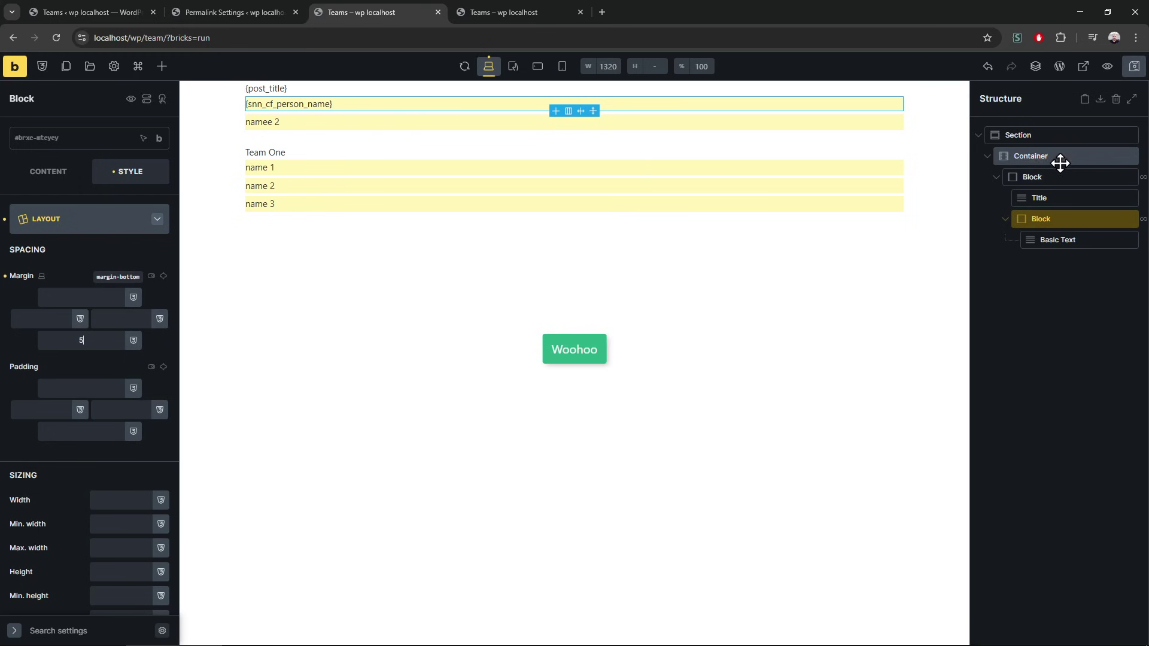
Step: Reload the front-end preview to check the spaced name rows, and close the developer tools
{"action": "left_click", "coordinate": [527, 12]}
{"action": "key", "text": "F5"}
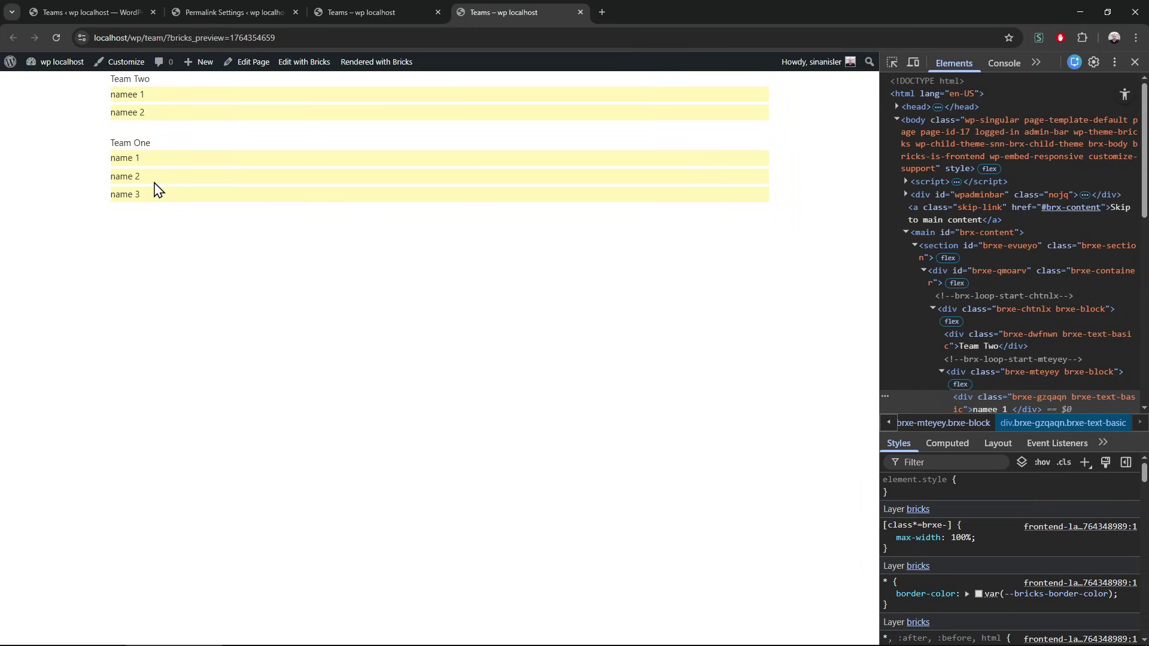
{"action": "left_click", "coordinate": [1135, 62]}
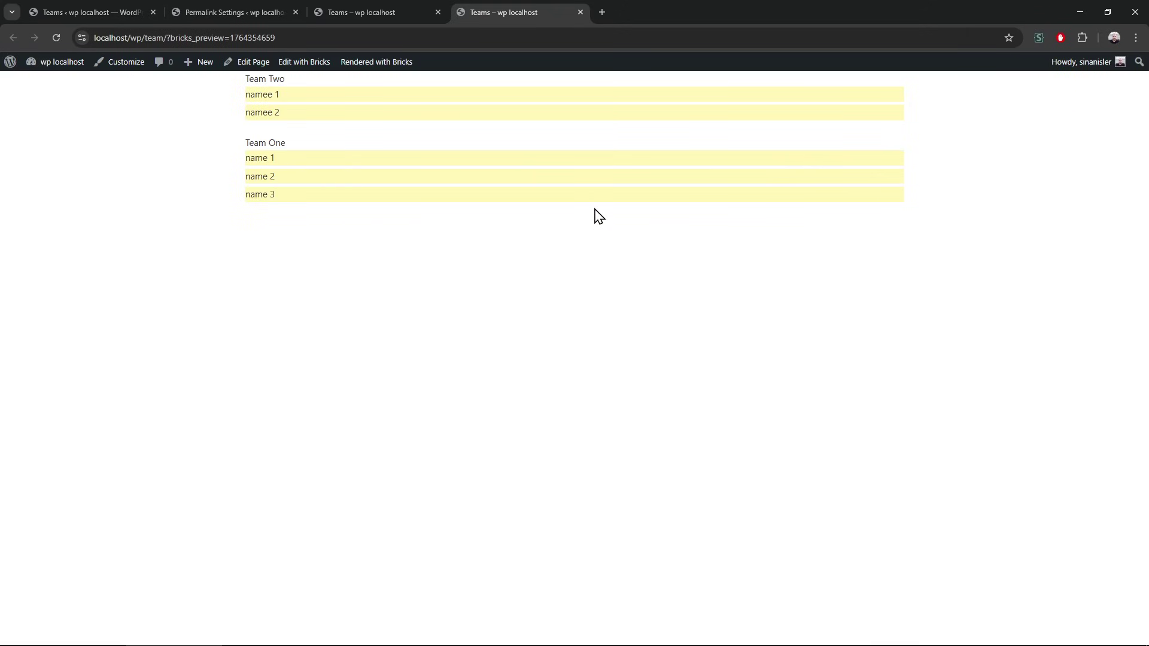
Step: Open the Team One entry in the WordPress admin to review its Person Name repeater values
{"action": "left_click", "coordinate": [268, 12]}
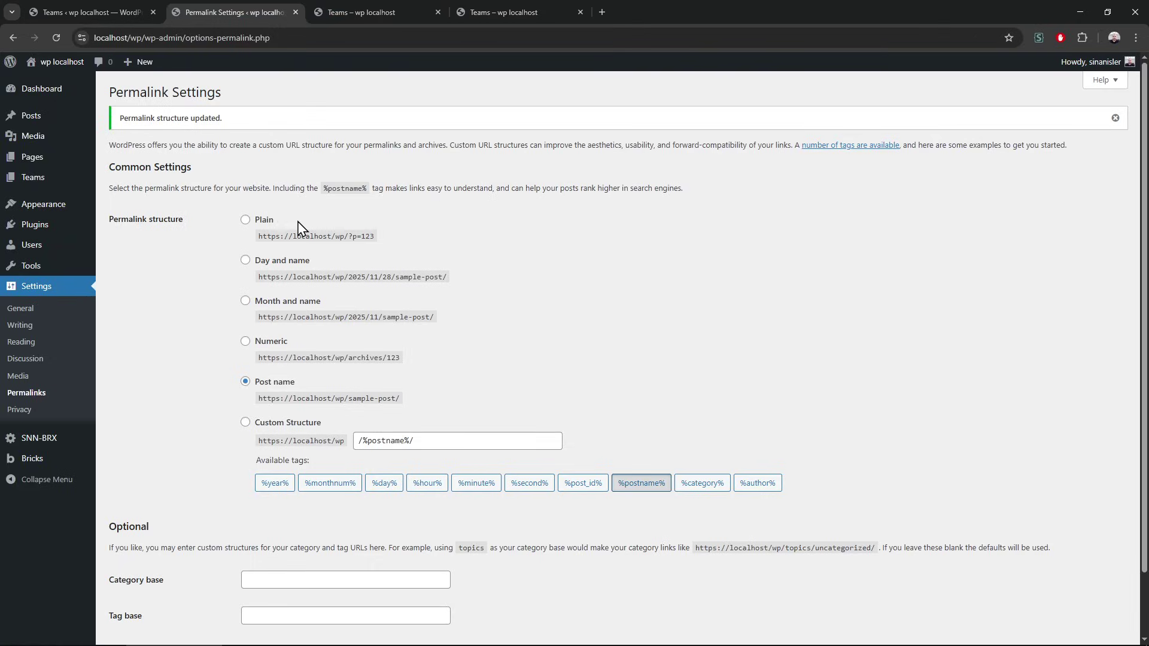
{"action": "left_click", "coordinate": [134, 9]}
{"action": "left_click", "coordinate": [165, 227]}
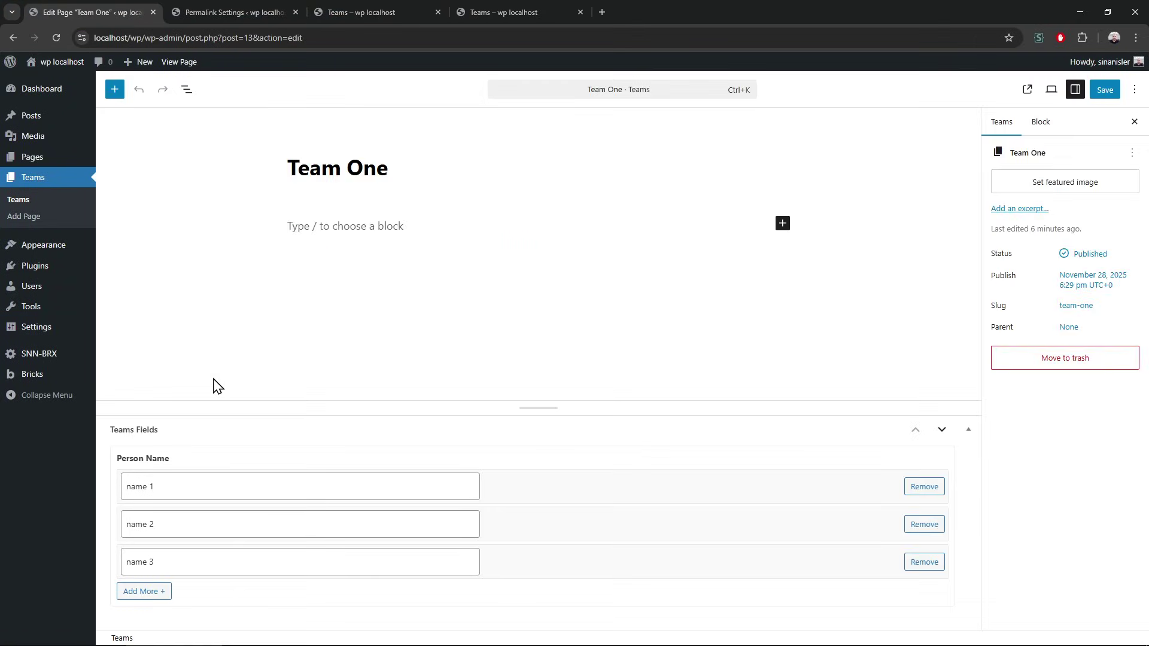
Step: Enlarge the Teams Fields area and remove the second and third Person Name rows from the Team One entry
{"action": "left_click", "coordinate": [217, 479]}
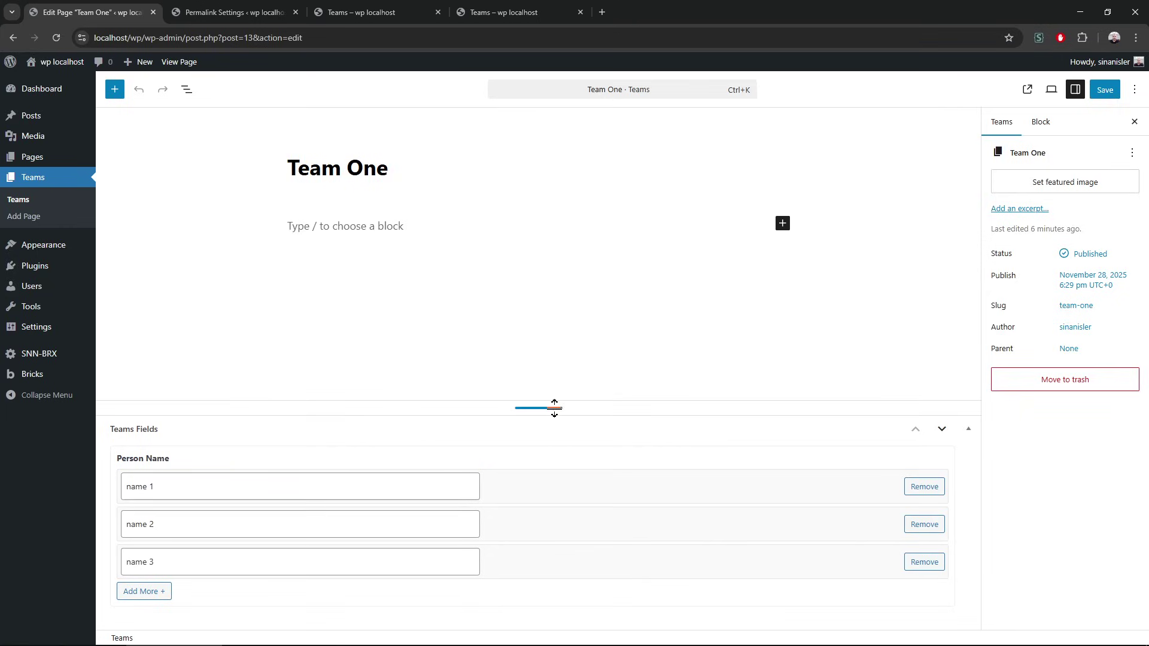
{"action": "left_click_drag", "start_coordinate": [549, 407], "coordinate": [541, 252]}
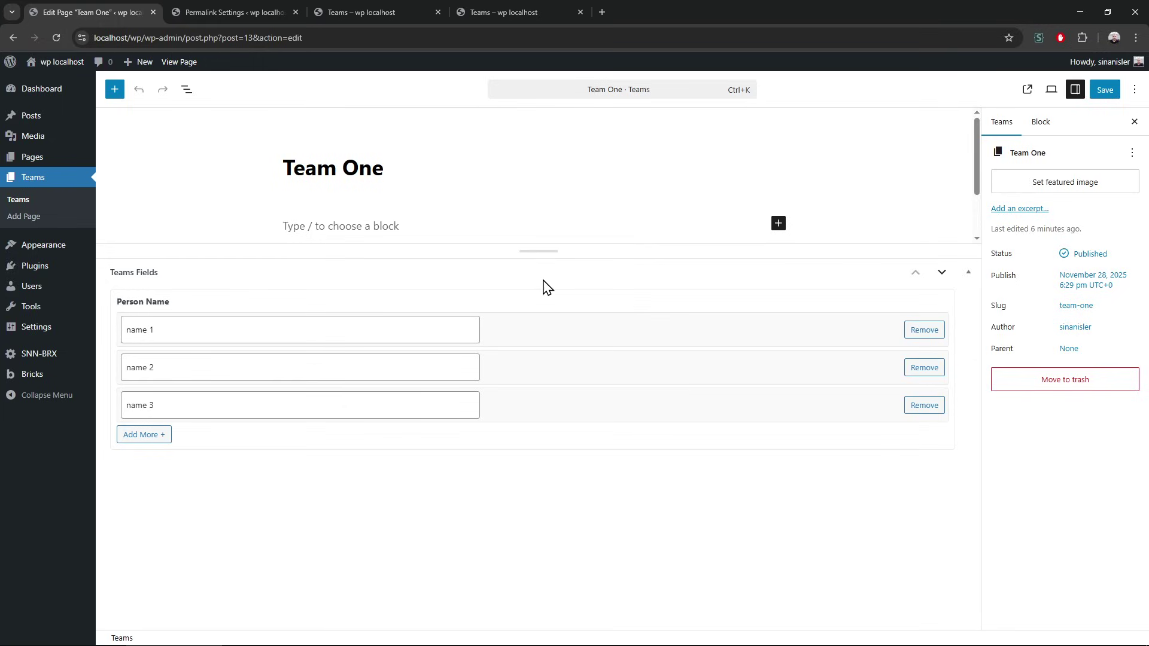
{"action": "left_click_drag", "start_coordinate": [538, 251], "coordinate": [541, 327]}
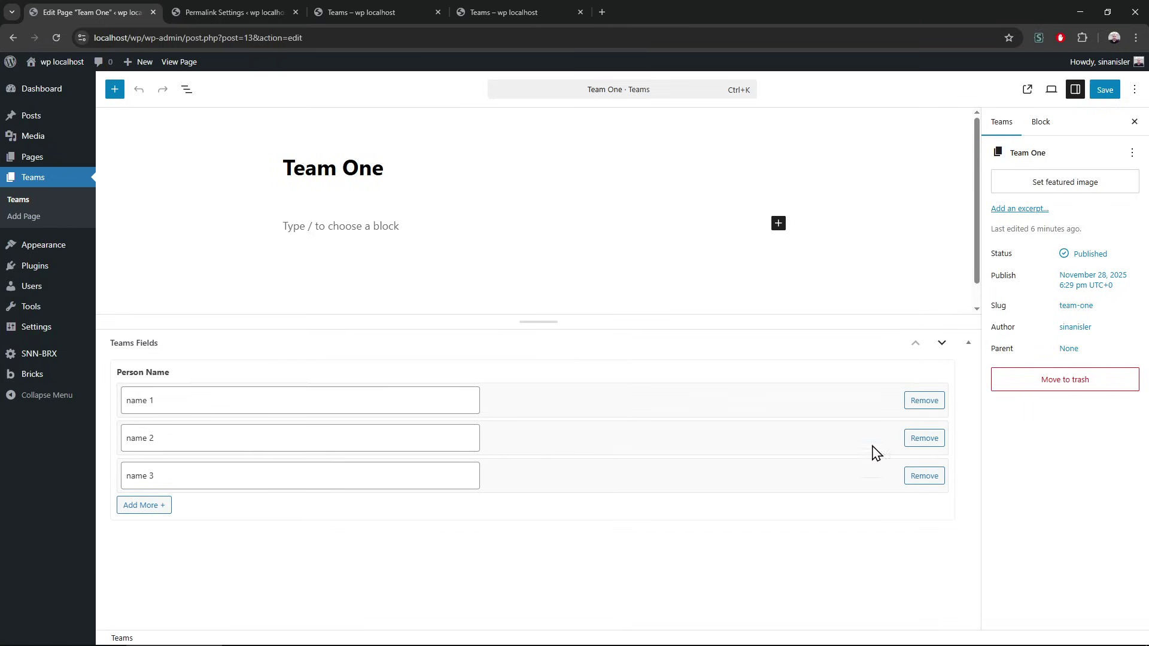
{"action": "left_click", "coordinate": [925, 440]}
{"action": "left_click", "coordinate": [925, 440]}
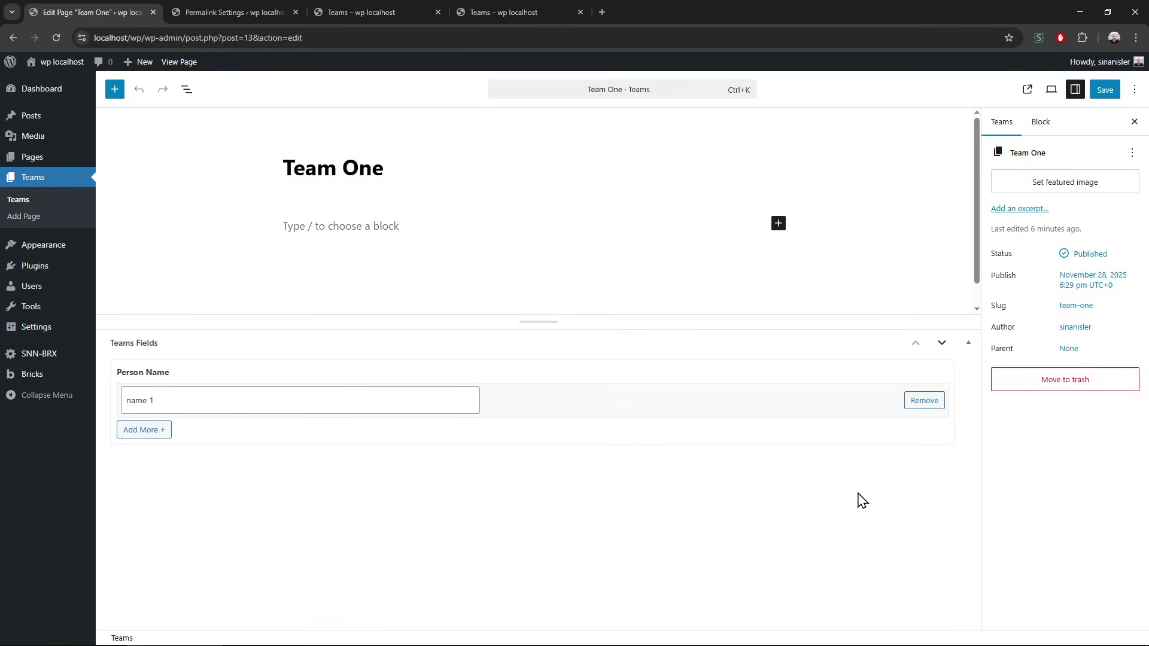
Step: Add a taxonomy named Team Category with the slug team-category in the SNN-BRX Taxonomies settings
{"action": "mouse_move", "coordinate": [80, 360]}
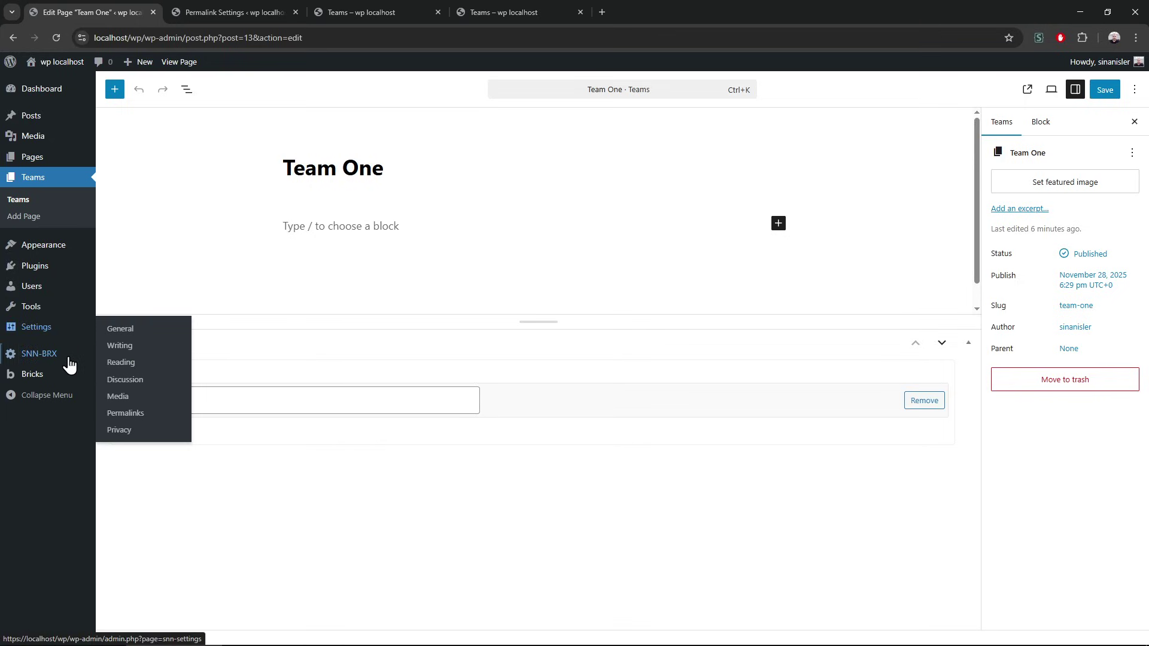
{"action": "left_click", "coordinate": [147, 368]}
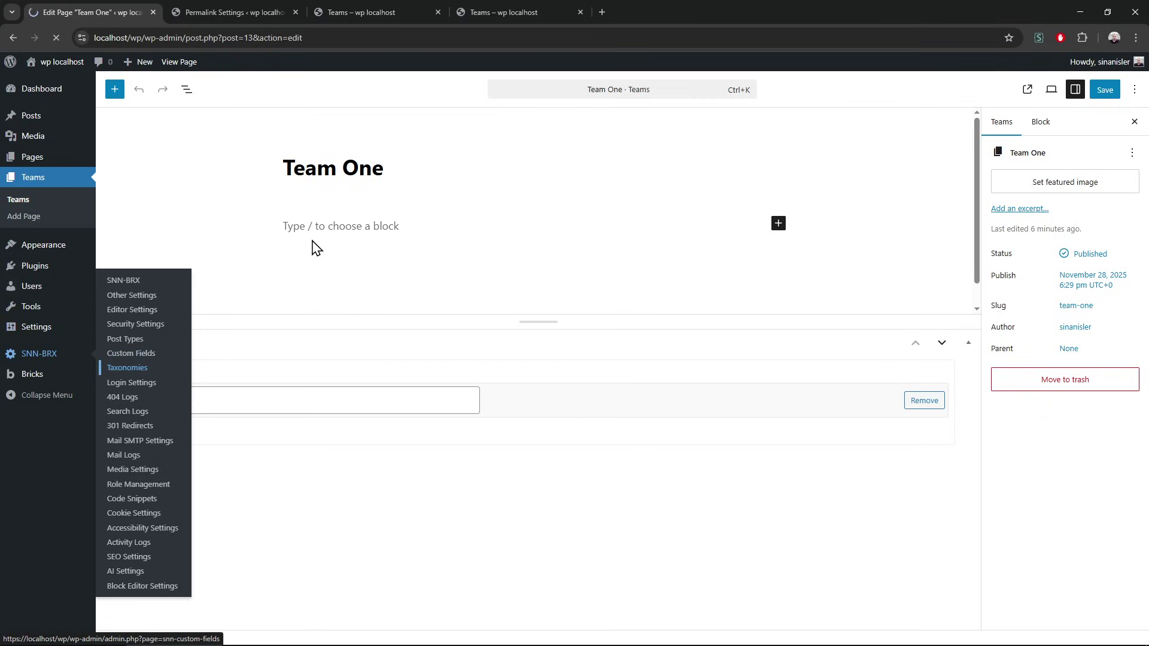
{"action": "left_click", "coordinate": [174, 146]}
{"action": "left_click", "coordinate": [292, 169]}
{"action": "type", "text": "Team"}
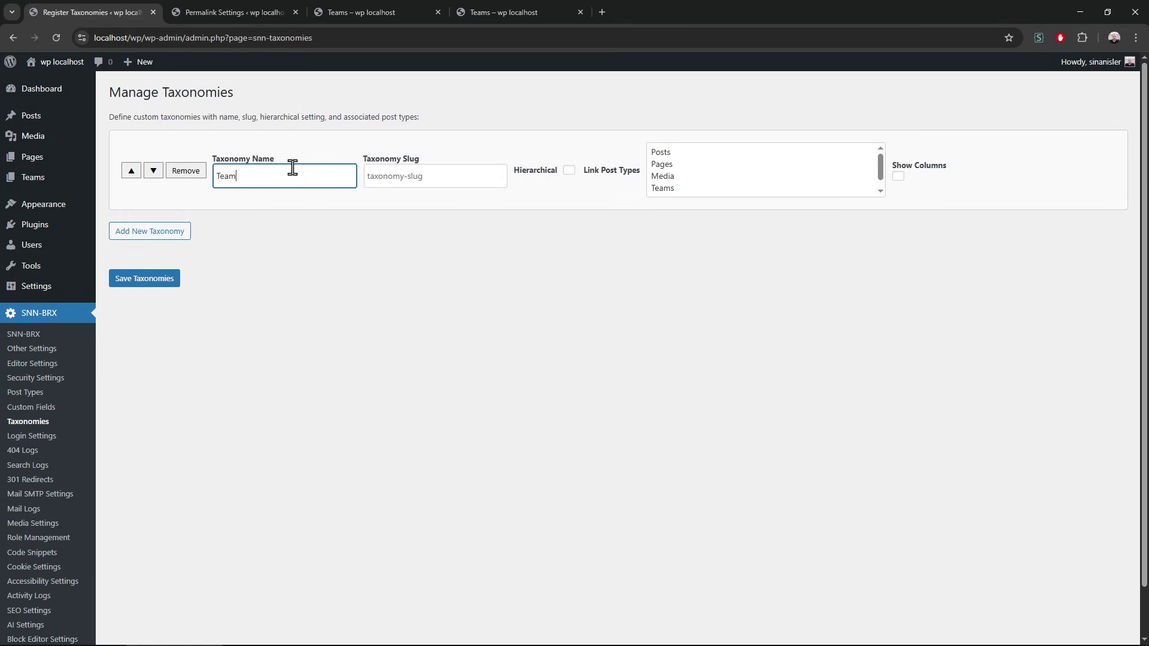
{"action": "type", "text": "Category"}
{"action": "left_click", "coordinate": [393, 177]}
{"action": "left_click", "coordinate": [529, 249]}
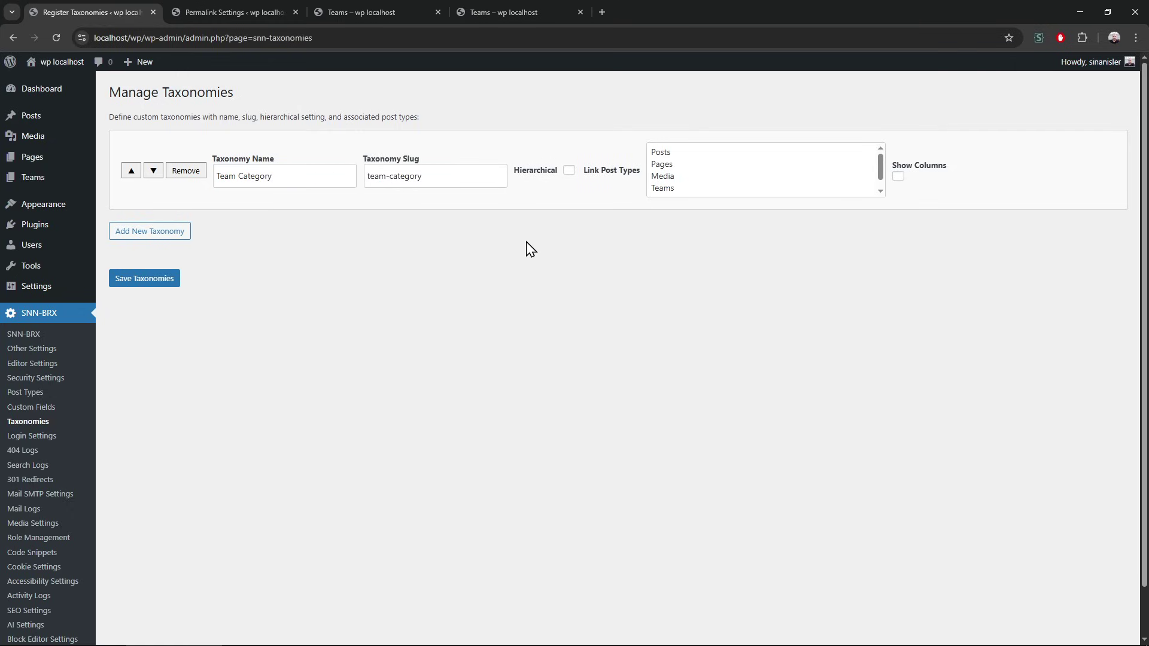
Step: Link the Team Category taxonomy to the Teams post type, enable Show Columns and Hierarchical, and save the taxonomies
{"action": "left_click", "coordinate": [664, 189]}
{"action": "left_click", "coordinate": [898, 176]}
{"action": "left_click", "coordinate": [570, 170]}
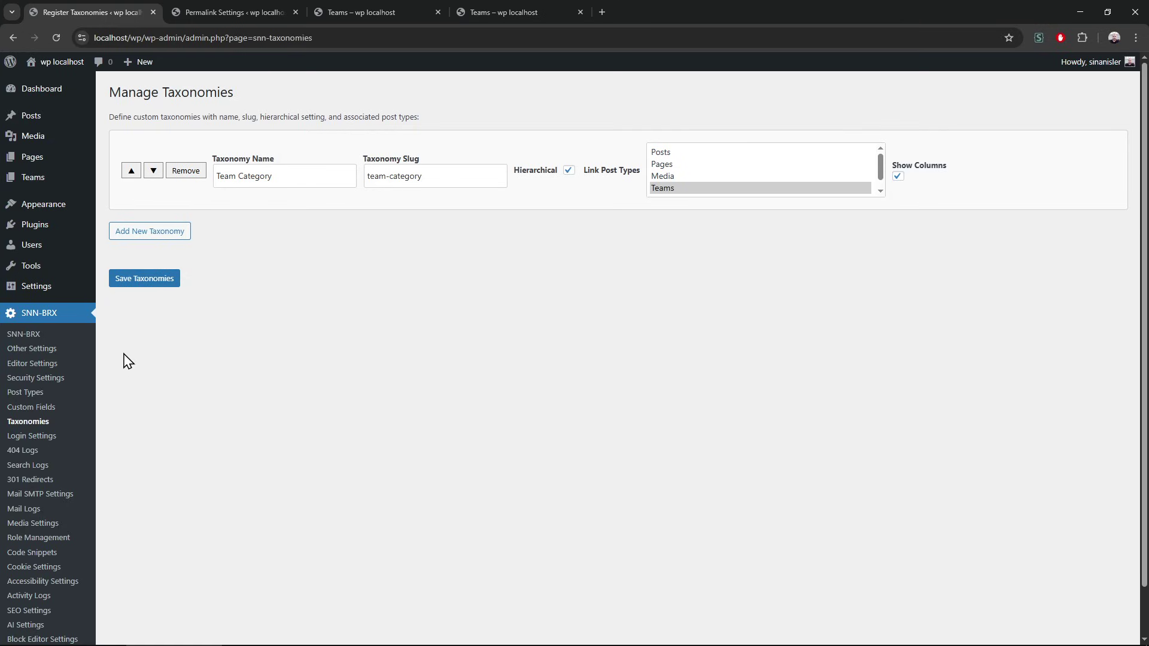
{"action": "left_click", "coordinate": [148, 281]}
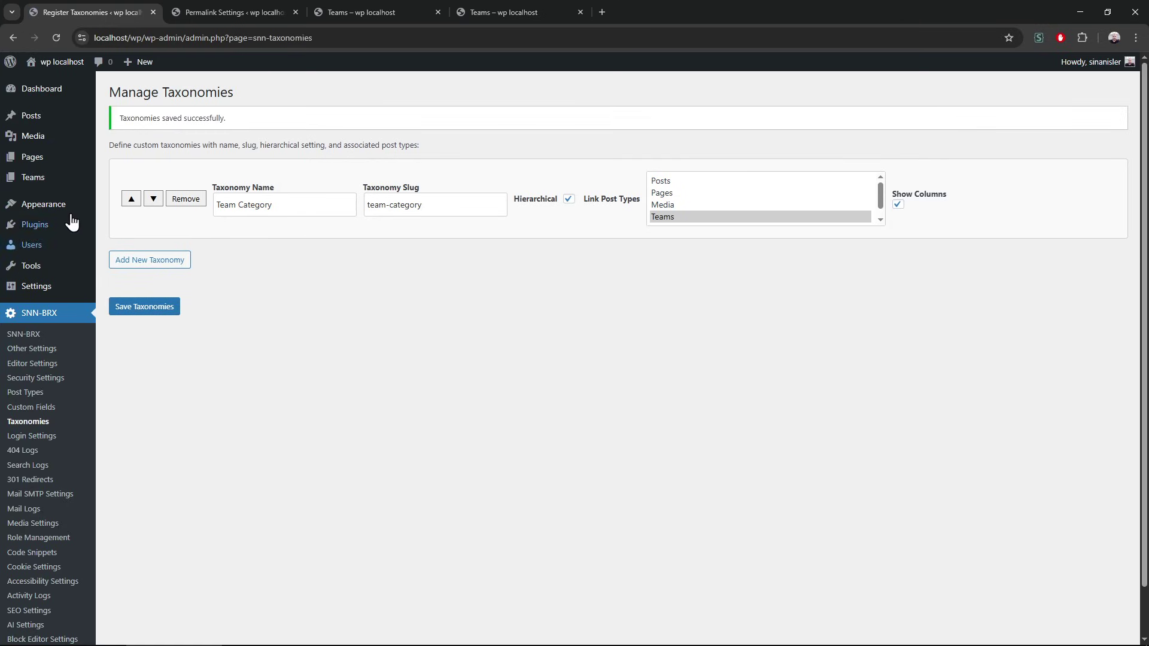
Step: Move all existing entries in the Teams list to the trash
{"action": "left_click", "coordinate": [48, 179]}
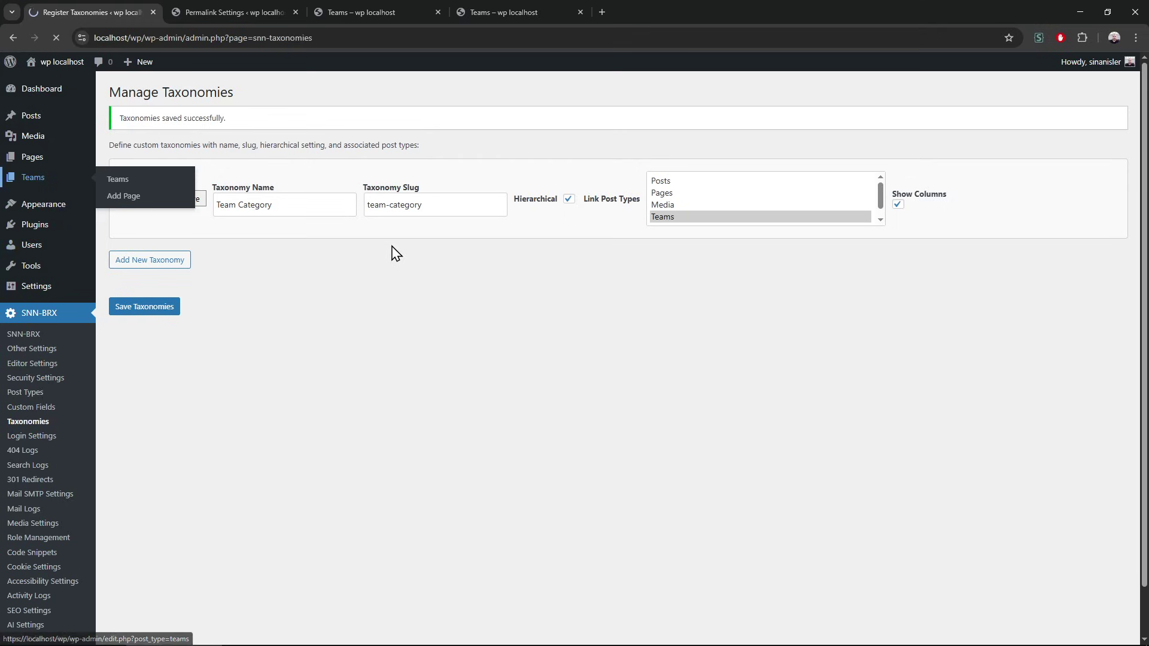
{"action": "left_click", "coordinate": [121, 171]}
{"action": "left_click", "coordinate": [140, 146]}
{"action": "left_click", "coordinate": [144, 205]}
{"action": "left_click", "coordinate": [202, 149]}
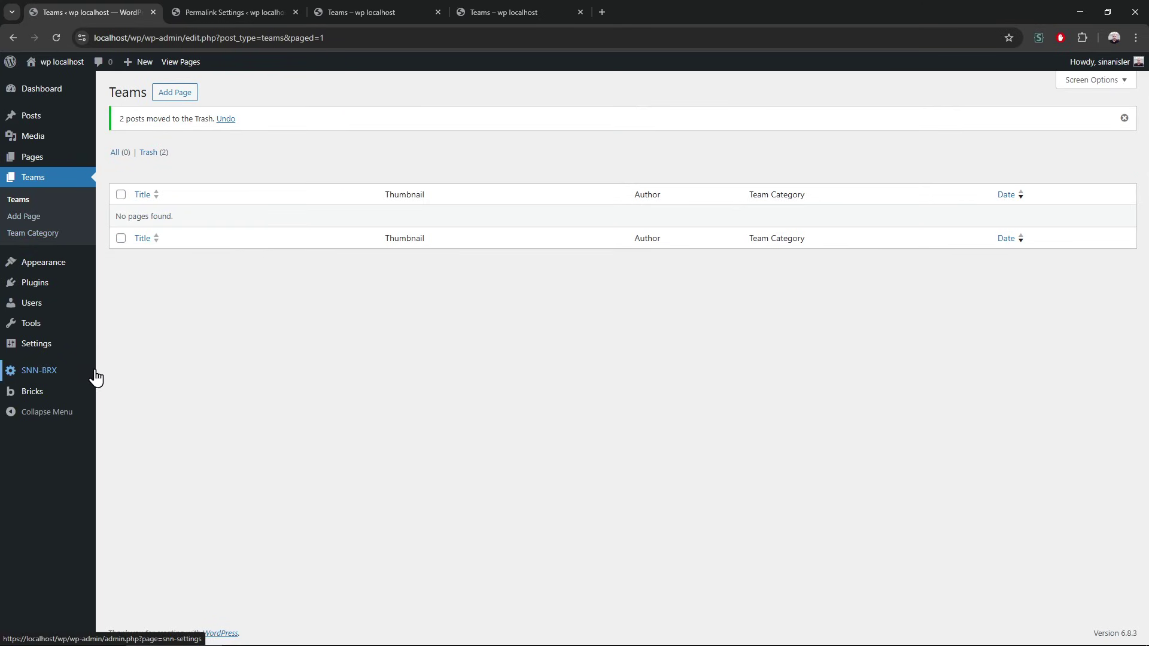
Step: Open the SNN-BRX Custom Fields settings in a new tab and close the old permalink and Teams page tabs
{"action": "mouse_move", "coordinate": [70, 376]}
{"action": "middle_click", "coordinate": [145, 360]}
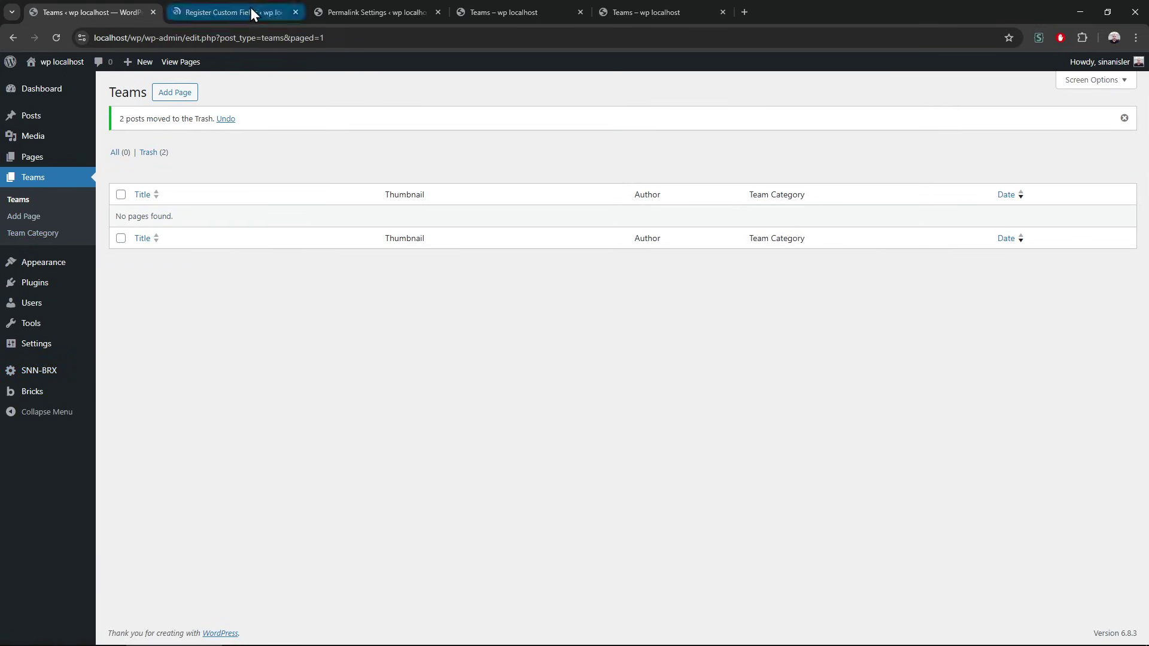
{"action": "left_click", "coordinate": [381, 12]}
{"action": "left_click", "coordinate": [382, 4]}
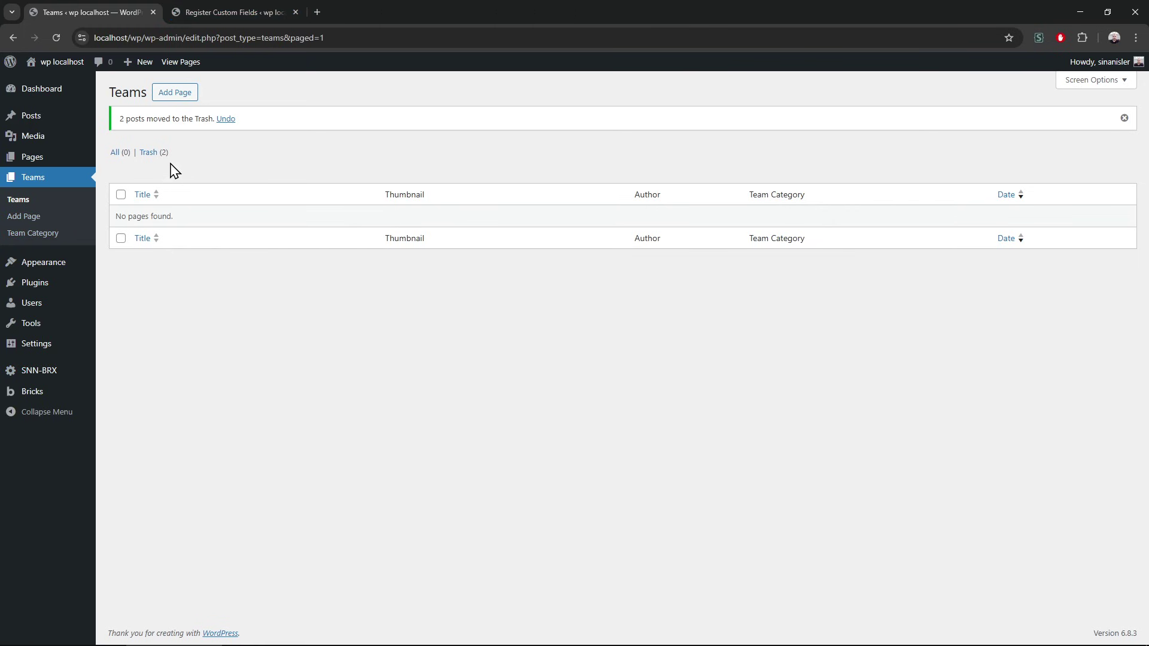
{"action": "left_click", "coordinate": [264, 4]}
Step: Add a second custom field and assign it the same group name, Teams Fields
{"action": "left_click", "coordinate": [154, 255]}
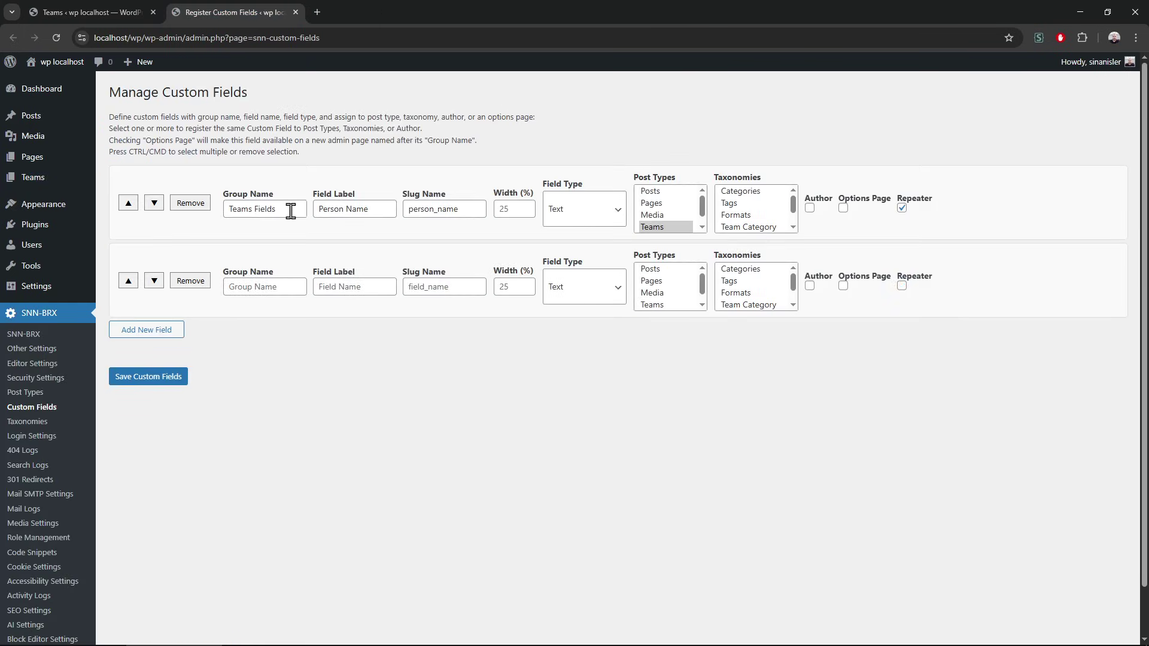
{"action": "triple_click", "coordinate": [290, 209]}
{"action": "key", "text": "ctrl+c"}
{"action": "left_click", "coordinate": [266, 287]}
{"action": "key", "text": "ctrl+v"}
Step: Set both fields' width to 50% and label the second field Person Phone with the slug person_phone
{"action": "double_click", "coordinate": [510, 209]}
{"action": "type", "text": "50"}
{"action": "double_click", "coordinate": [505, 287]}
{"action": "type", "text": "50"}
{"action": "left_click", "coordinate": [447, 356]}
{"action": "left_click", "coordinate": [360, 289]}
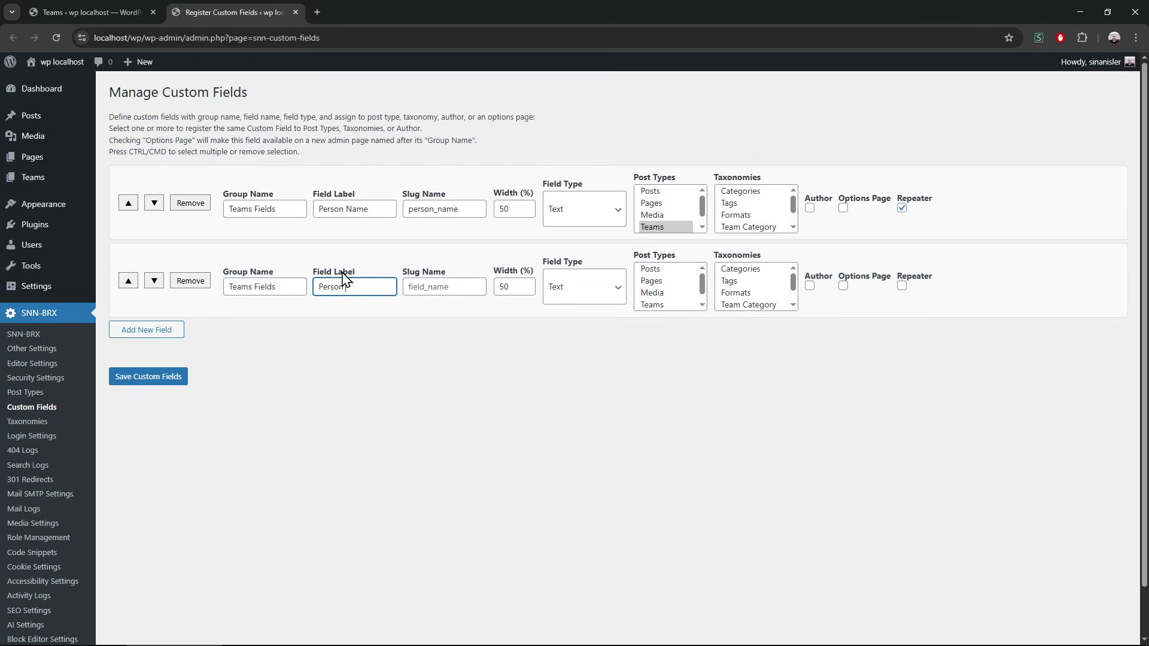
{"action": "left_click", "coordinate": [443, 287]}
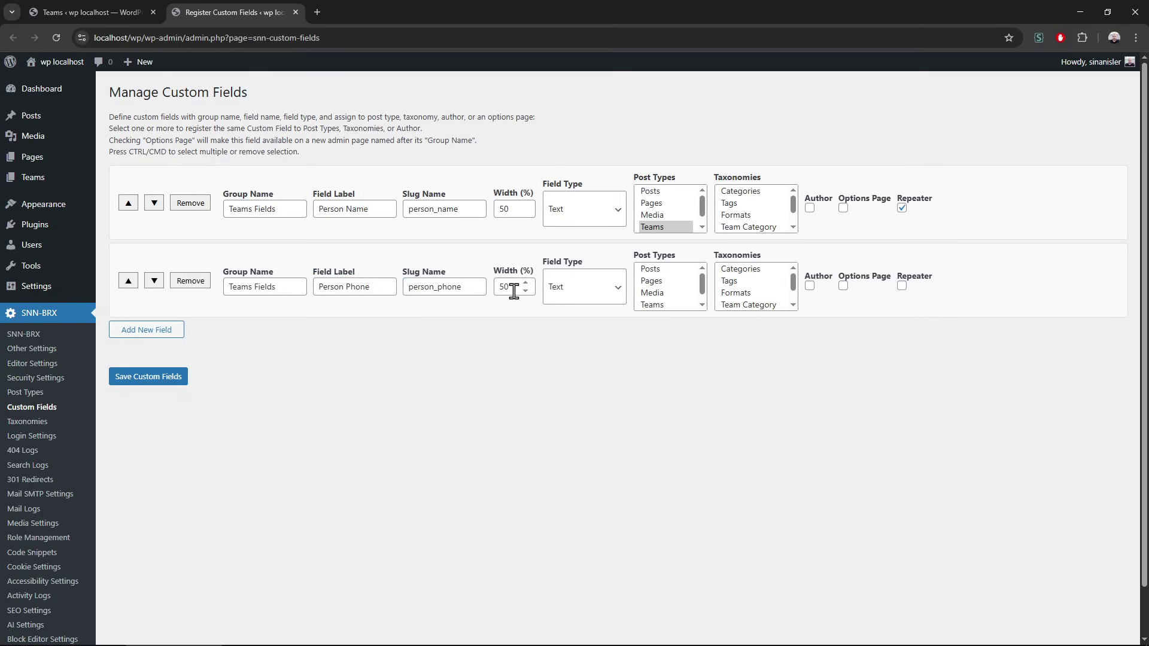
Step: Add a third custom field in the Teams Fields group labelled Person Instagram with the slug person_instagram
{"action": "left_click", "coordinate": [144, 330]}
{"action": "left_click", "coordinate": [244, 290]}
{"action": "key", "text": "ctrl+a"}
{"action": "key", "text": "ctrl+c"}
{"action": "left_click", "coordinate": [267, 367]}
{"action": "key", "text": "ctrl+v"}
{"action": "left_click", "coordinate": [347, 367]}
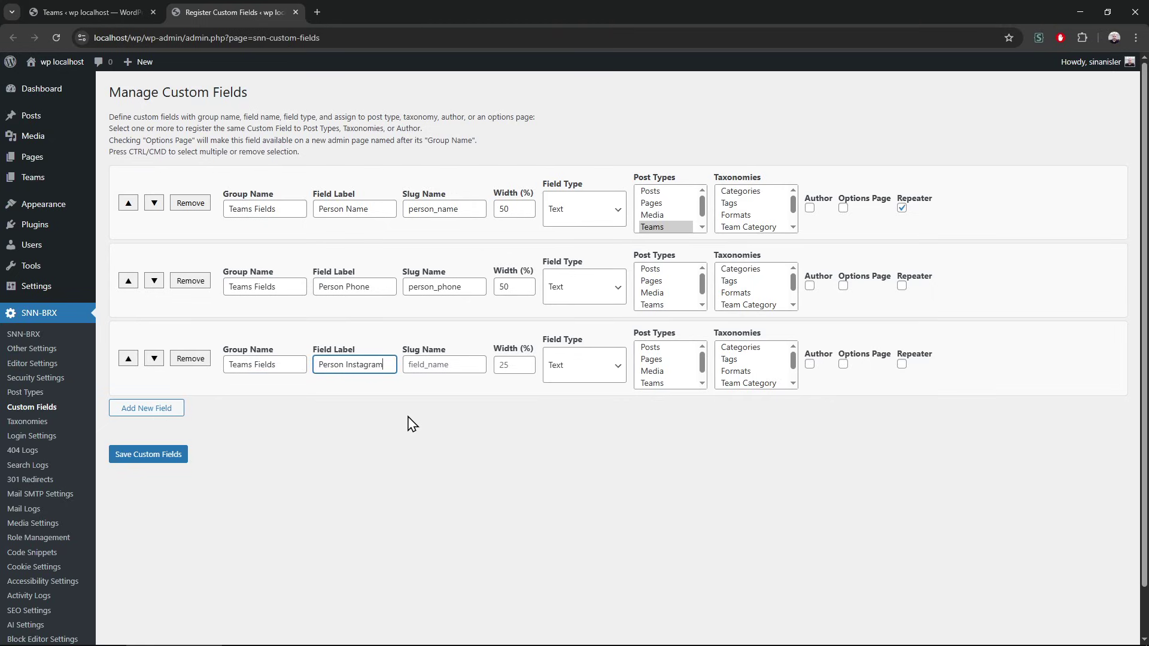
{"action": "left_click", "coordinate": [435, 366]}
Step: Set the width of all three custom fields to 33%
{"action": "left_click", "coordinate": [499, 207]}
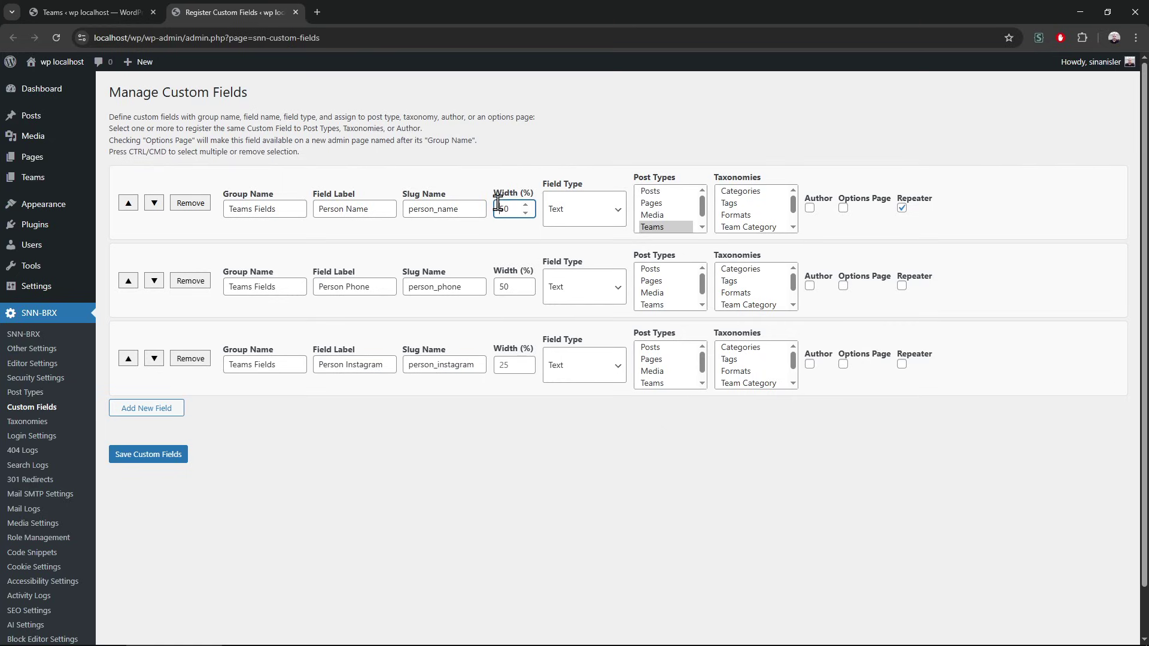
{"action": "type", "text": "33"}
{"action": "double_click", "coordinate": [506, 289]}
{"action": "type", "text": "33"}
{"action": "left_click", "coordinate": [508, 367]}
Step: Assign the Person Instagram and Person Phone fields to the Teams post type
{"action": "left_click", "coordinate": [652, 383]}
{"action": "left_click_drag", "start_coordinate": [655, 305], "coordinate": [667, 315]}
{"action": "left_click", "coordinate": [657, 293]}
{"action": "left_click", "coordinate": [670, 449]}
{"action": "scroll", "coordinate": [679, 294], "scroll_direction": "up", "scroll_amount": 1}
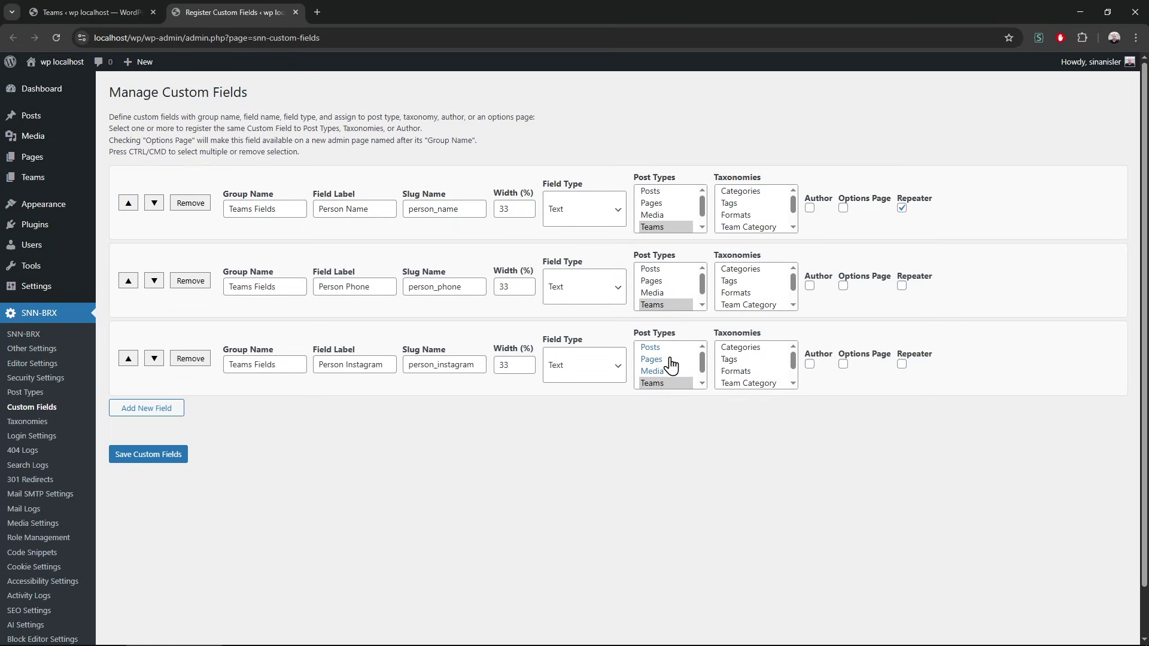
Step: Turn off the Repeater option for the Person Name field and save the custom fields
{"action": "left_click", "coordinate": [903, 209]}
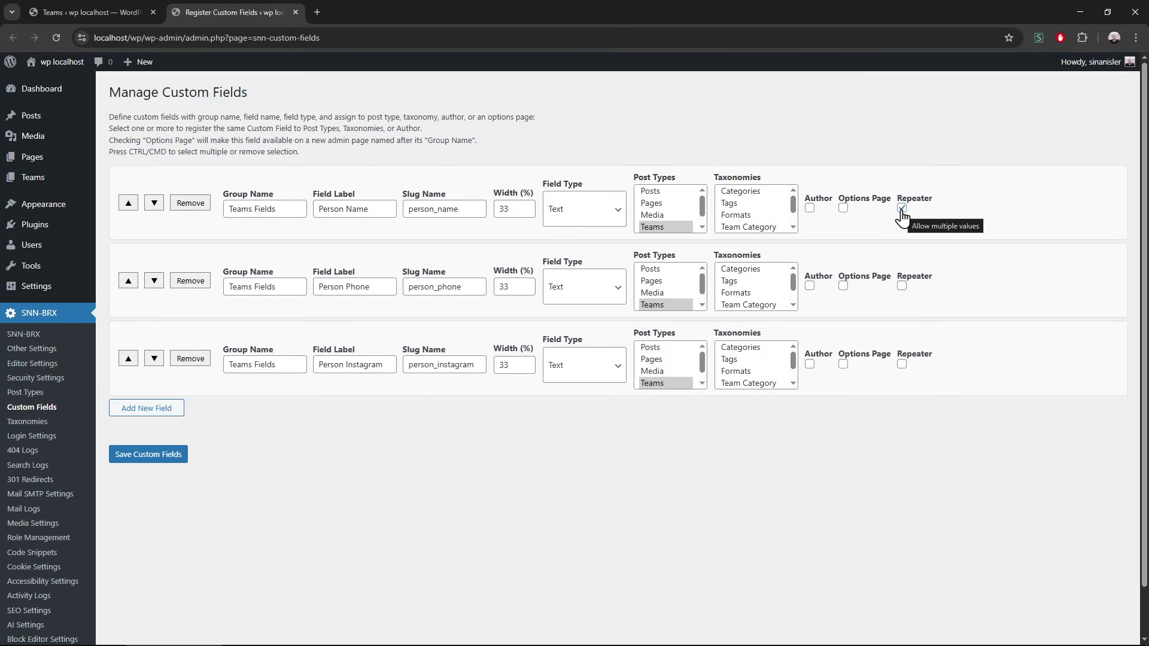
{"action": "left_click", "coordinate": [902, 208]}
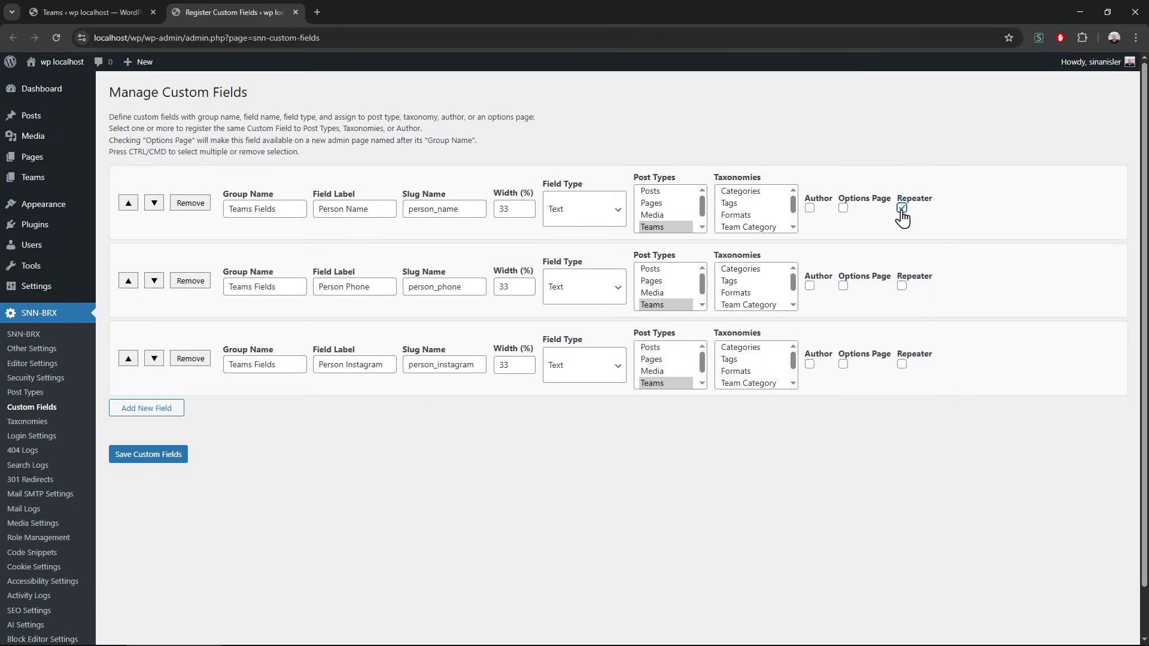
{"action": "left_click", "coordinate": [163, 461]}
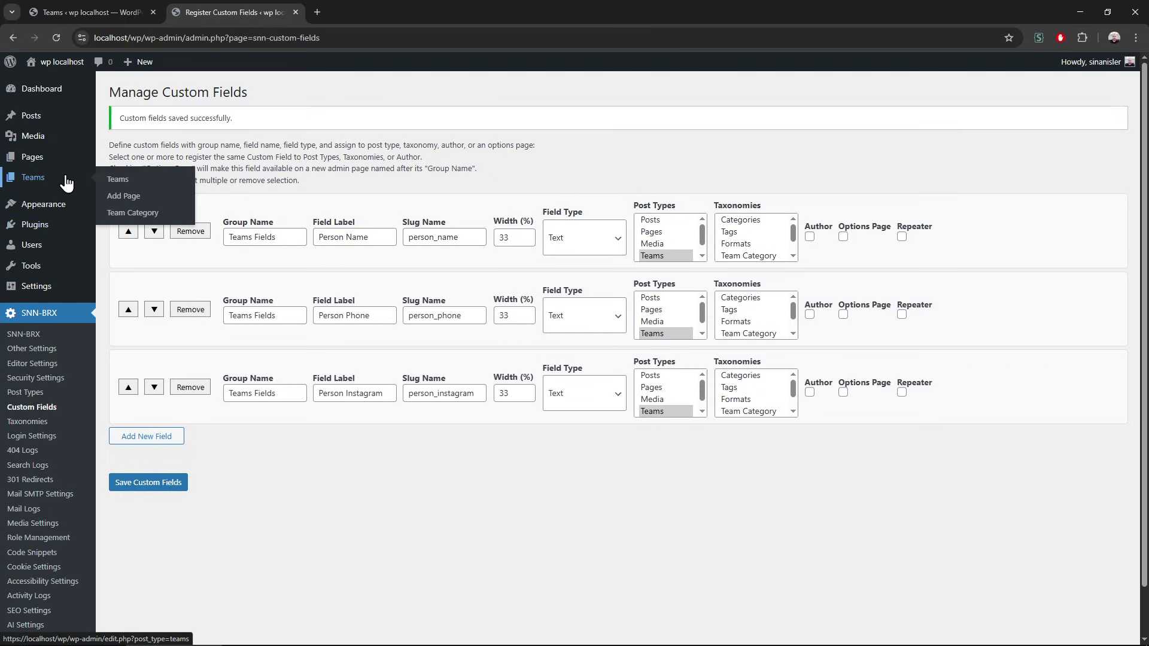
Step: Start a new Teams entry and create the team category Teams One for it
{"action": "left_click", "coordinate": [139, 198]}
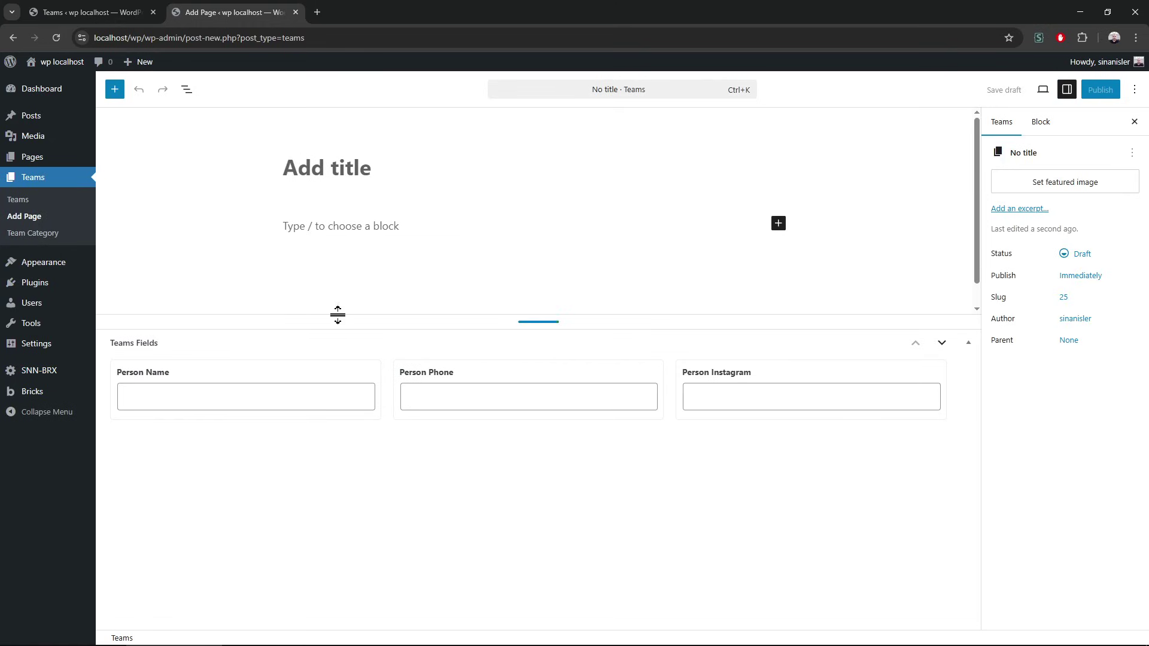
{"action": "left_click_drag", "start_coordinate": [338, 315], "coordinate": [341, 371]}
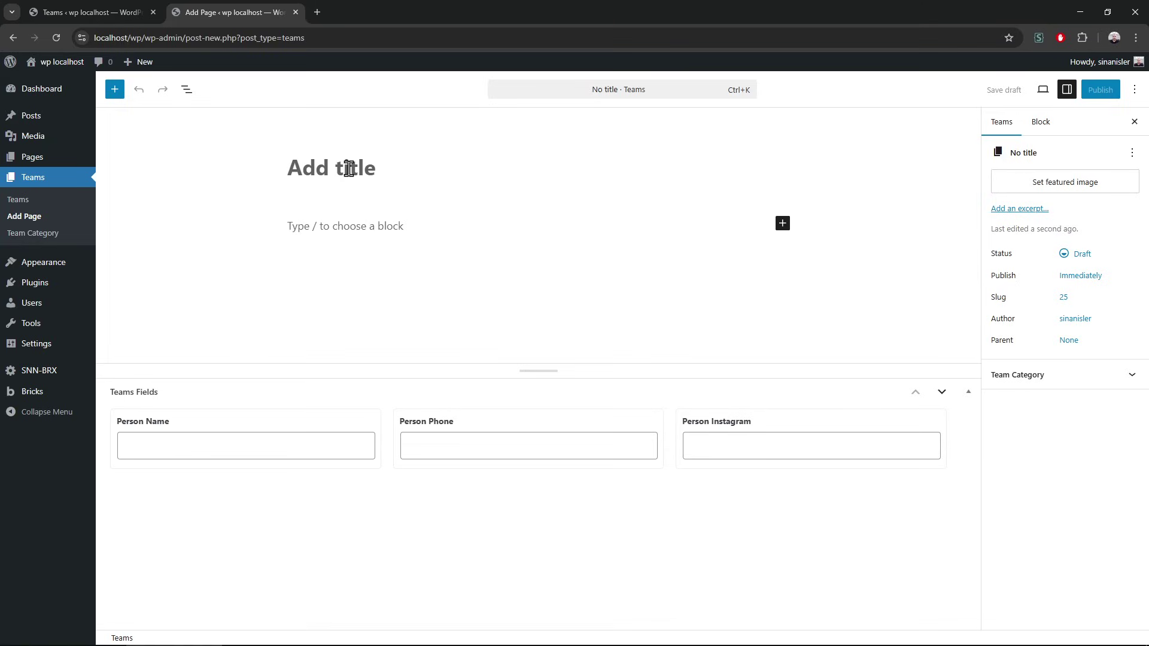
{"action": "left_click", "coordinate": [1044, 385]}
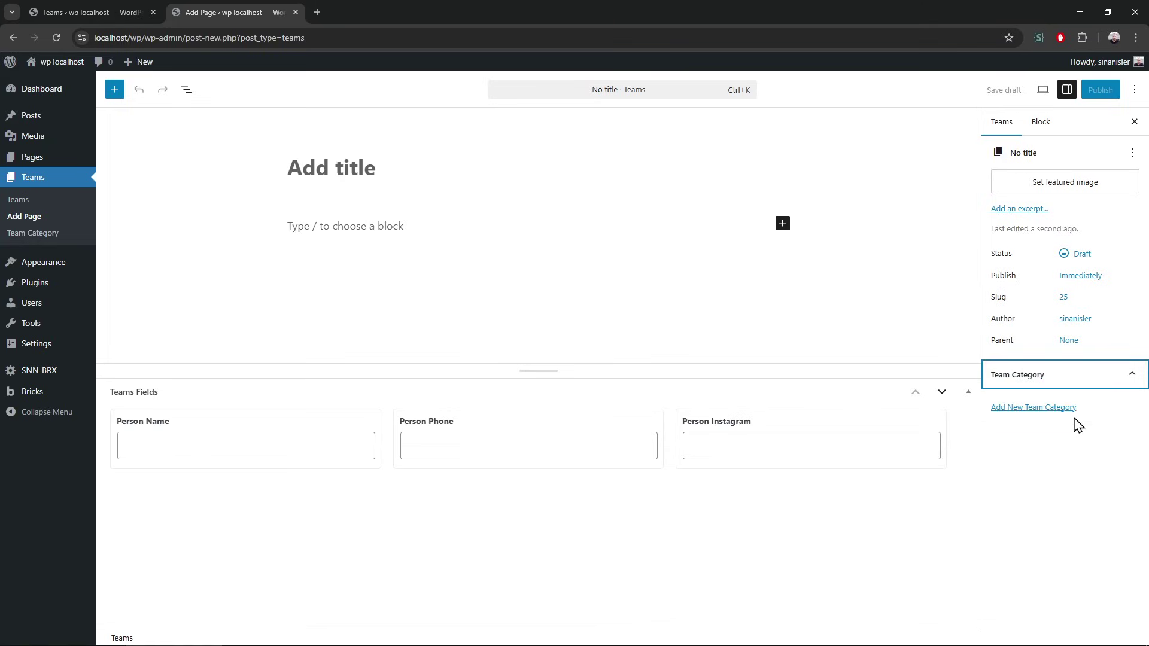
{"action": "left_click", "coordinate": [1067, 409]}
{"action": "left_click", "coordinate": [1046, 443]}
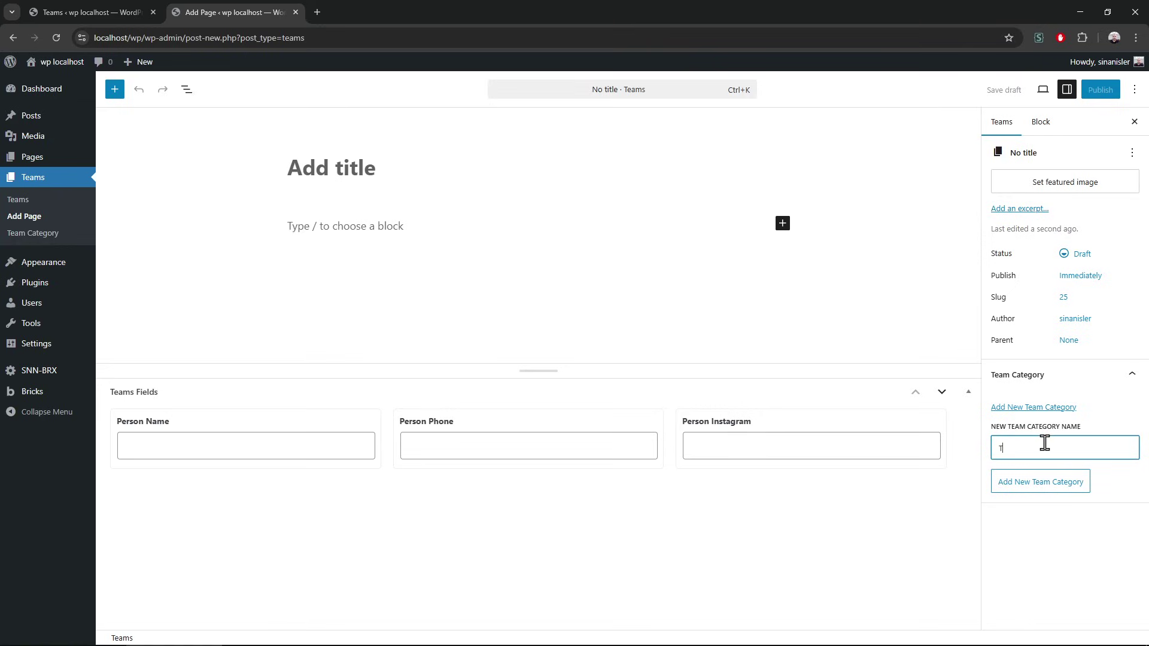
{"action": "type", "text": "Teams One"}
{"action": "key", "text": "Return"}
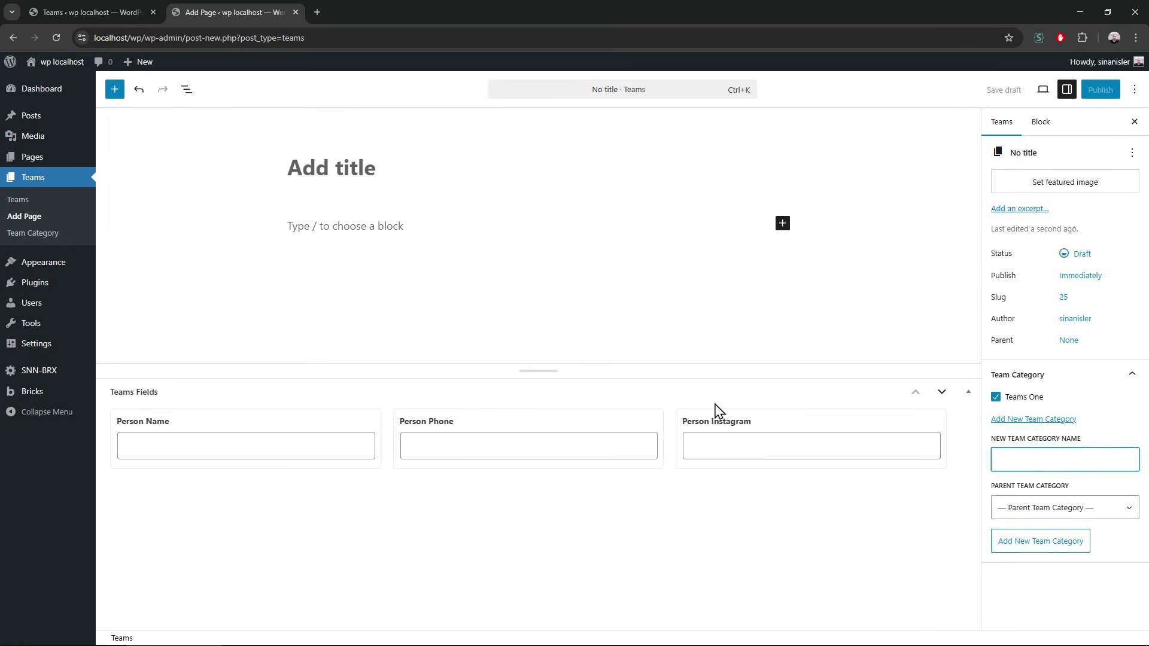
Step: Enter the person's name as the title of the new Teams entry and in its Person Name field
{"action": "left_click", "coordinate": [370, 174]}
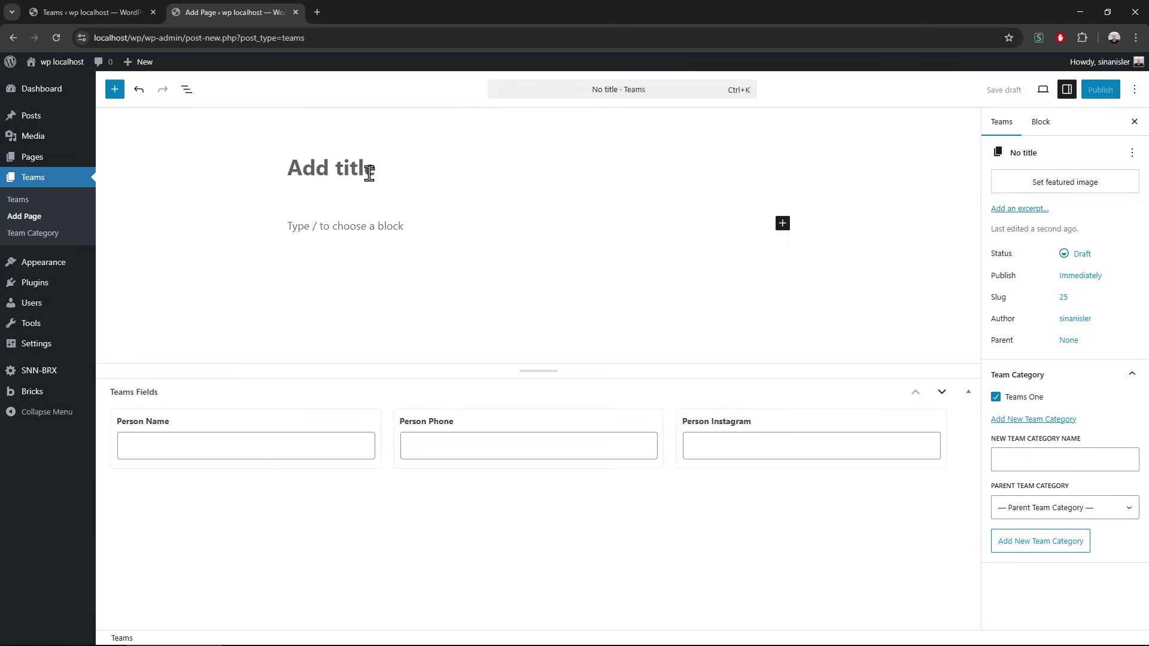
{"action": "type", "text": "Sinan"}
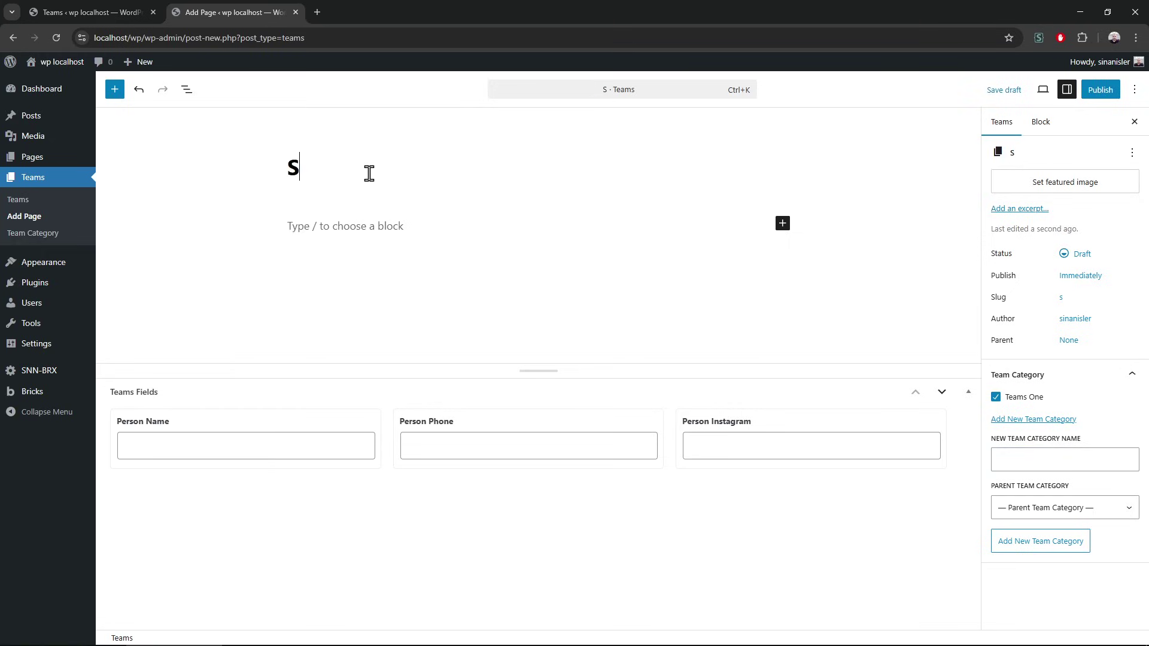
{"action": "left_click", "coordinate": [239, 446]}
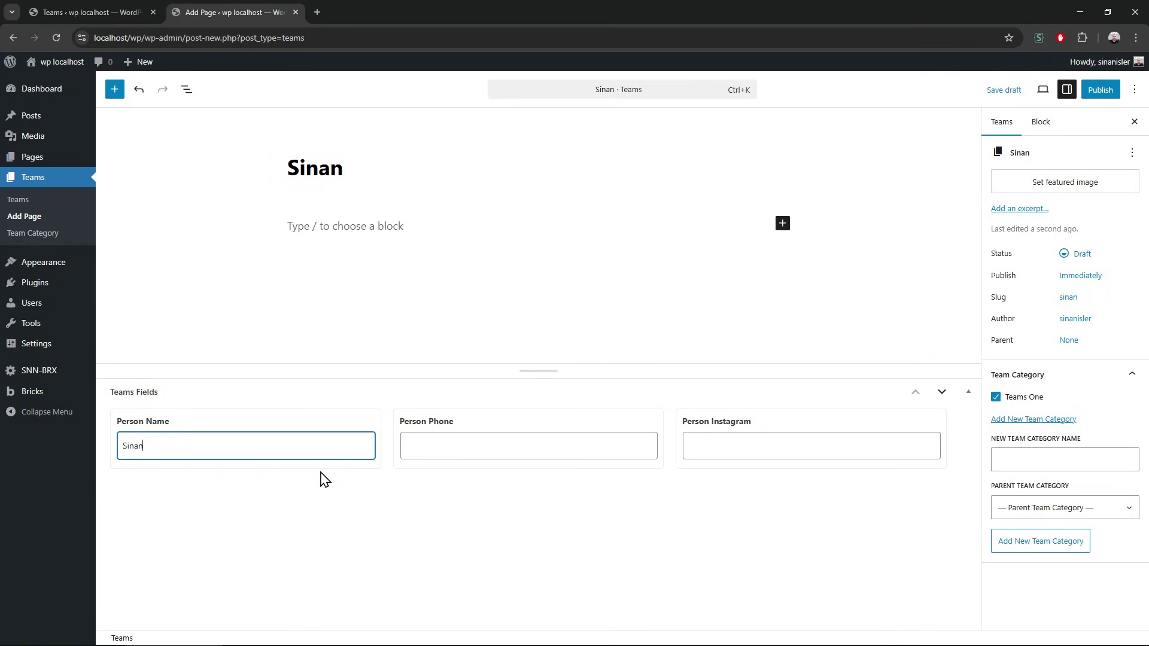
{"action": "double_click", "coordinate": [331, 162]}
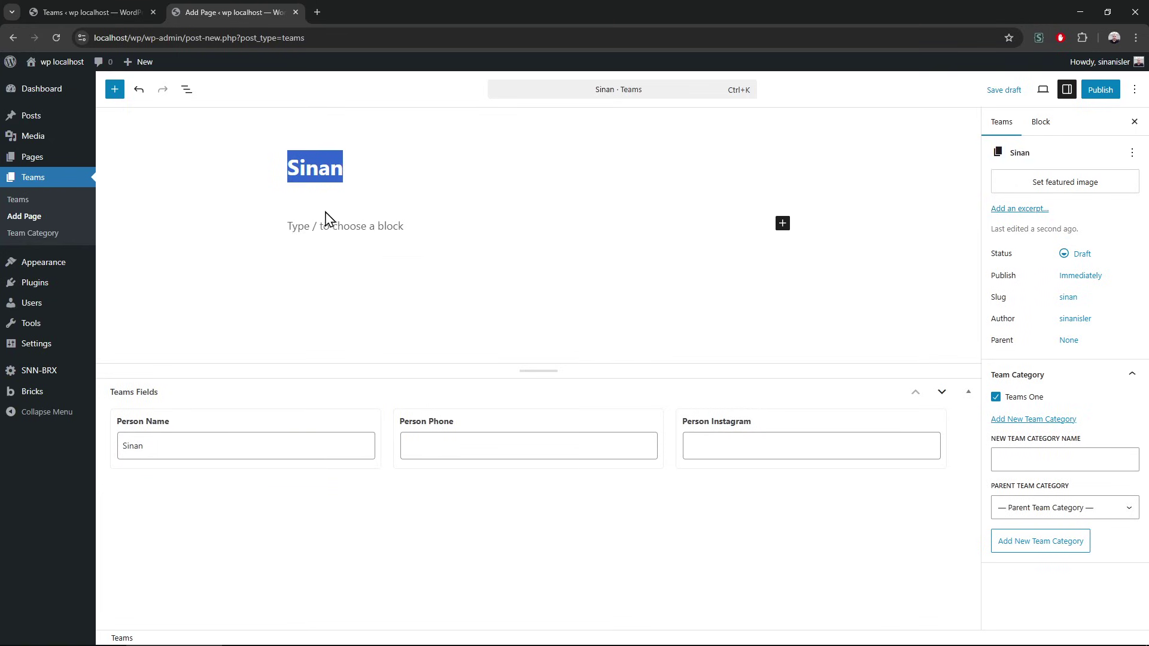
{"action": "left_click", "coordinate": [314, 178]}
{"action": "left_click", "coordinate": [124, 435]}
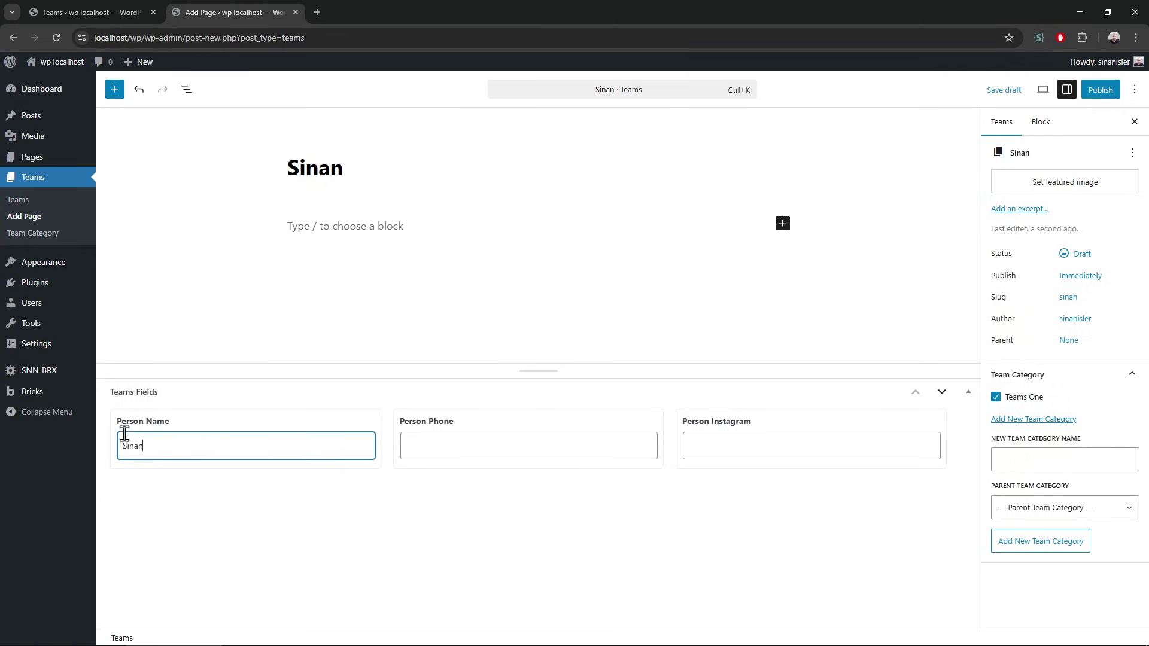
{"action": "triple_click", "coordinate": [127, 426]}
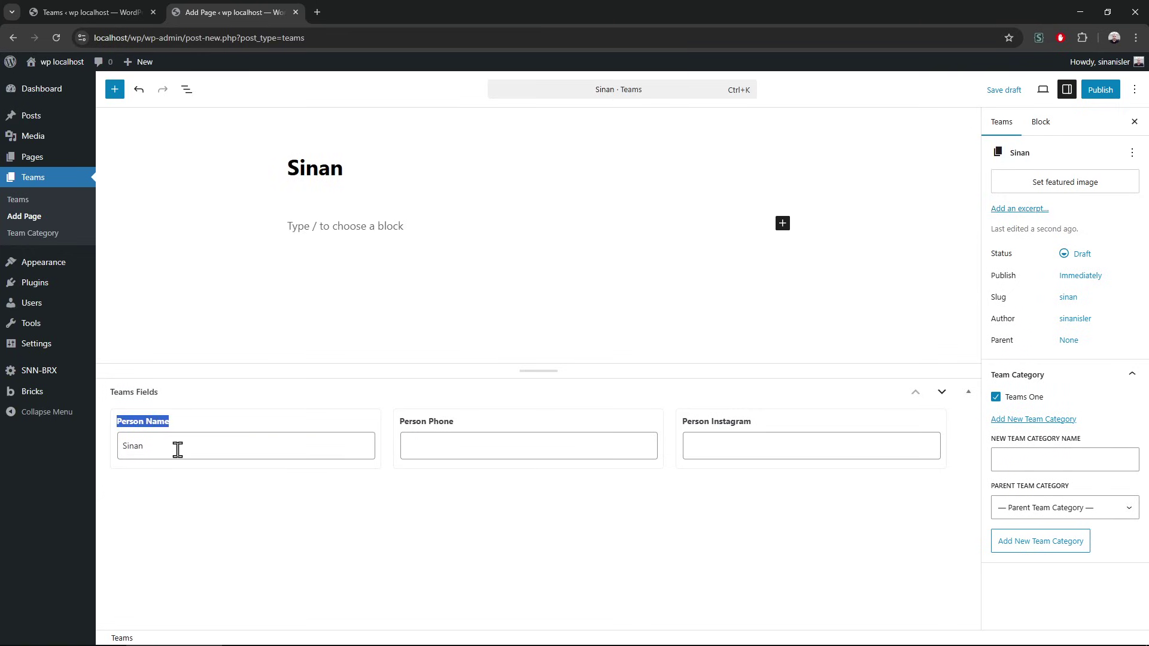
{"action": "left_click", "coordinate": [221, 444]}
Step: Fill in the entry's Person Phone and Person Instagram fields with the phone number and Instagram profile URL, and publish the entry
{"action": "left_click", "coordinate": [468, 443]}
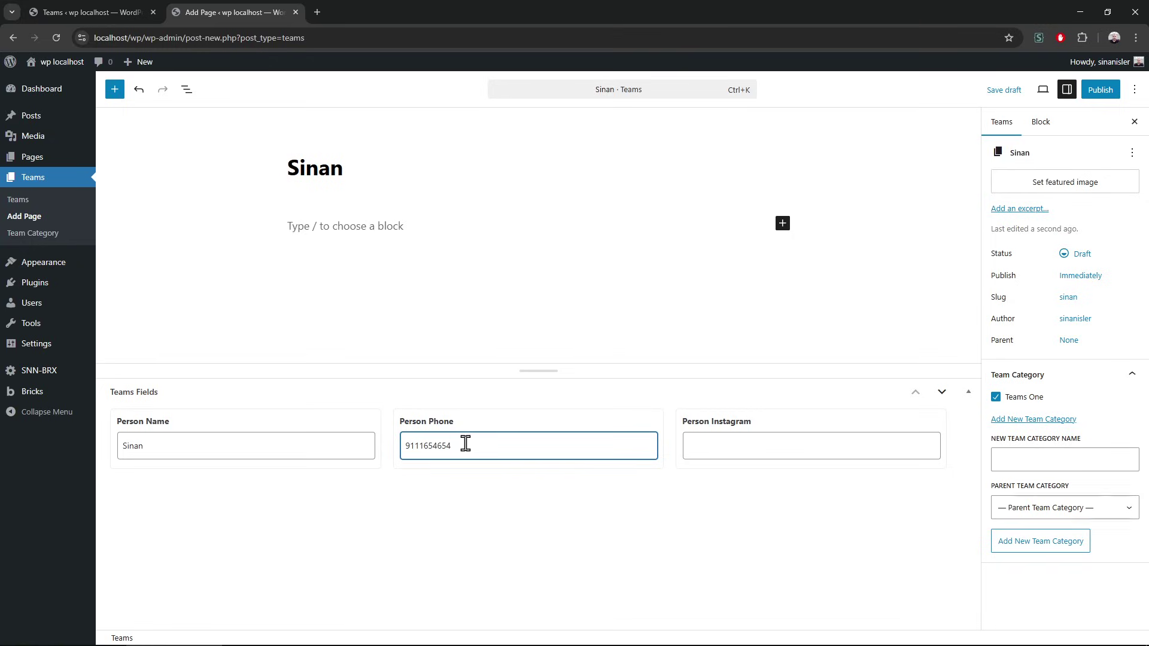
{"action": "left_click", "coordinate": [770, 452]}
{"action": "key", "text": "ctrl+t"}
{"action": "type", "text": "ins"}
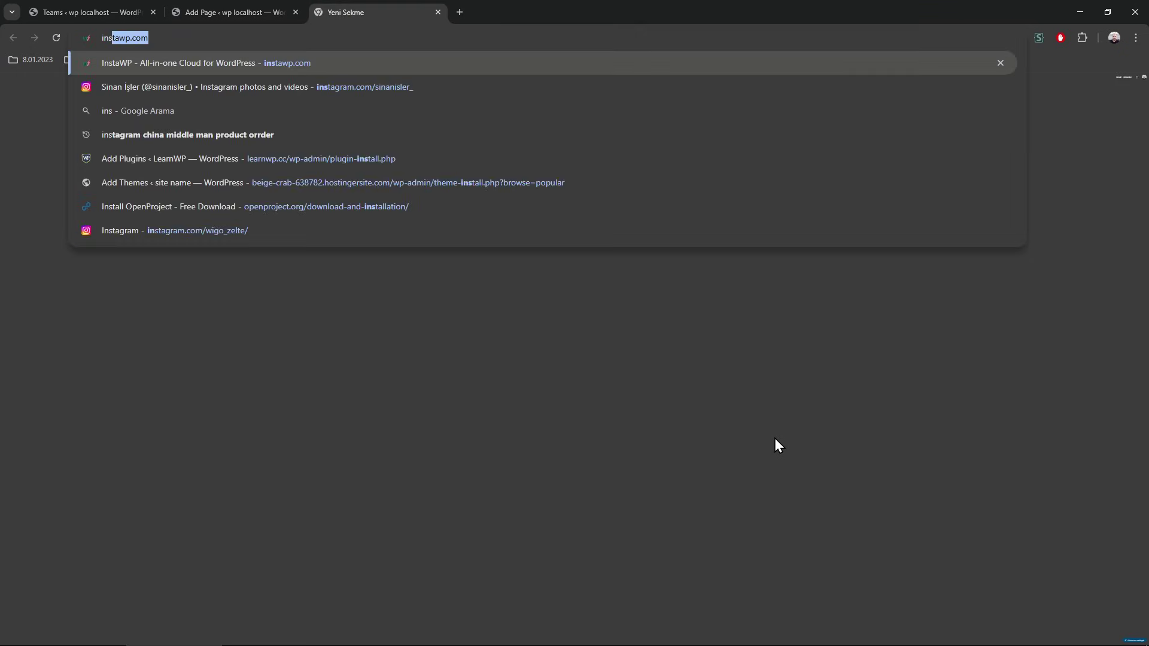
{"action": "key", "text": "Down"}
{"action": "key", "text": "ctrl+a"}
{"action": "key", "text": "ctrl+c"}
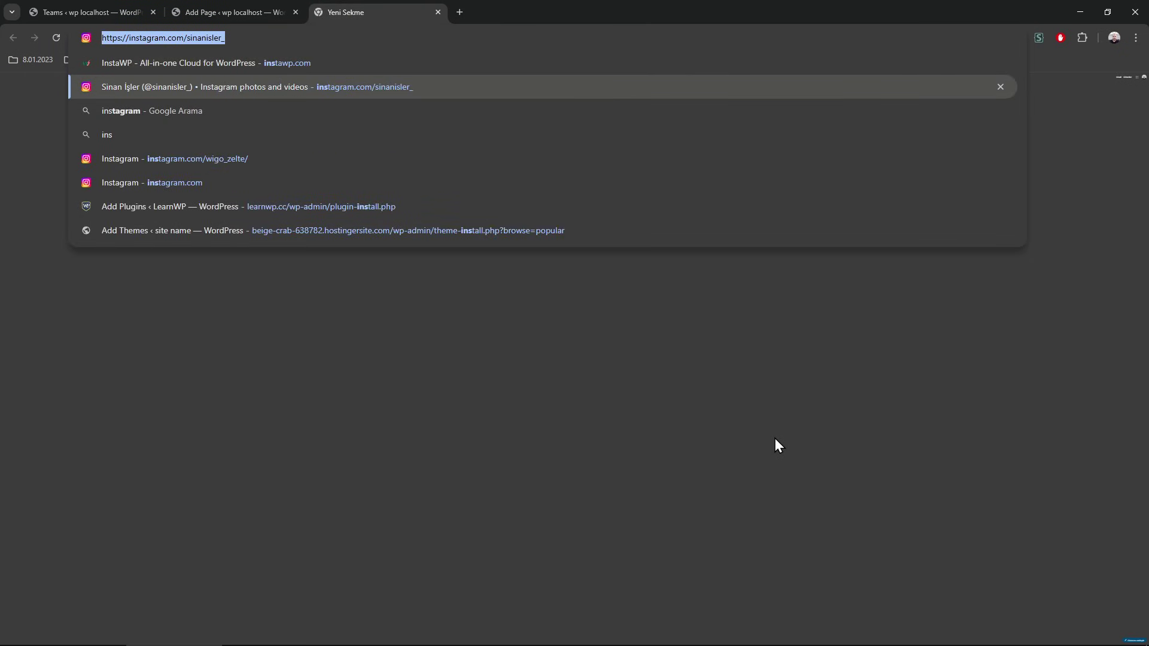
{"action": "key", "text": "ctrl+w"}
{"action": "key", "text": "ctrl+v"}
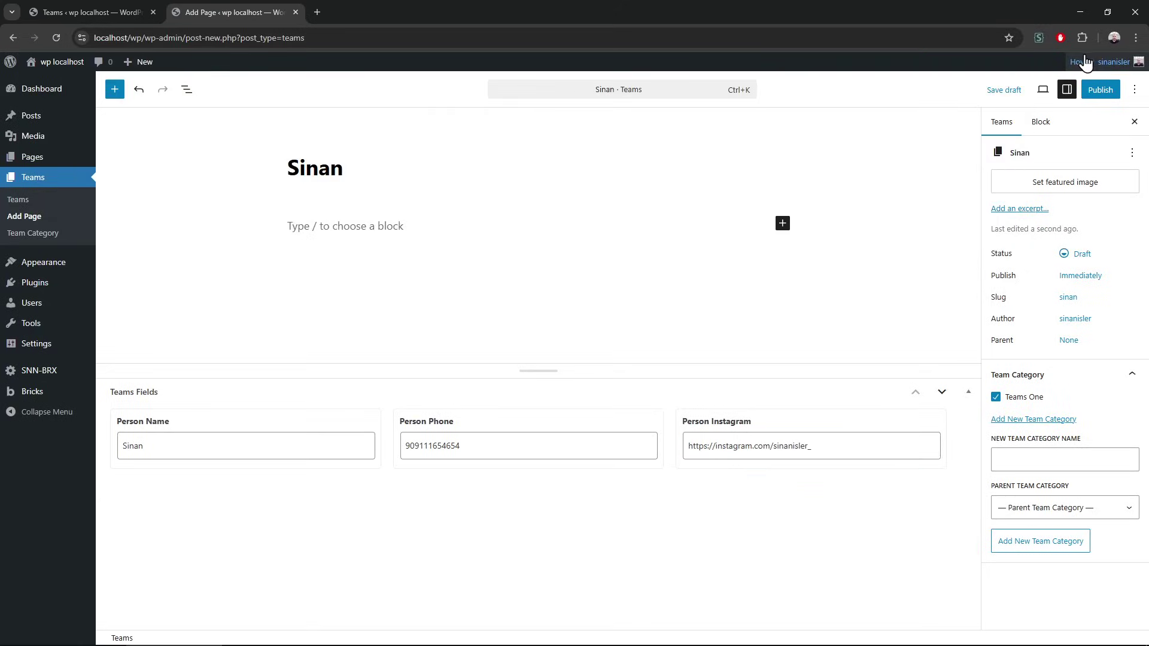
{"action": "left_click", "coordinate": [1101, 90]}
{"action": "left_click", "coordinate": [1101, 89]}
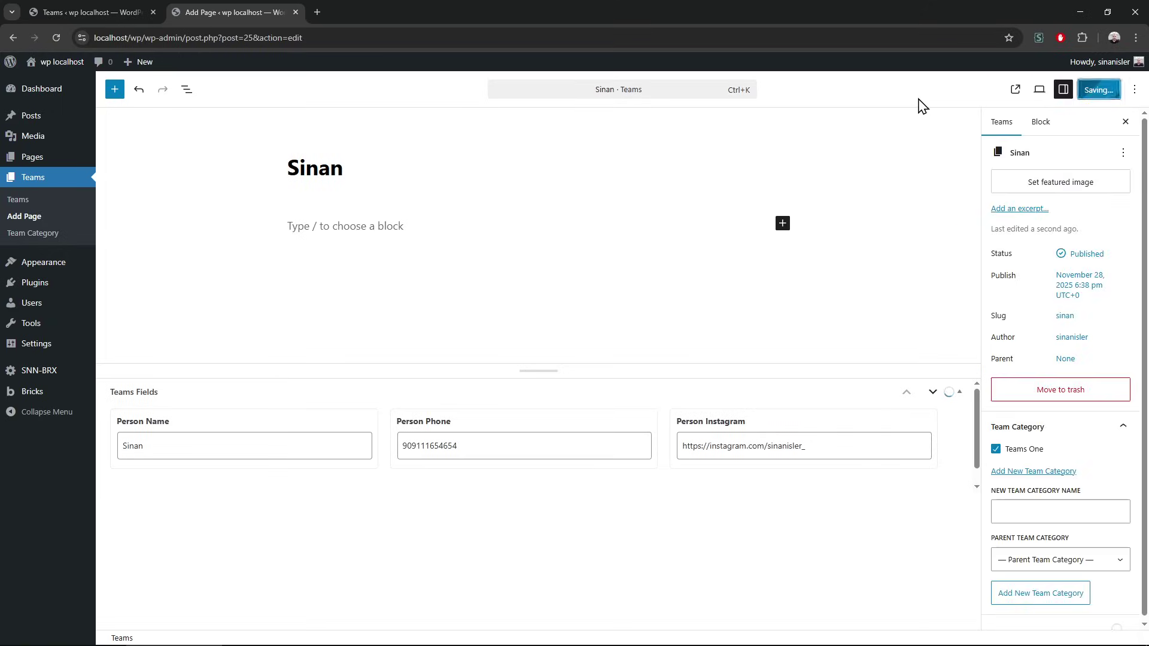
Step: Set the robot picture from the media library as the entry's featured image and save the entry
{"action": "left_click", "coordinate": [1052, 190]}
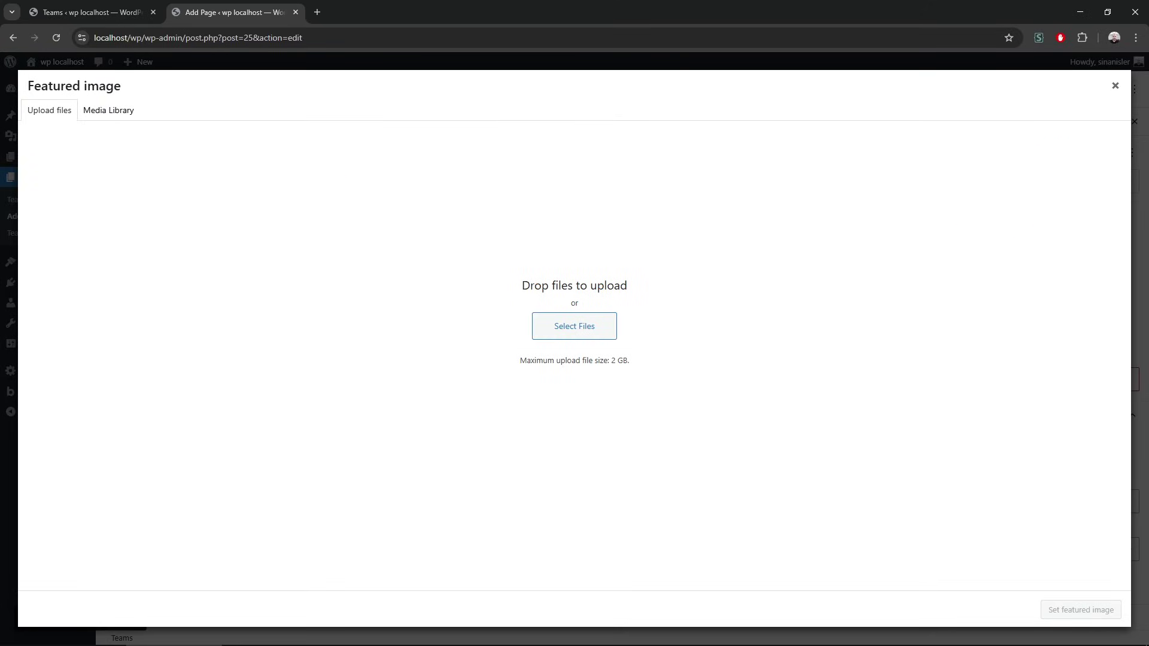
{"action": "key", "text": "Escape"}
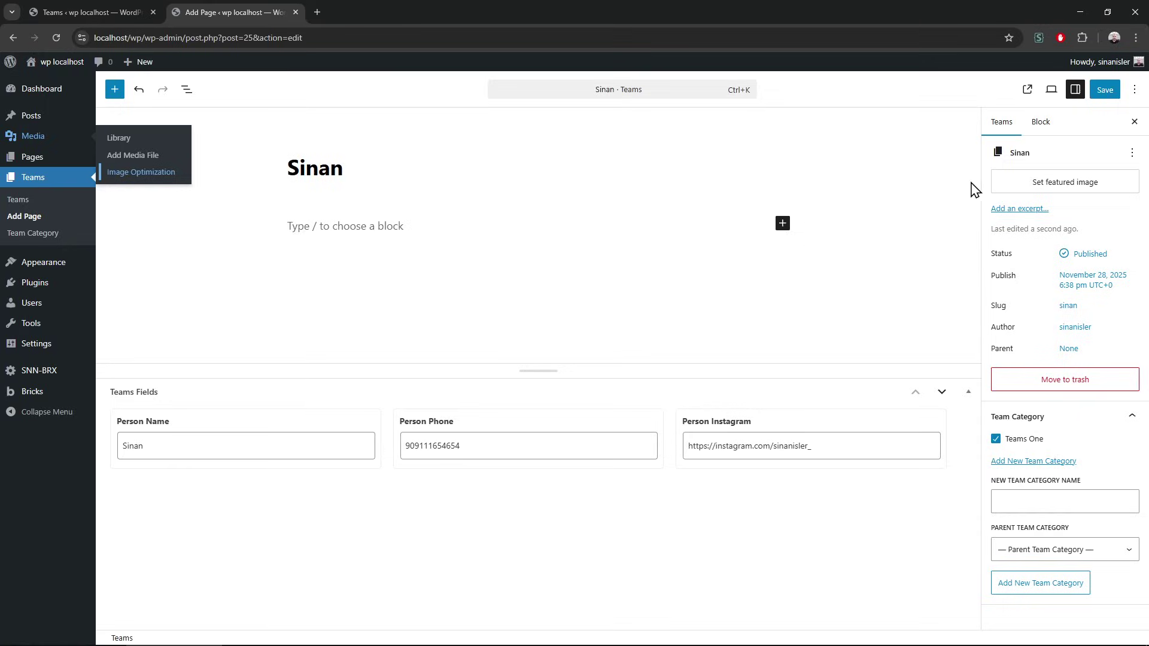
{"action": "left_click", "coordinate": [1012, 182]}
{"action": "left_click", "coordinate": [95, 112]}
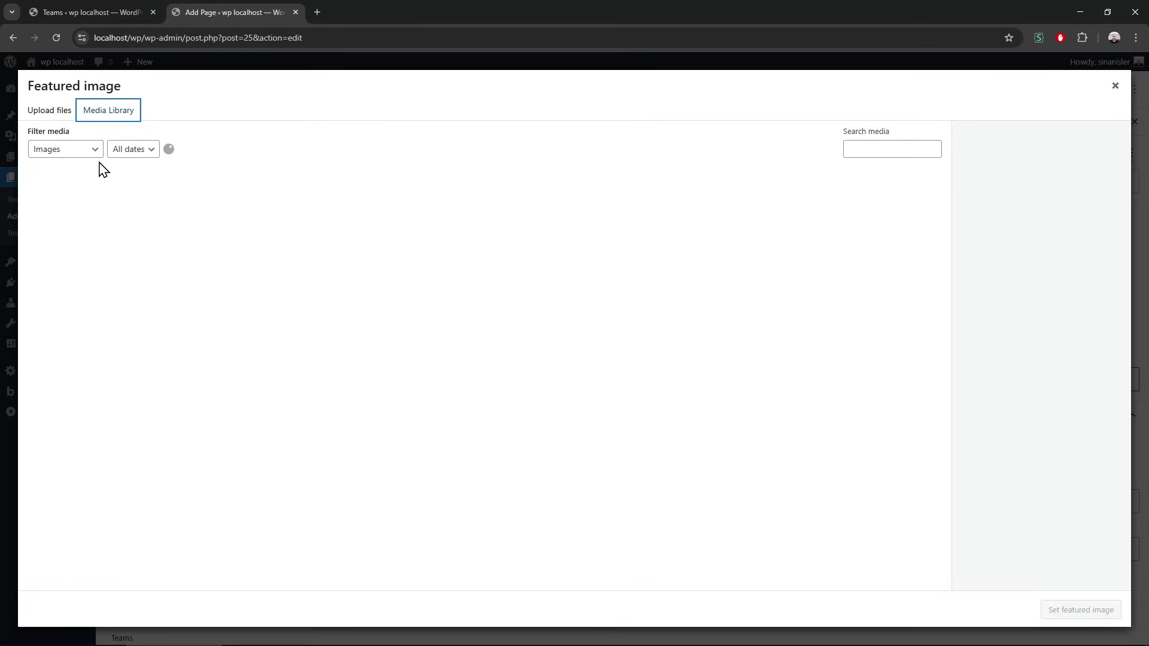
{"action": "left_click", "coordinate": [94, 216]}
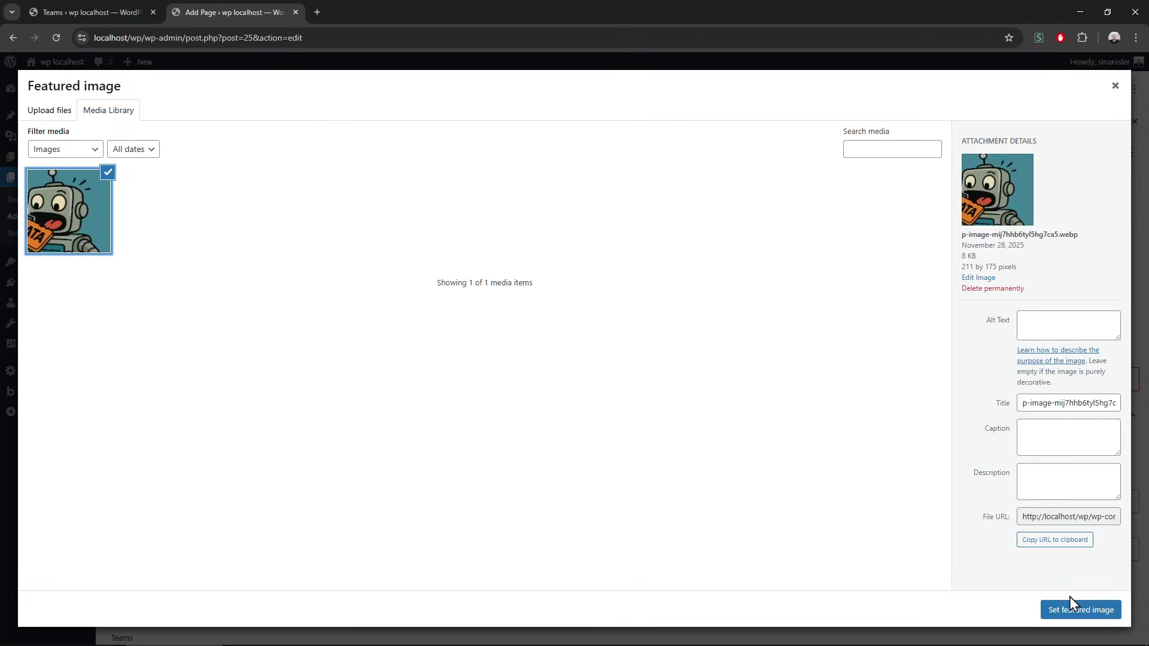
{"action": "left_click", "coordinate": [1054, 612]}
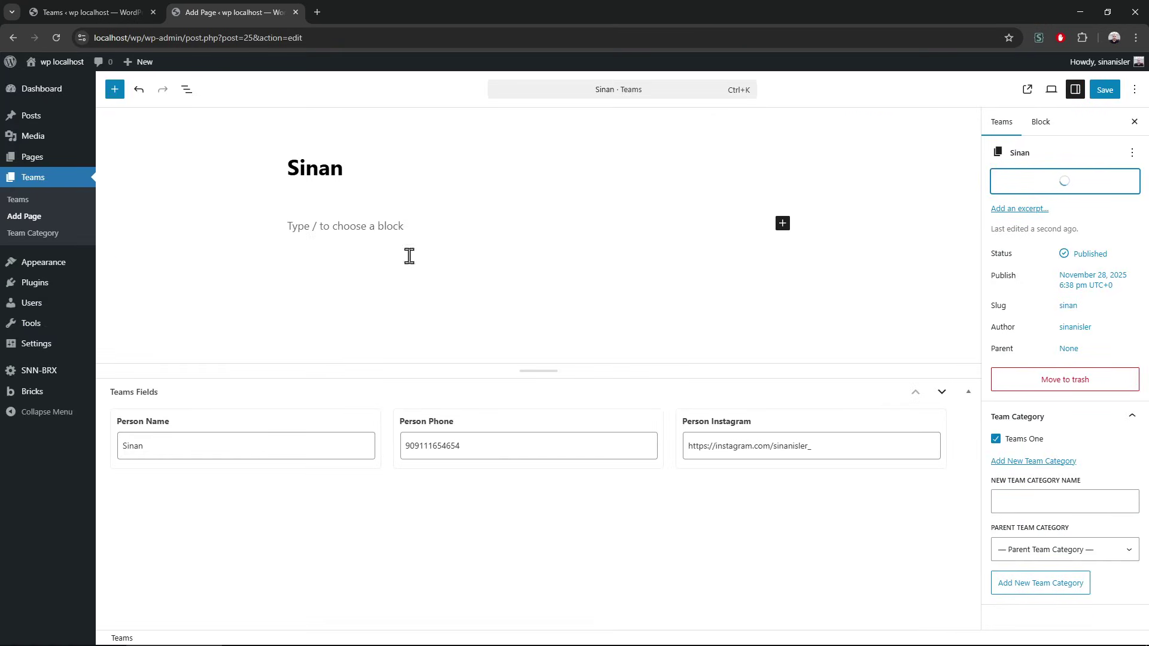
{"action": "left_click", "coordinate": [1117, 94]}
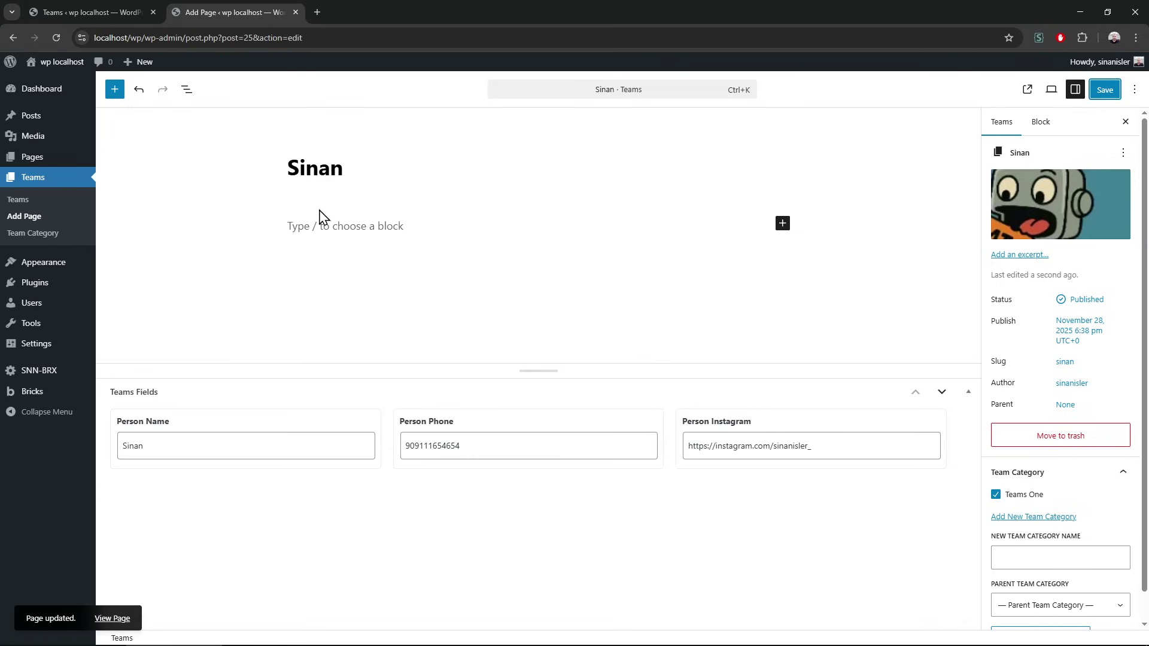
Step: Open the Teams page in the Bricks editor and show the query settings of the outer Block
{"action": "middle_click", "coordinate": [53, 159]}
{"action": "left_click", "coordinate": [383, 12]}
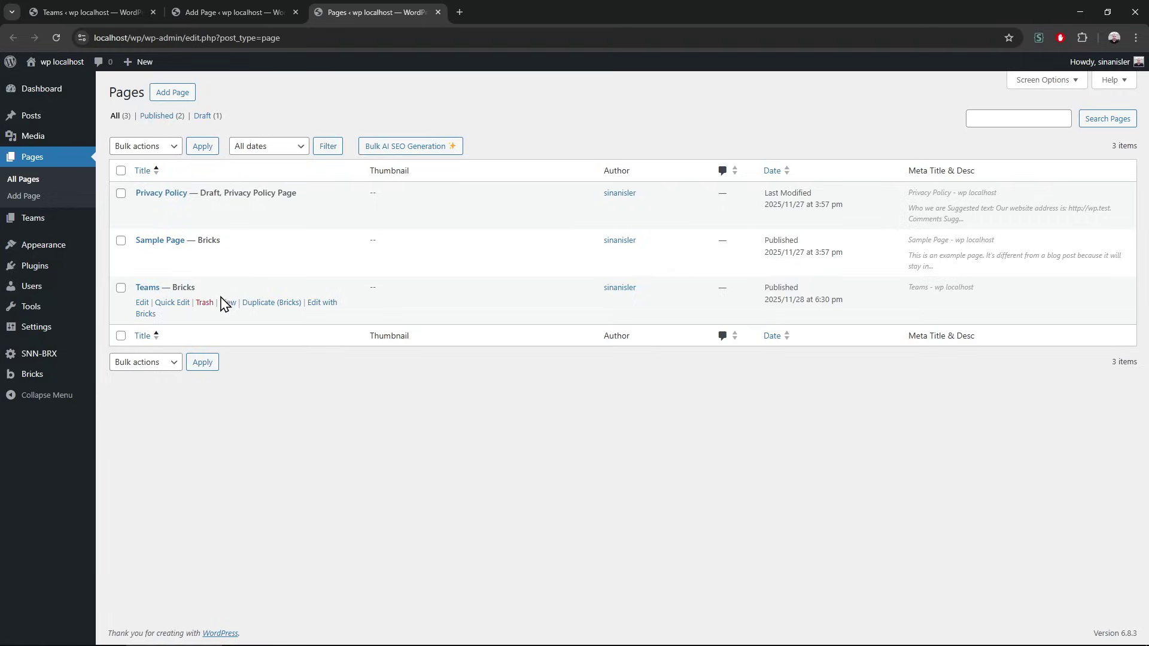
{"action": "left_click", "coordinate": [146, 314]}
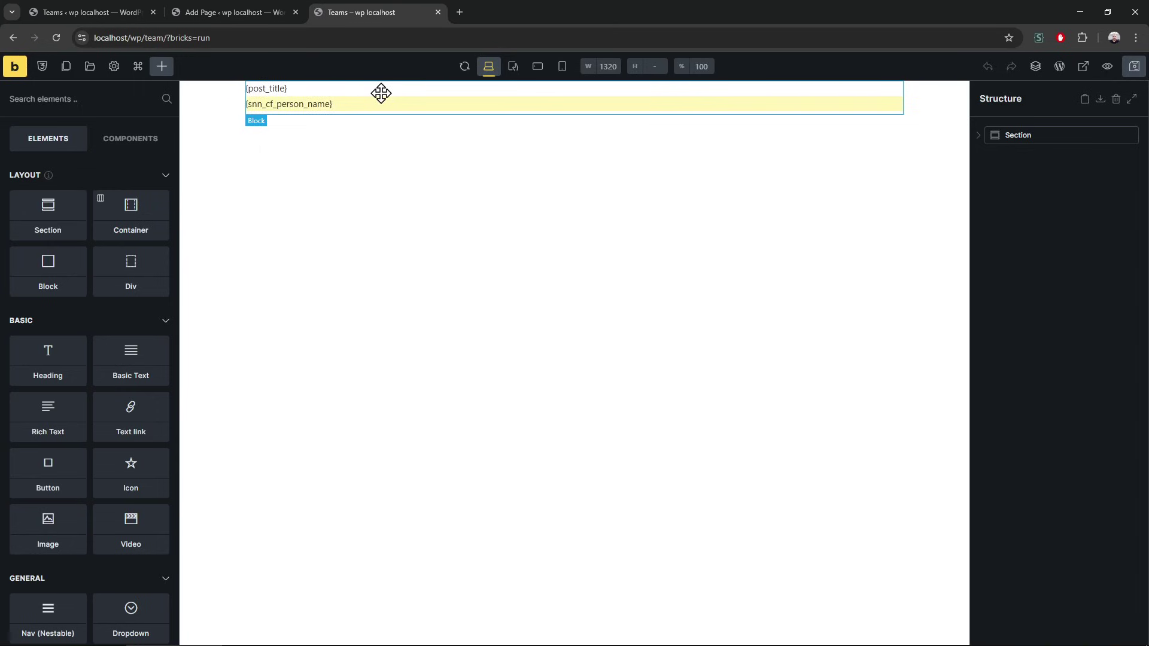
{"action": "left_click", "coordinate": [381, 93]}
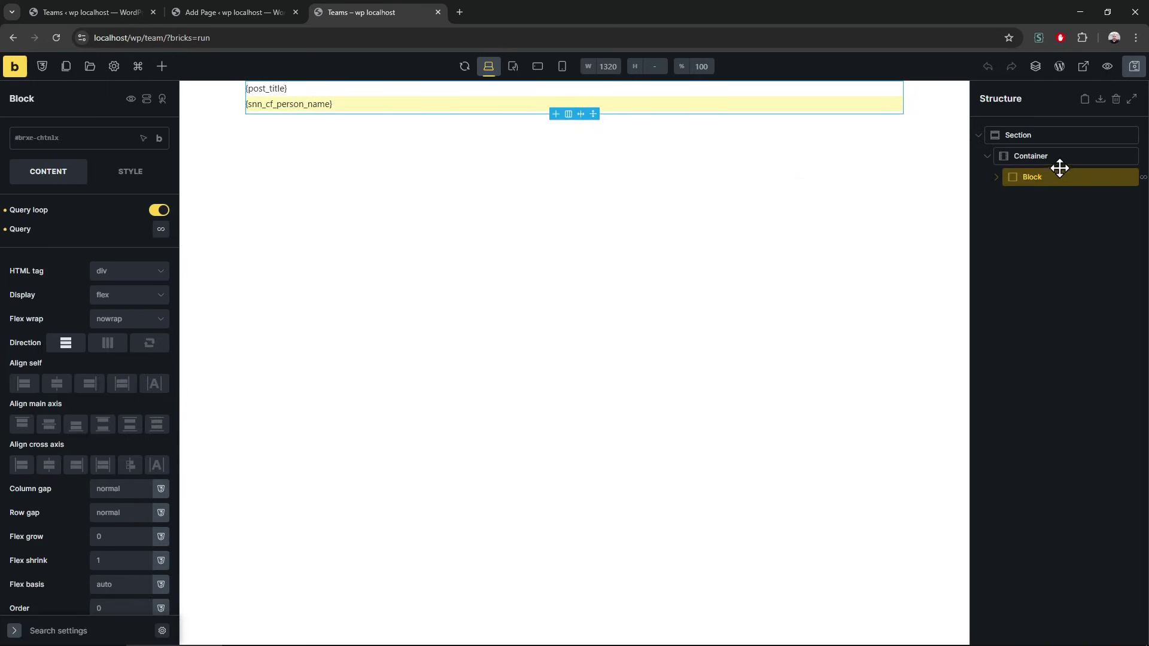
{"action": "double_click", "coordinate": [998, 183]}
{"action": "left_click", "coordinate": [157, 232]}
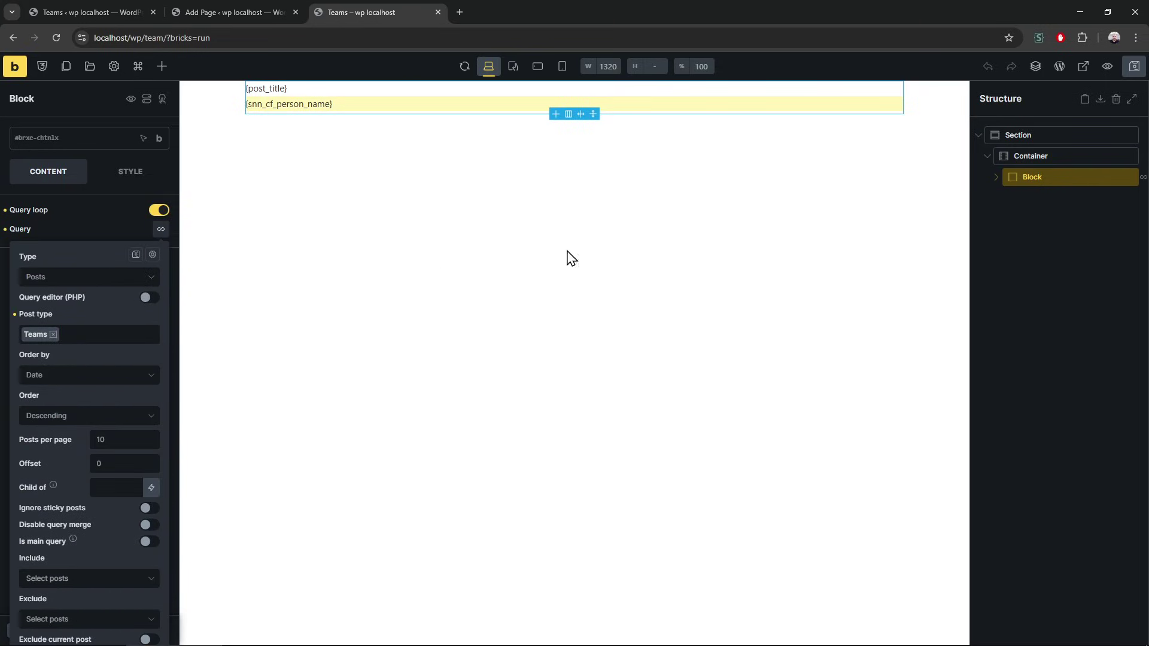
Step: Delete the nested Block beneath the Title element and allow the site clipboard access
{"action": "left_click", "coordinate": [996, 178]}
{"action": "left_click", "coordinate": [1074, 217]}
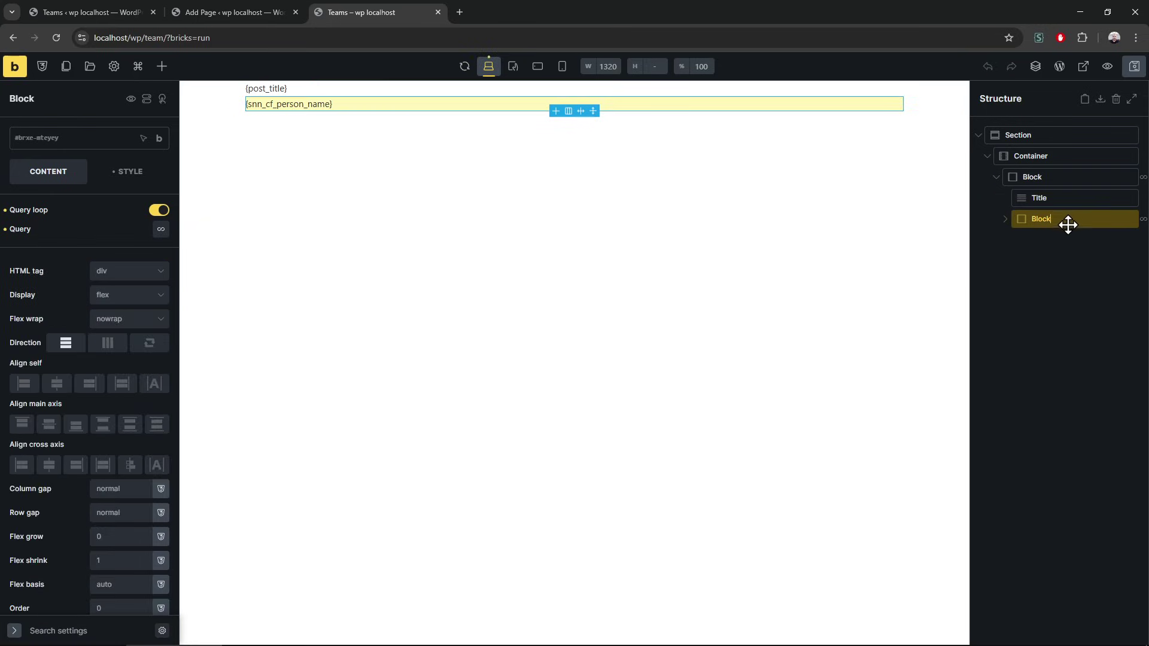
{"action": "right_click", "coordinate": [1070, 223]}
{"action": "left_click", "coordinate": [1046, 307]}
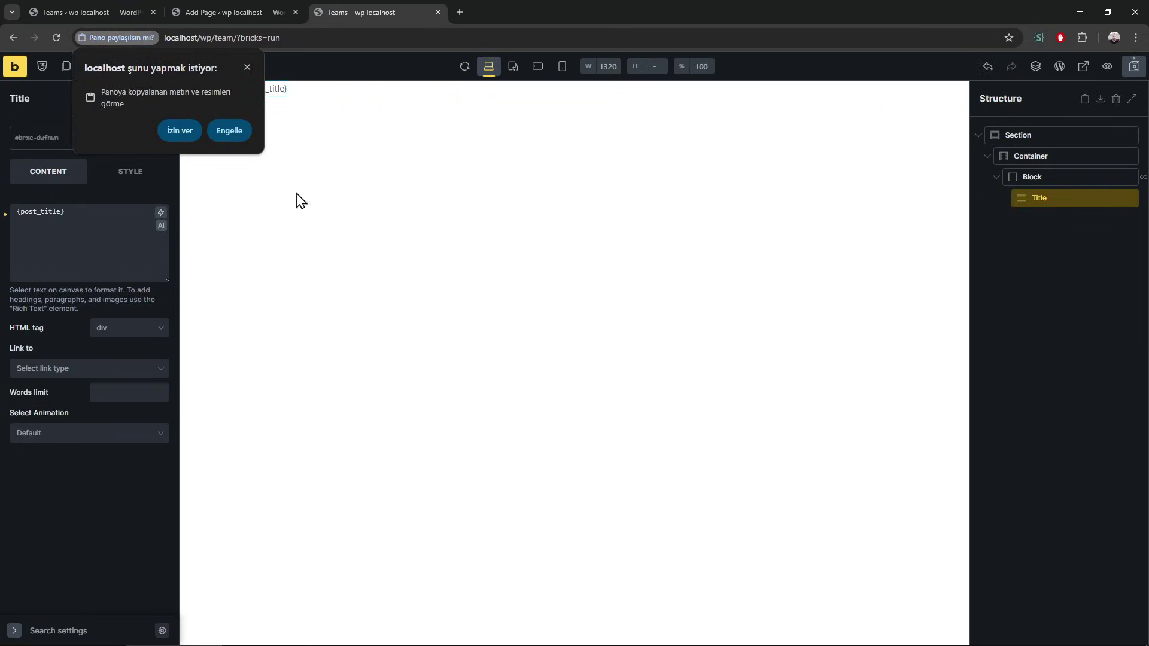
{"action": "left_click", "coordinate": [193, 135]}
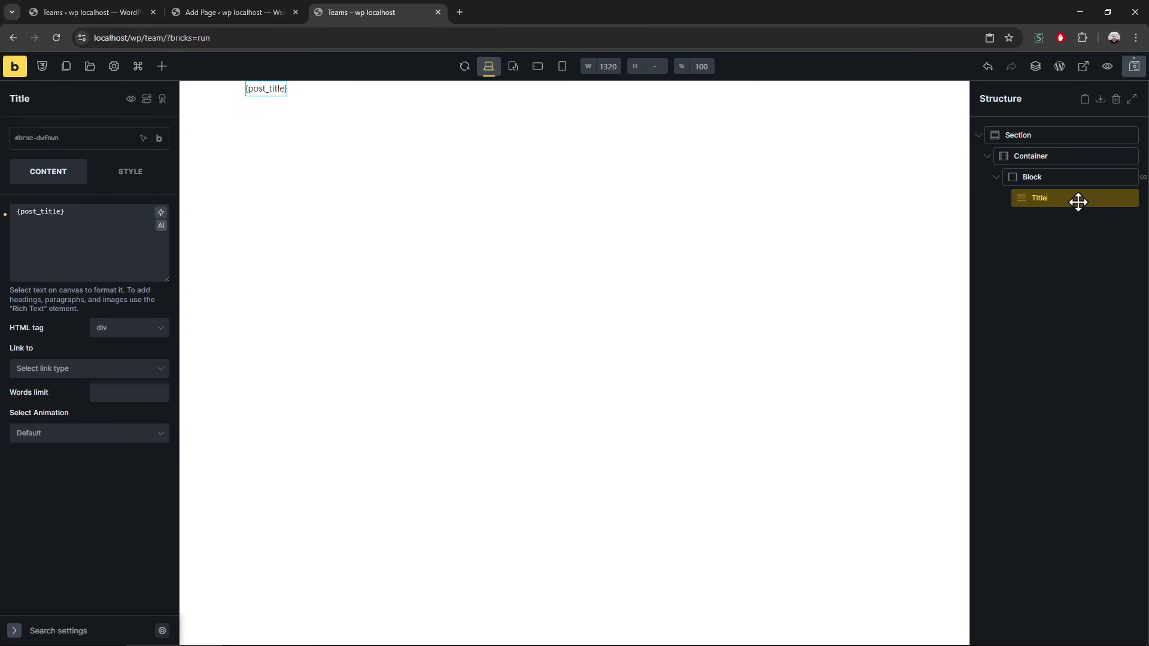
Step: Duplicate the Title element three times inside the query loop Block
{"action": "key", "text": "ctrl+d"}
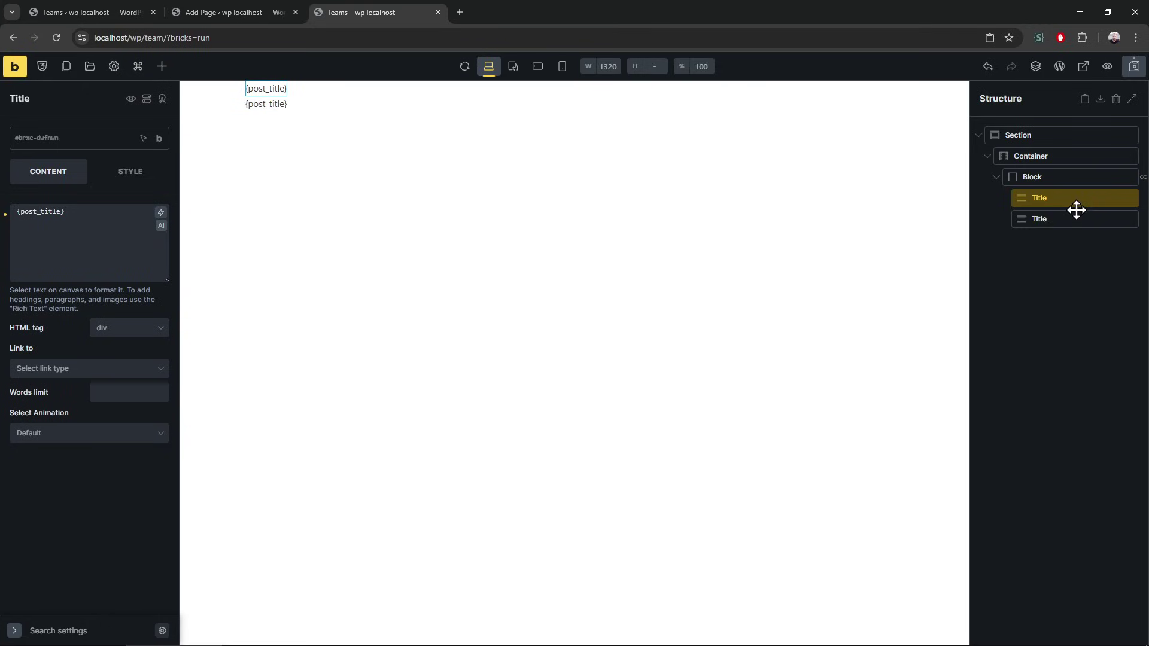
{"action": "key", "text": "ctrl+d"}
{"action": "key", "text": "ctrl+d"}
Step: Replace the second Title element's text with the Person Name dynamic tag {cf_person_name}
{"action": "left_click", "coordinate": [1065, 222]}
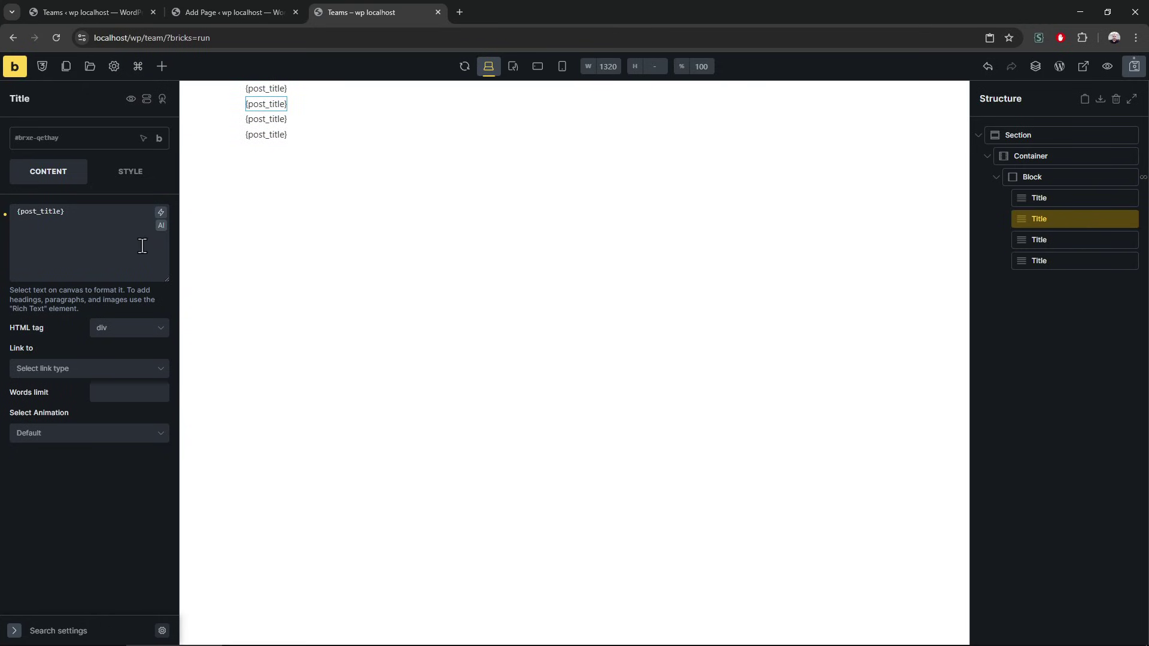
{"action": "left_click", "coordinate": [99, 216]}
{"action": "key", "text": "ctrl+a"}
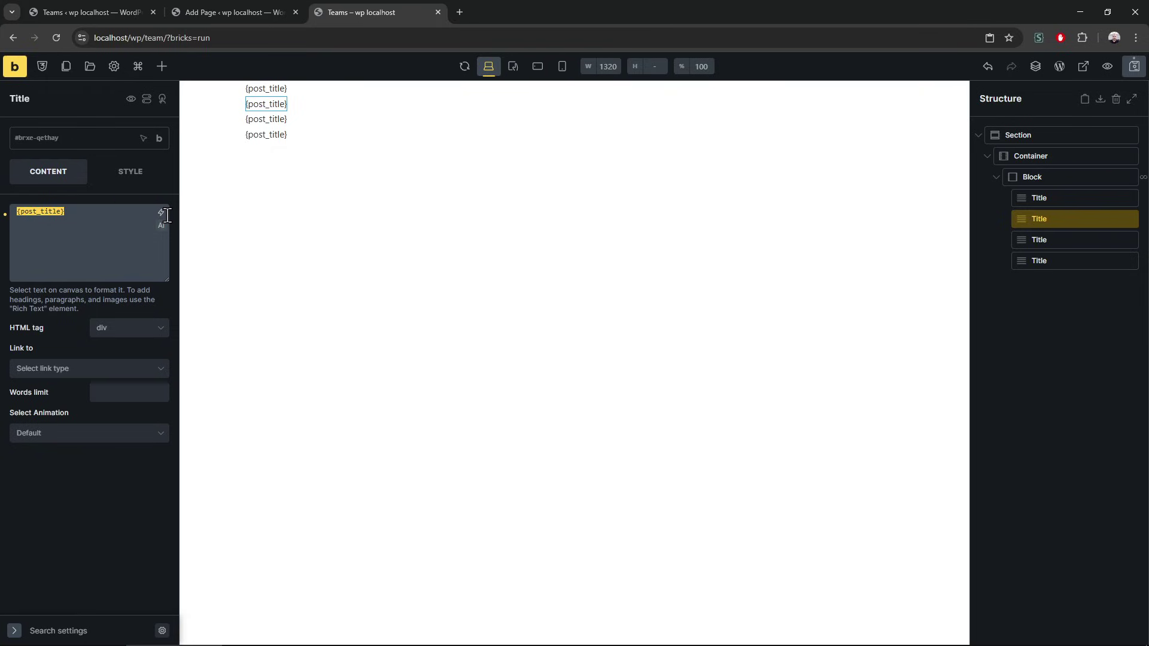
{"action": "key", "text": "BackSpace"}
{"action": "left_click", "coordinate": [161, 213]}
{"action": "left_click", "coordinate": [106, 320]}
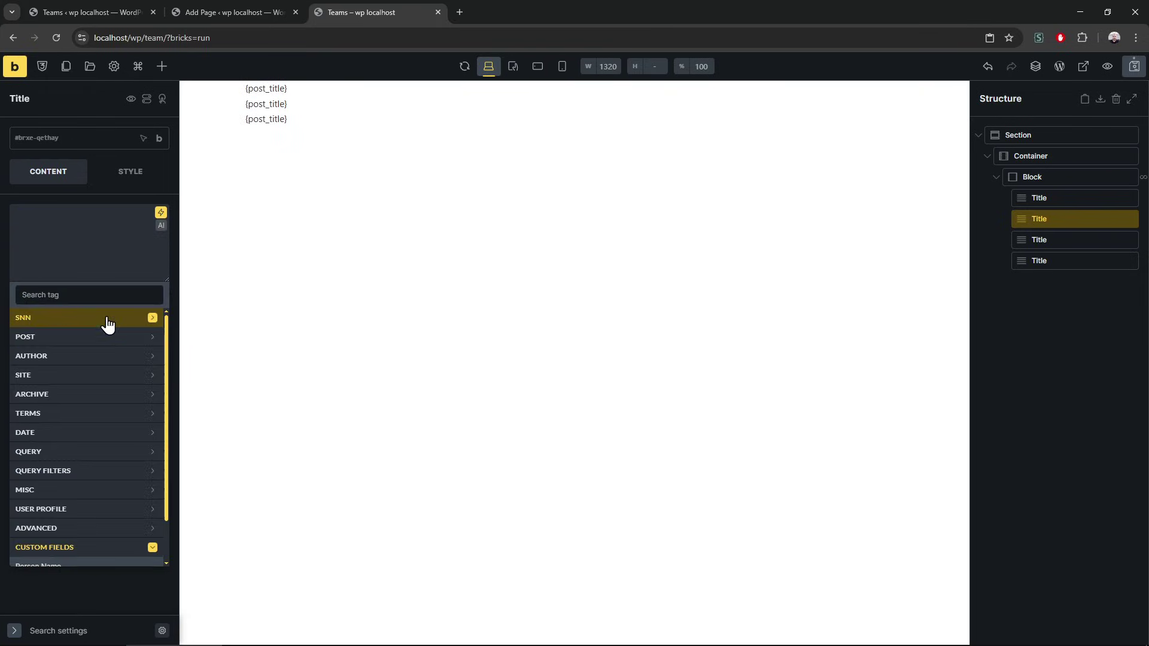
{"action": "scroll", "coordinate": [82, 521], "scroll_direction": "down", "scroll_amount": 2}
{"action": "left_click", "coordinate": [82, 516]}
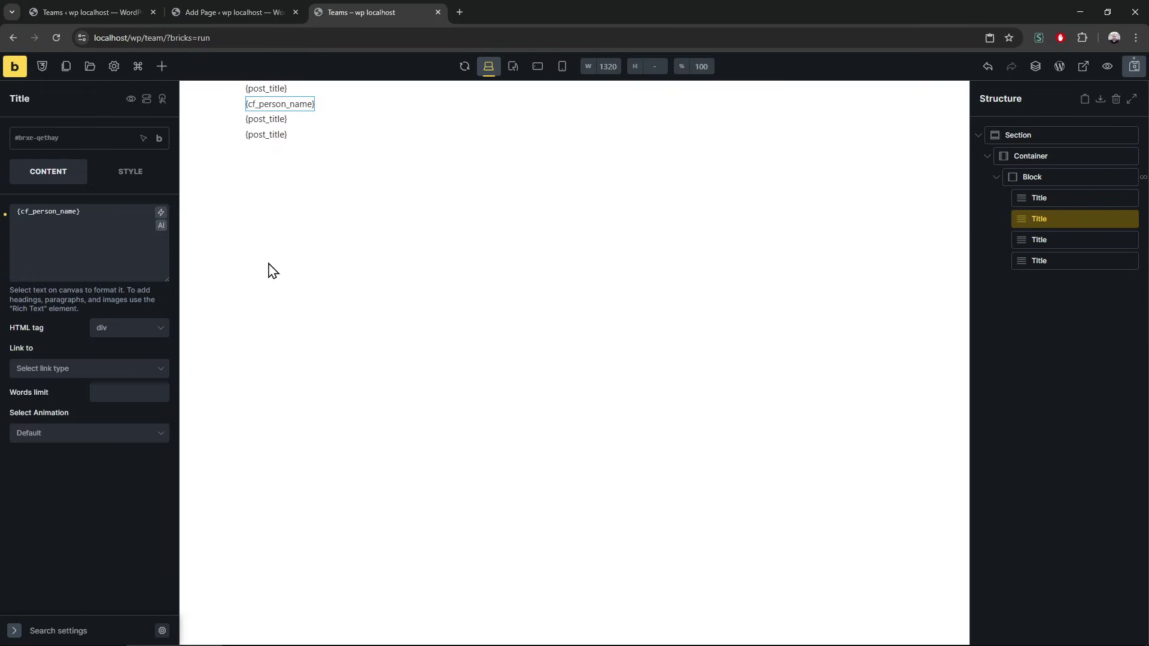
Step: Replace the third Title element's text with the Person Phone dynamic tag {cf_person_phone}
{"action": "left_click", "coordinate": [1065, 239]}
{"action": "left_click", "coordinate": [51, 242]}
{"action": "key", "text": "ctrl+a"}
{"action": "key", "text": "BackSpace"}
{"action": "left_click", "coordinate": [161, 213]}
{"action": "scroll", "coordinate": [90, 501], "scroll_direction": "down", "scroll_amount": 1}
{"action": "left_click", "coordinate": [76, 540]}
Step: Replace the fourth Title element's text with the Person Instagram dynamic tag {cf_person_instagram}
{"action": "left_click", "coordinate": [1059, 261]}
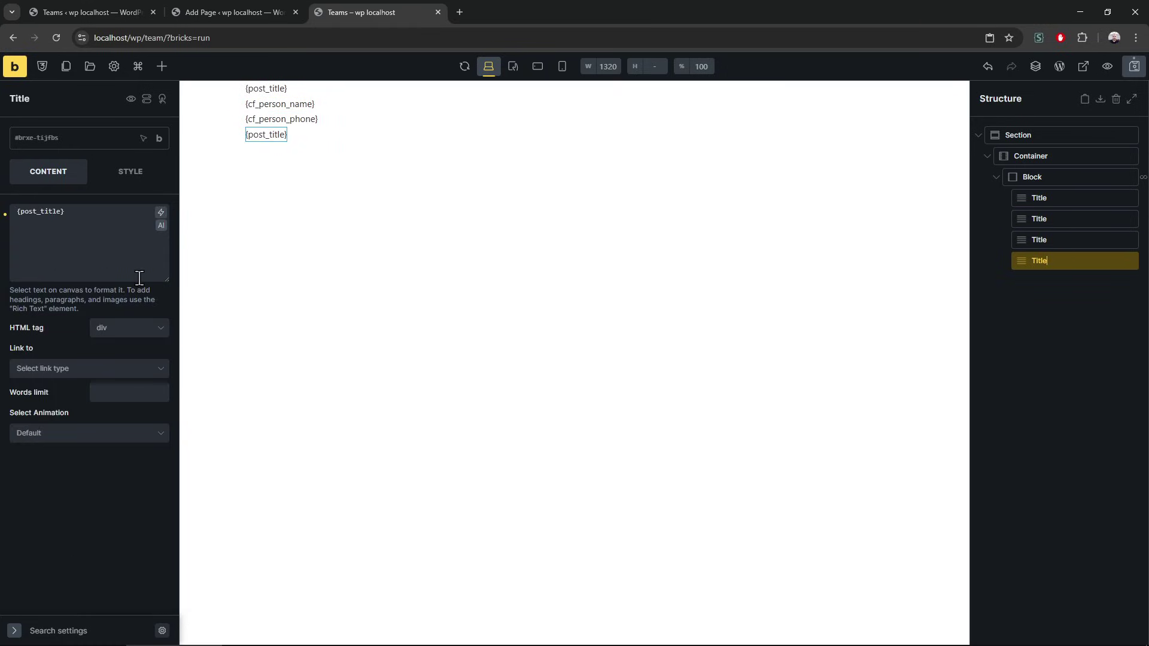
{"action": "left_click", "coordinate": [118, 229]}
{"action": "key", "text": "ctrl+a"}
{"action": "key", "text": "BackSpace"}
{"action": "left_click", "coordinate": [161, 212]}
{"action": "scroll", "coordinate": [103, 462], "scroll_direction": "down", "scroll_amount": 1}
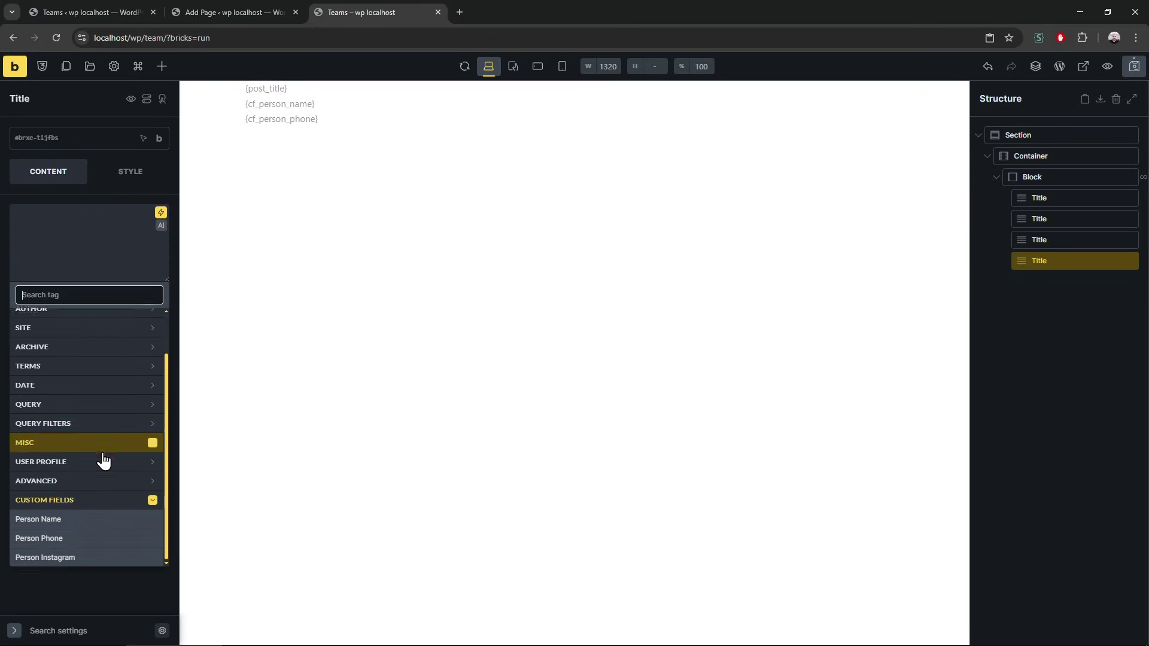
{"action": "left_click", "coordinate": [70, 557]}
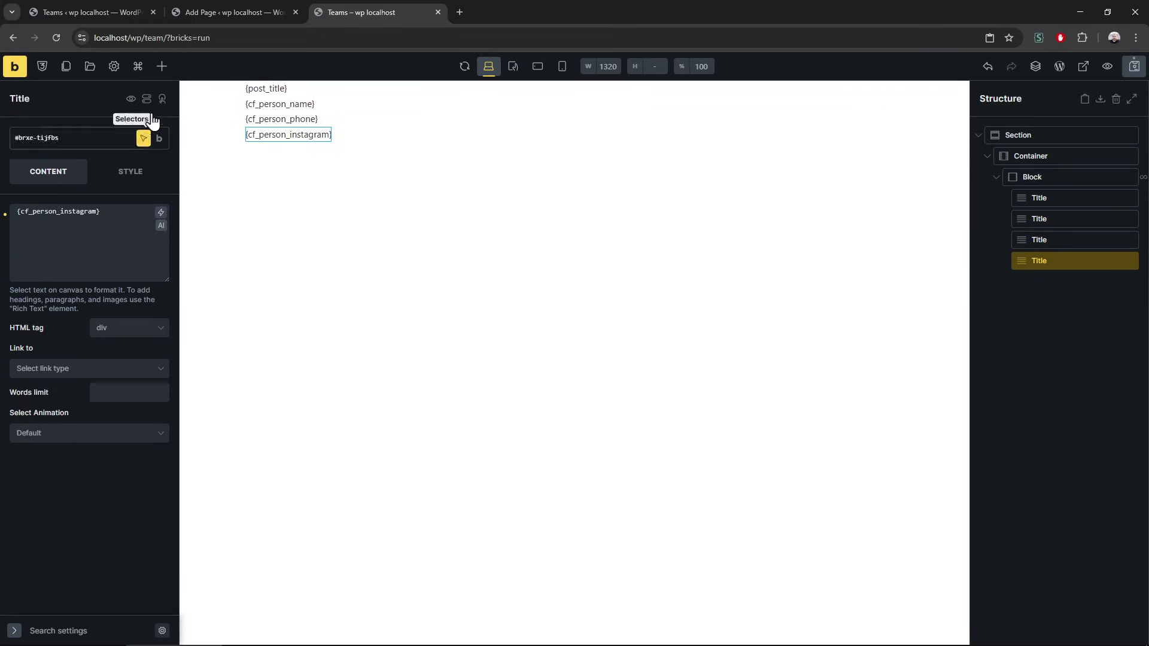
Step: Add an Icon List element below the last Title in the Block
{"action": "left_click", "coordinate": [162, 67]}
{"action": "type", "text": "icon"}
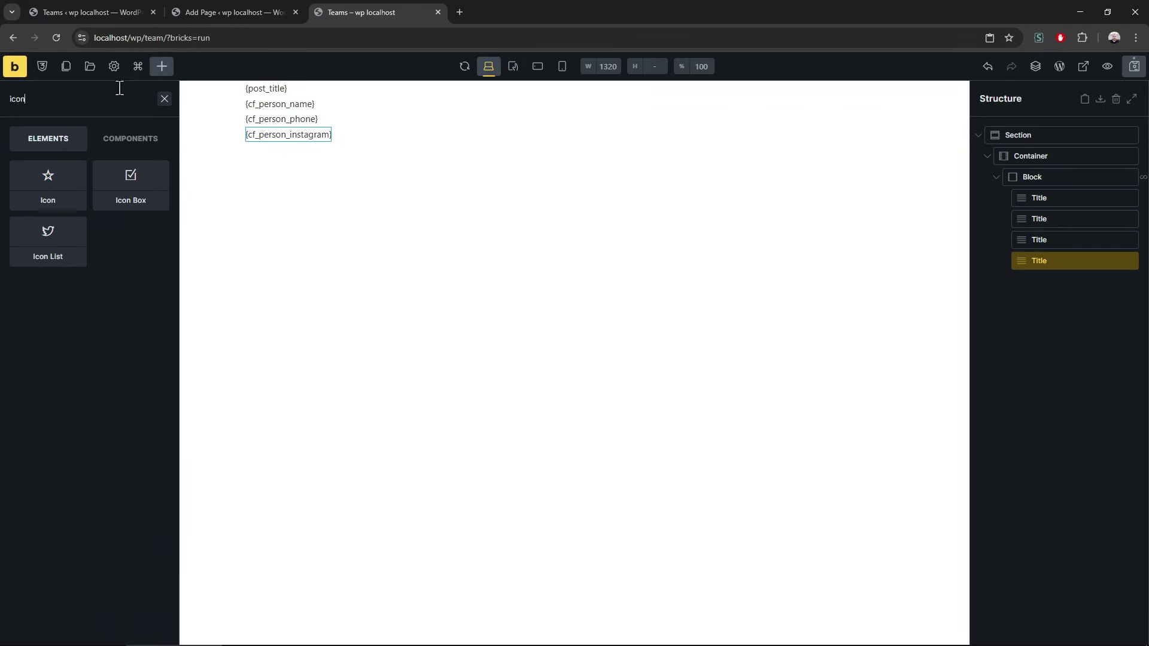
{"action": "left_click_drag", "start_coordinate": [69, 257], "coordinate": [1104, 301]}
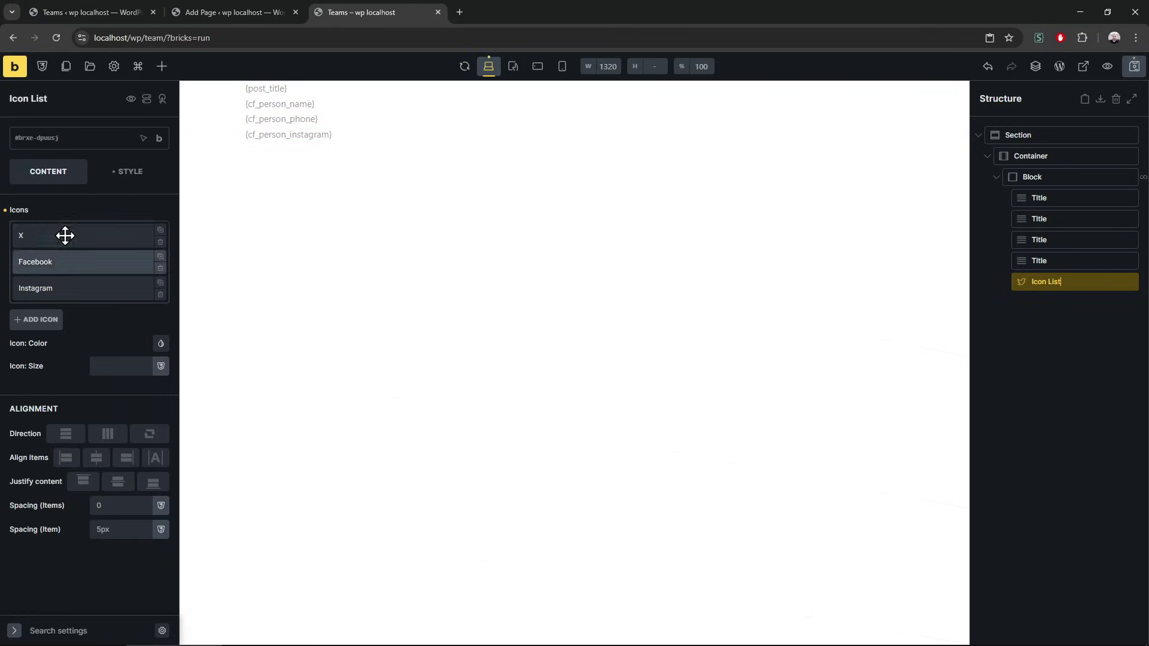
Step: Change the X item's icon in the Icon List to the Fontawesome Solid phone icon
{"action": "left_click_drag", "start_coordinate": [102, 278], "coordinate": [102, 227]}
{"action": "left_click", "coordinate": [103, 226]}
{"action": "left_click", "coordinate": [147, 262]}
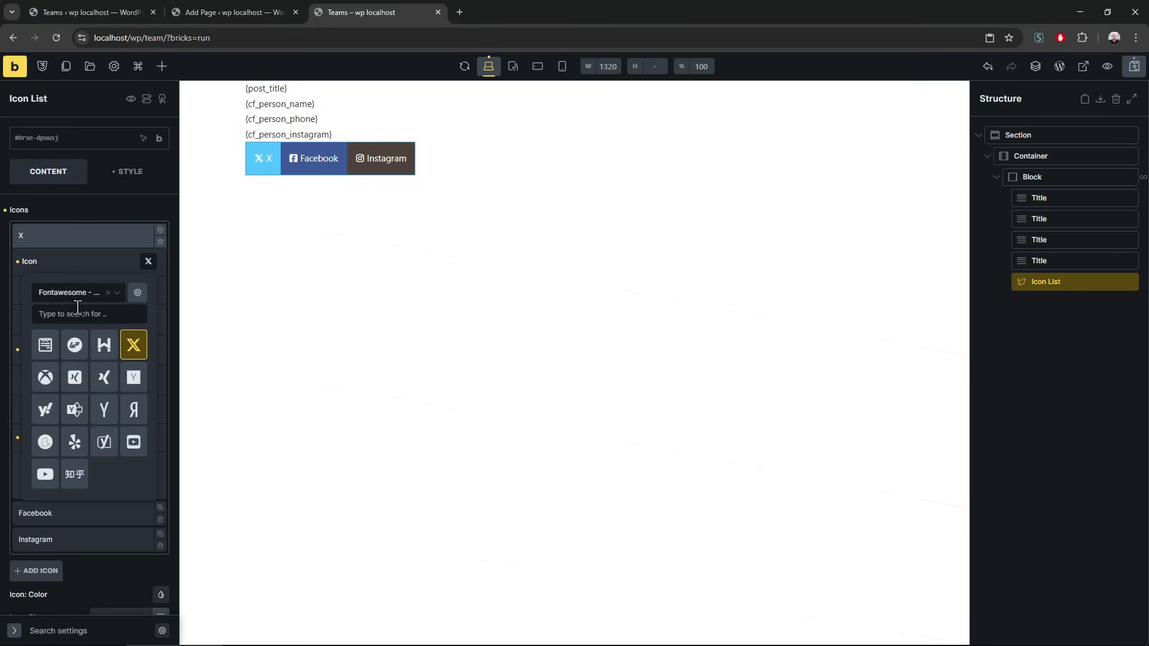
{"action": "left_click", "coordinate": [80, 294]}
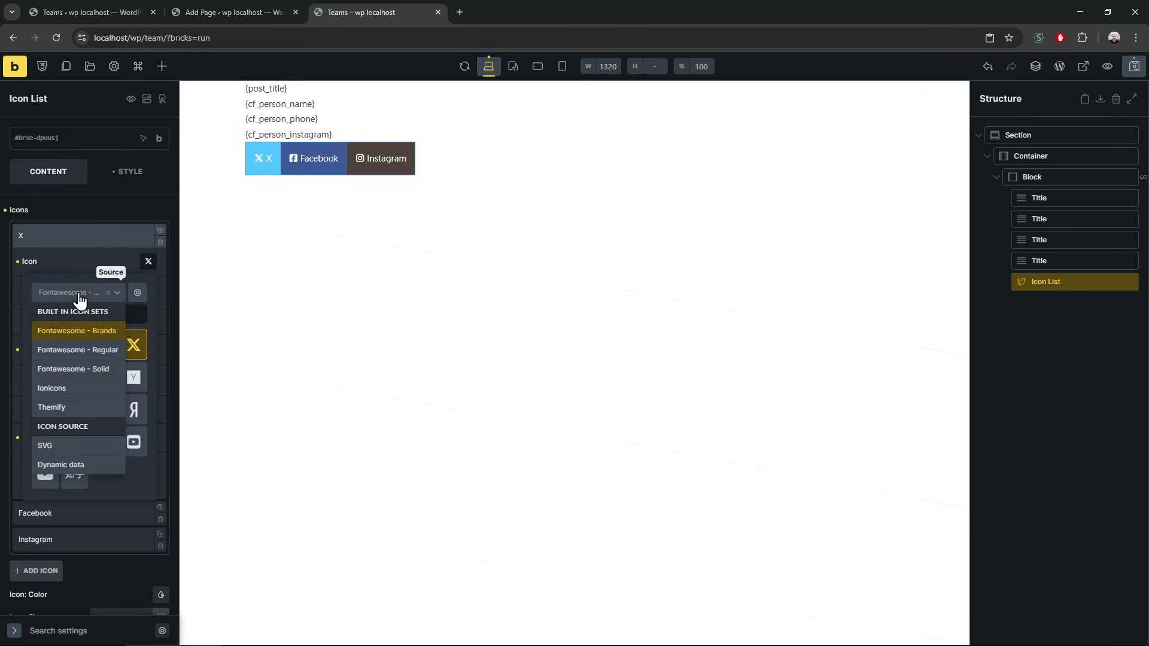
{"action": "left_click", "coordinate": [84, 369]}
{"action": "left_click", "coordinate": [81, 320]}
{"action": "type", "text": "phon"}
{"action": "left_click", "coordinate": [104, 409]}
{"action": "left_click", "coordinate": [83, 240]}
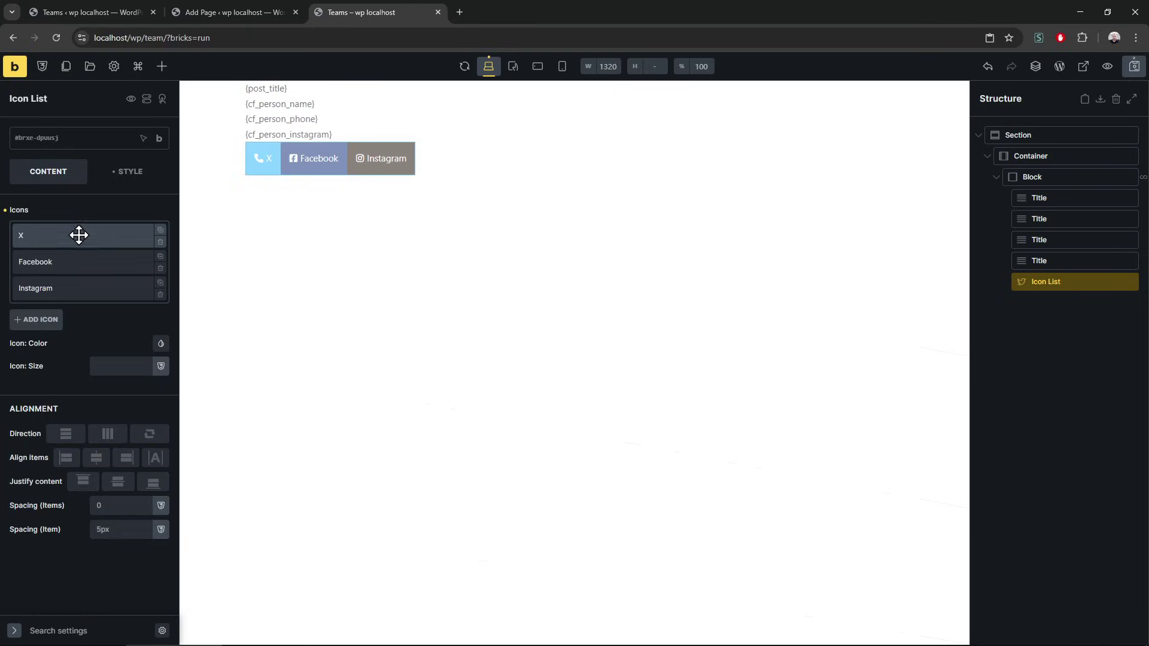
Step: Move the Facebook item to the first place in the Icon List and give it the Fontawesome Solid tag icon
{"action": "left_click_drag", "start_coordinate": [80, 262], "coordinate": [79, 239]}
{"action": "left_click", "coordinate": [90, 240]}
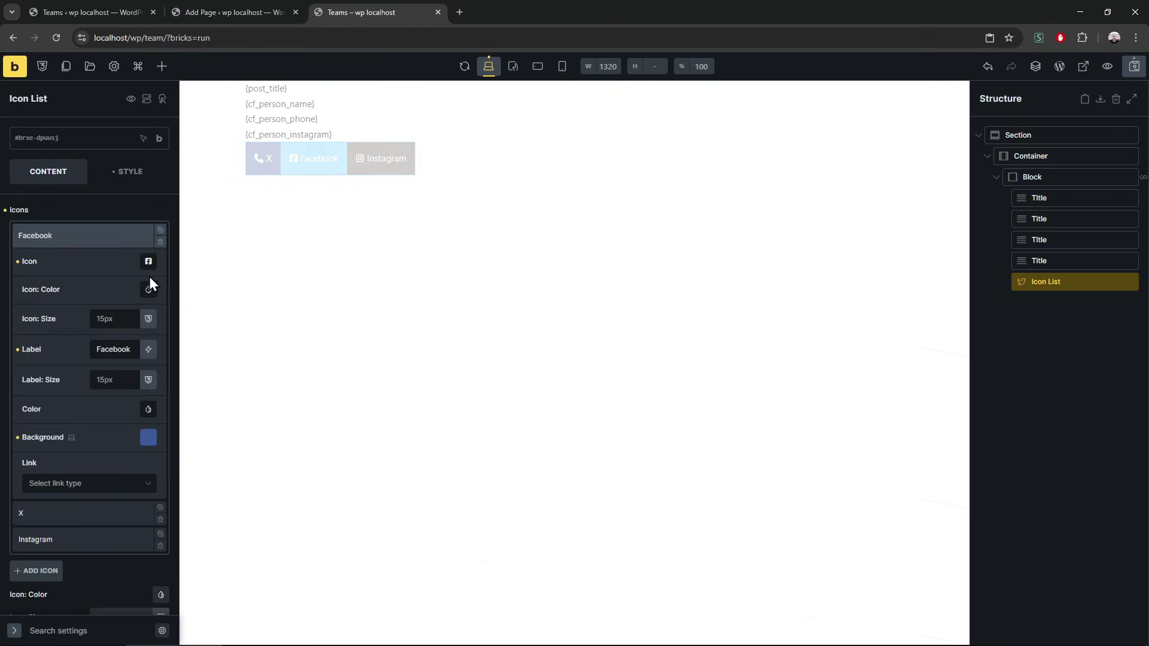
{"action": "left_click", "coordinate": [148, 264]}
{"action": "left_click", "coordinate": [75, 294]}
{"action": "left_click", "coordinate": [93, 369]}
{"action": "left_click", "coordinate": [89, 314]}
{"action": "type", "text": "ag"}
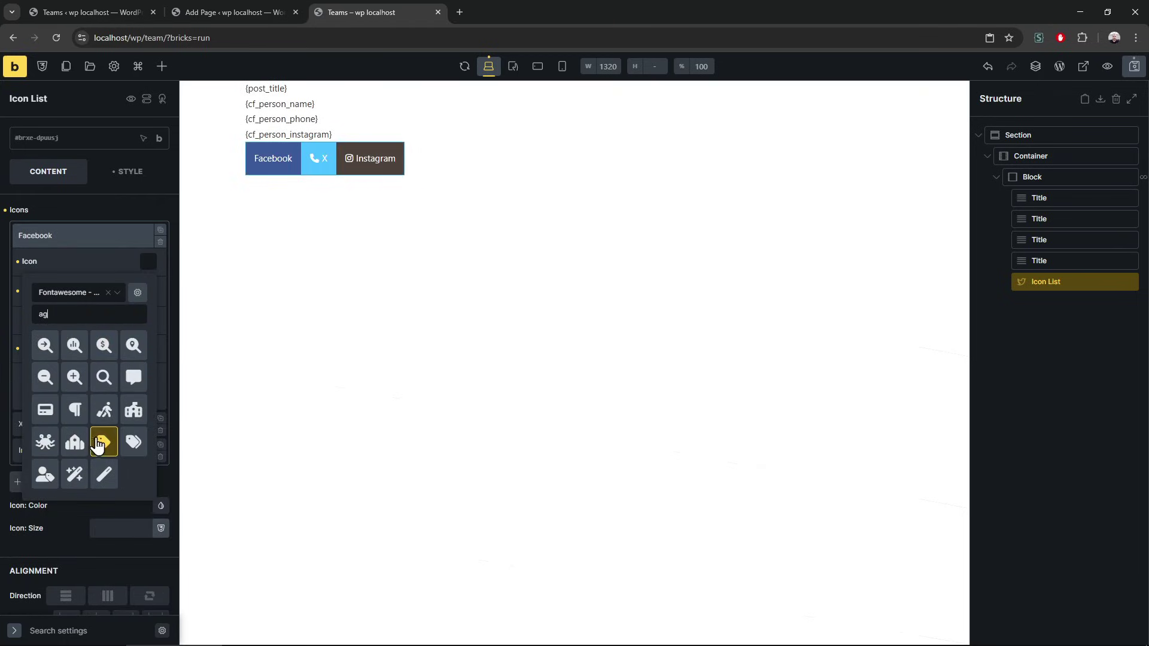
{"action": "left_click", "coordinate": [103, 443]}
{"action": "left_click", "coordinate": [85, 243]}
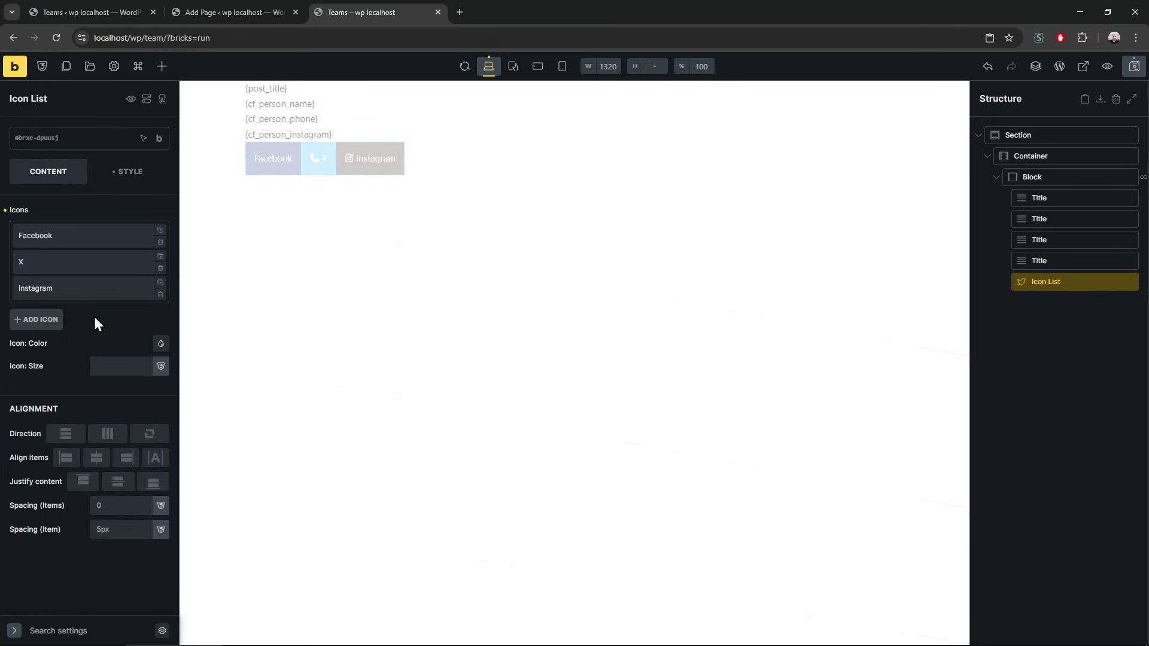
Step: Replace the Facebook item's label with the Person Name dynamic tag {cf_person_name}
{"action": "left_click", "coordinate": [74, 240]}
{"action": "double_click", "coordinate": [114, 349]}
{"action": "key", "text": "BackSpace"}
{"action": "left_click", "coordinate": [85, 236]}
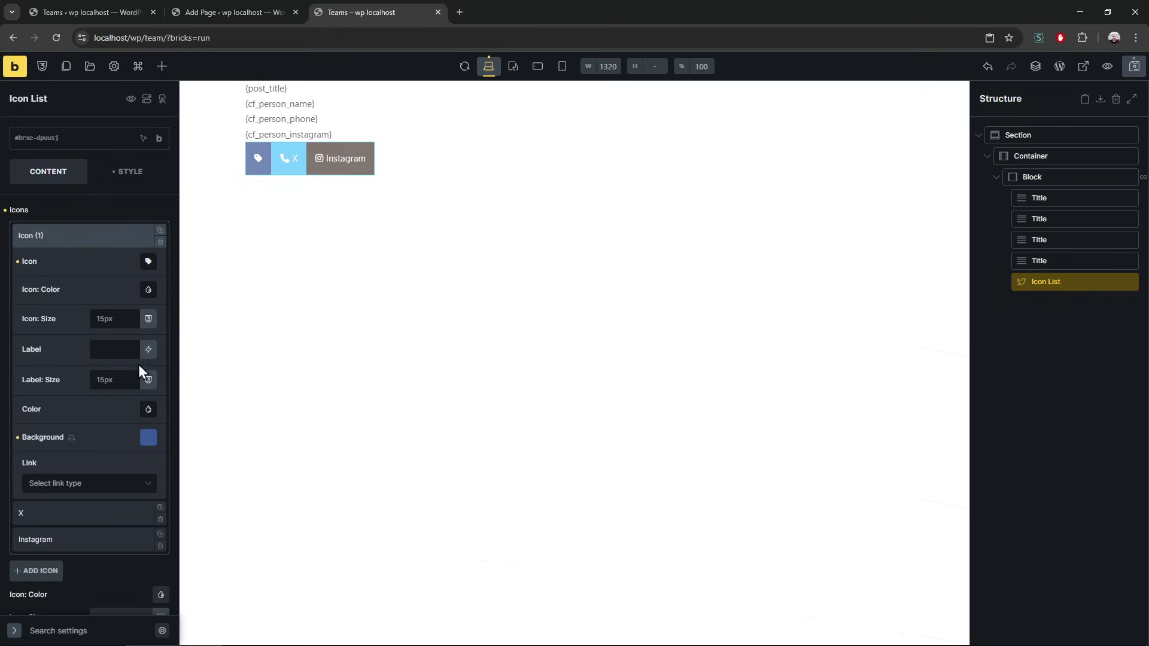
{"action": "left_click", "coordinate": [148, 349]}
{"action": "left_click", "coordinate": [89, 580]}
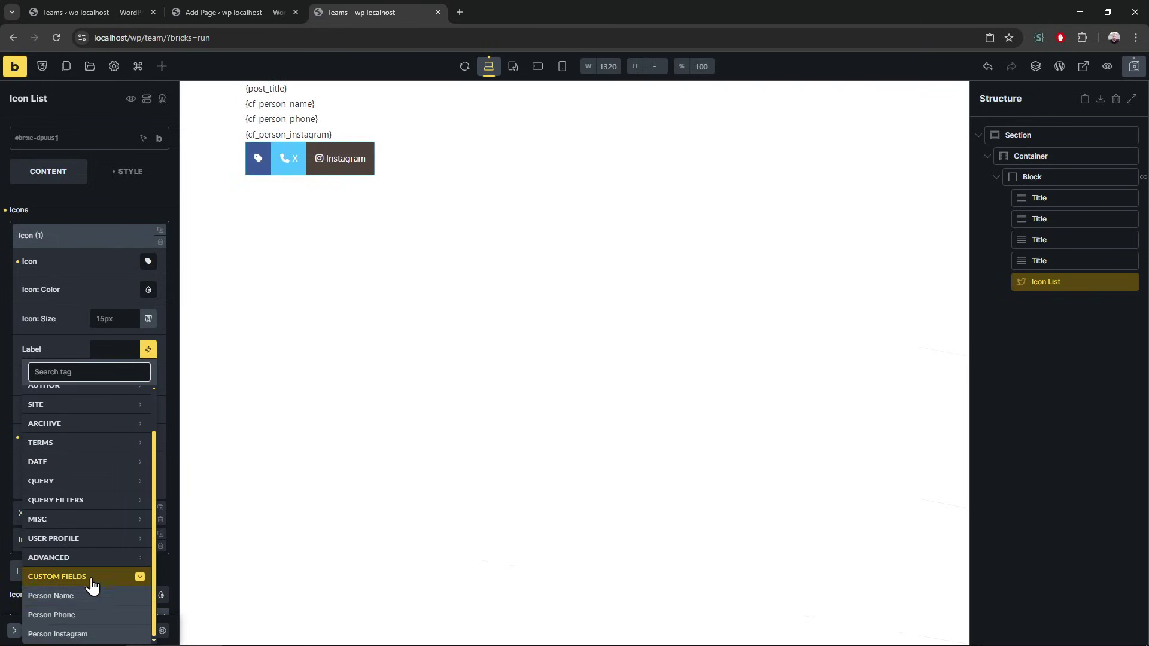
{"action": "left_click", "coordinate": [90, 597]}
Step: Replace the X item's label with the Person Phone dynamic tag {cf_person_phone}
{"action": "left_click", "coordinate": [79, 264]}
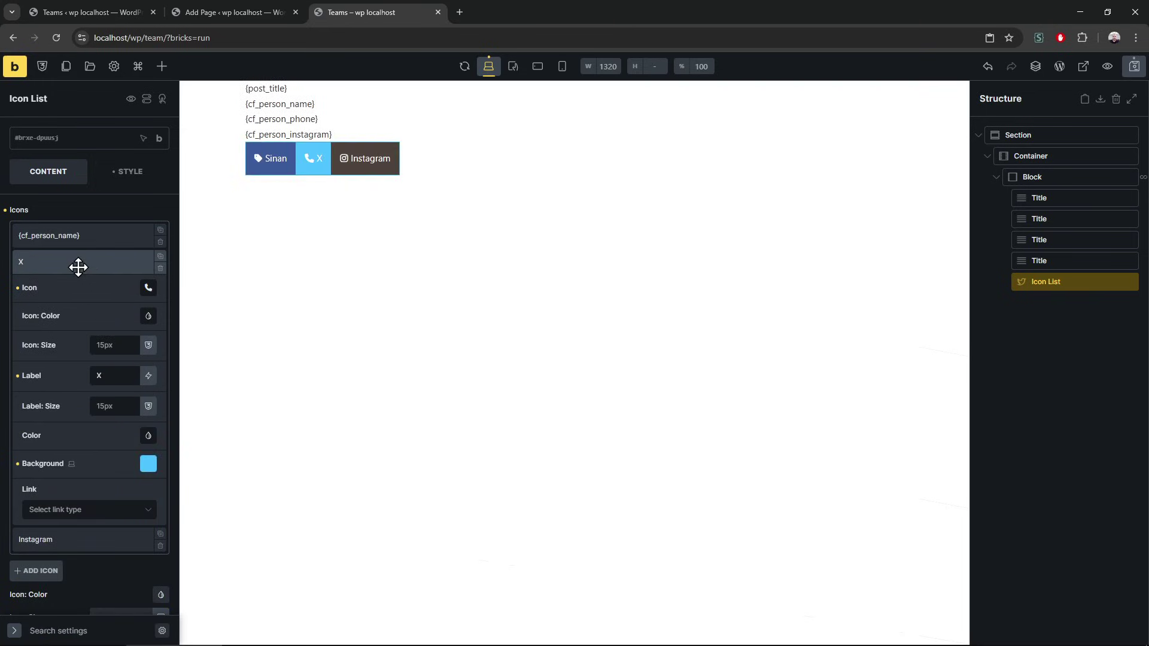
{"action": "key", "text": "BackSpace"}
{"action": "left_click", "coordinate": [149, 376]}
{"action": "scroll", "coordinate": [89, 551], "scroll_direction": "down", "scroll_amount": 3}
{"action": "scroll", "coordinate": [106, 628], "scroll_direction": "down", "scroll_amount": 1}
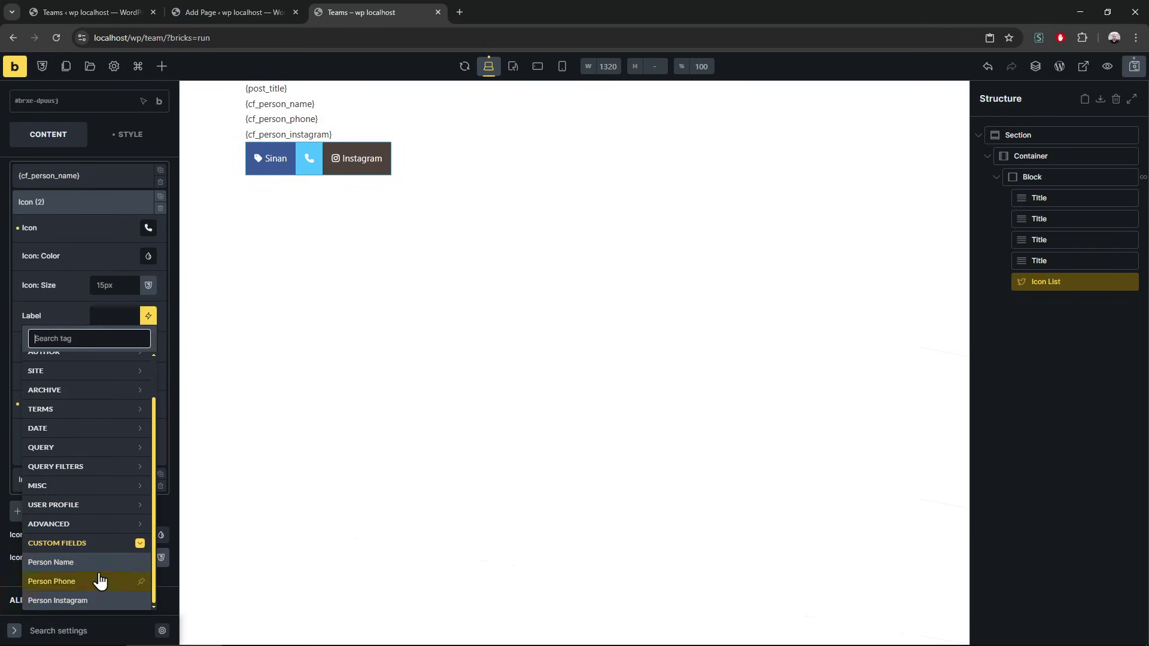
{"action": "left_click", "coordinate": [96, 590]}
{"action": "left_click", "coordinate": [84, 200]}
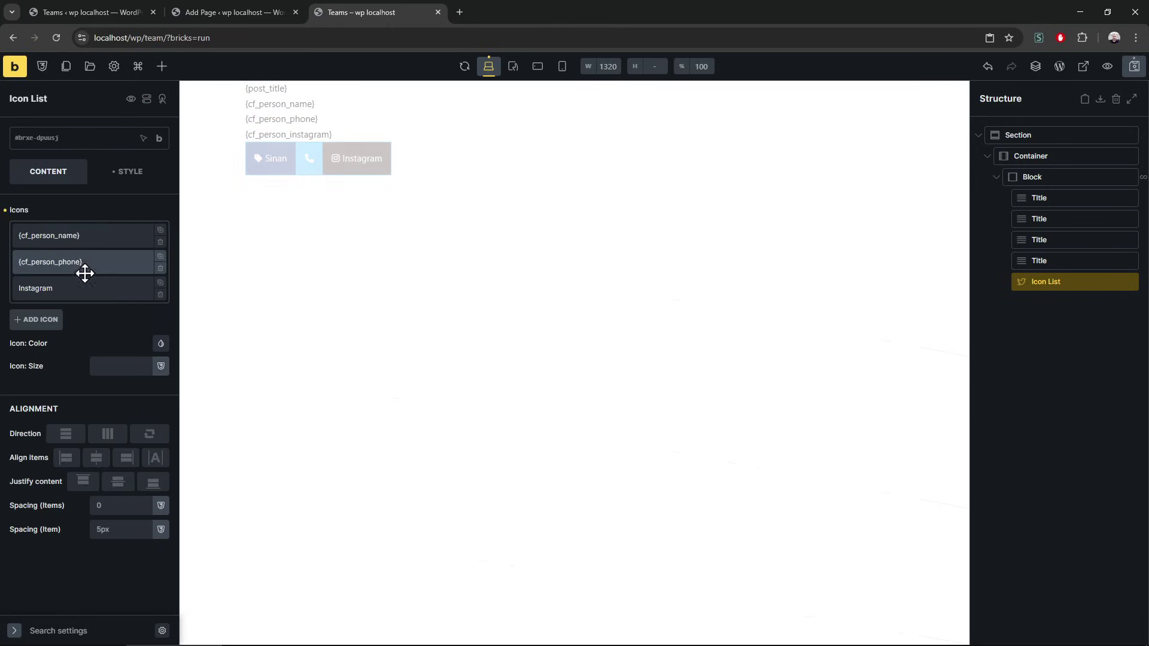
Step: Replace the Instagram item's label with the Person Instagram dynamic tag
{"action": "left_click", "coordinate": [82, 294]}
{"action": "left_click", "coordinate": [81, 293]}
{"action": "left_click", "coordinate": [90, 290]}
{"action": "double_click", "coordinate": [125, 402]}
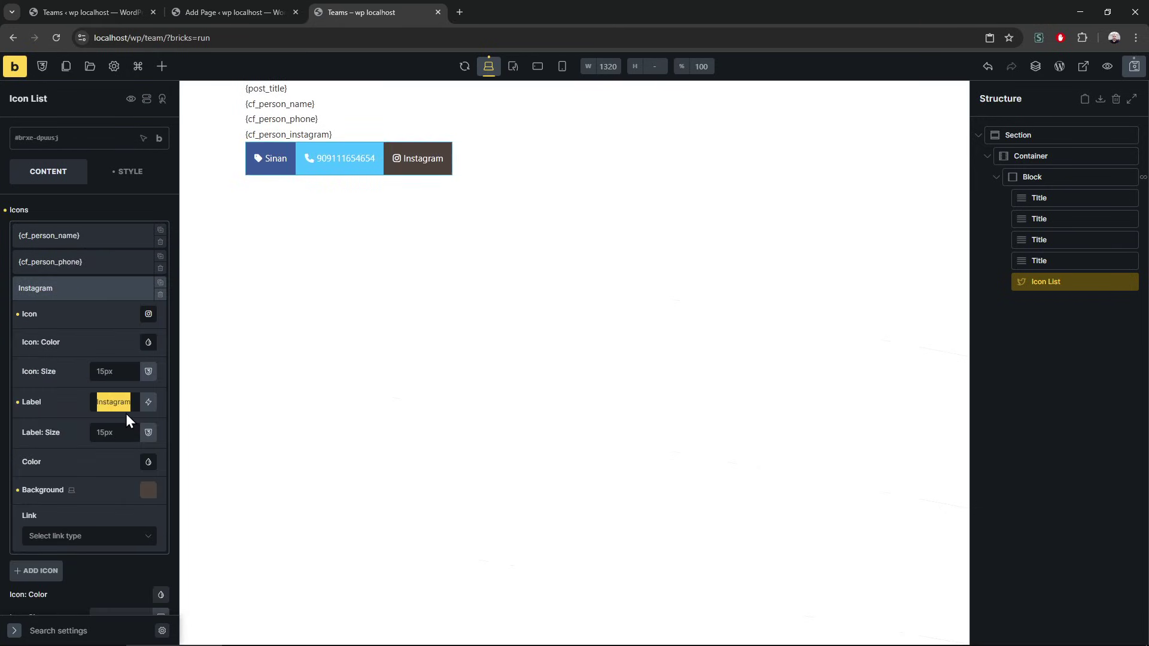
{"action": "key", "text": "BackSpace"}
{"action": "left_click", "coordinate": [149, 401]}
{"action": "scroll", "coordinate": [110, 520], "scroll_direction": "down", "scroll_amount": 5}
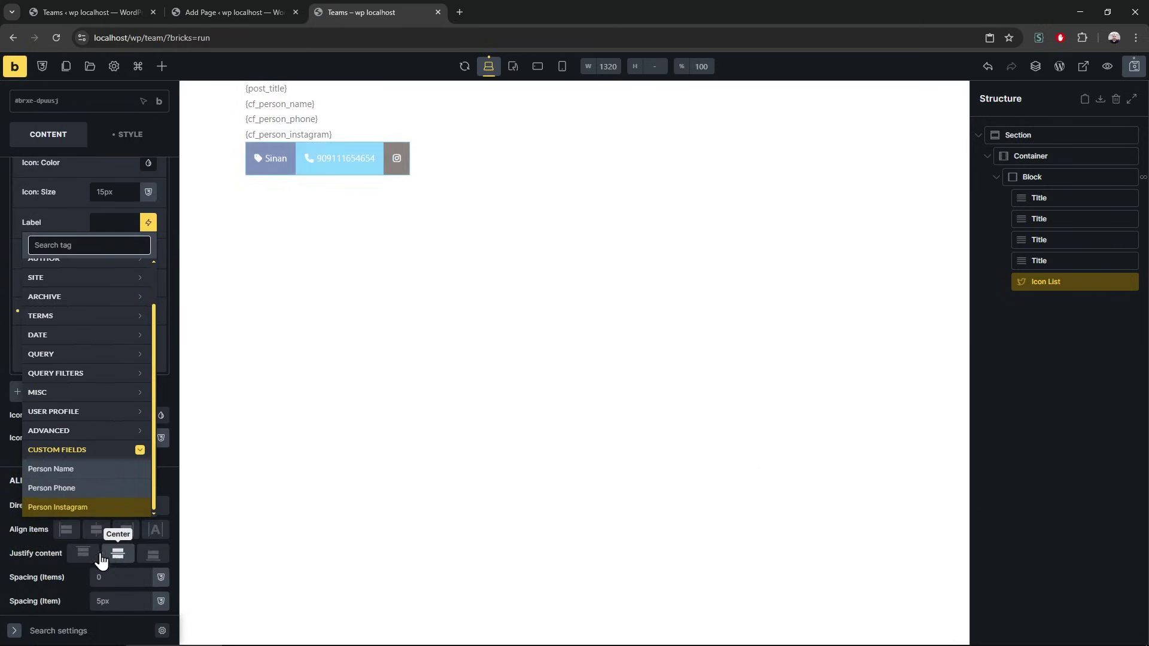
{"action": "left_click", "coordinate": [99, 516]}
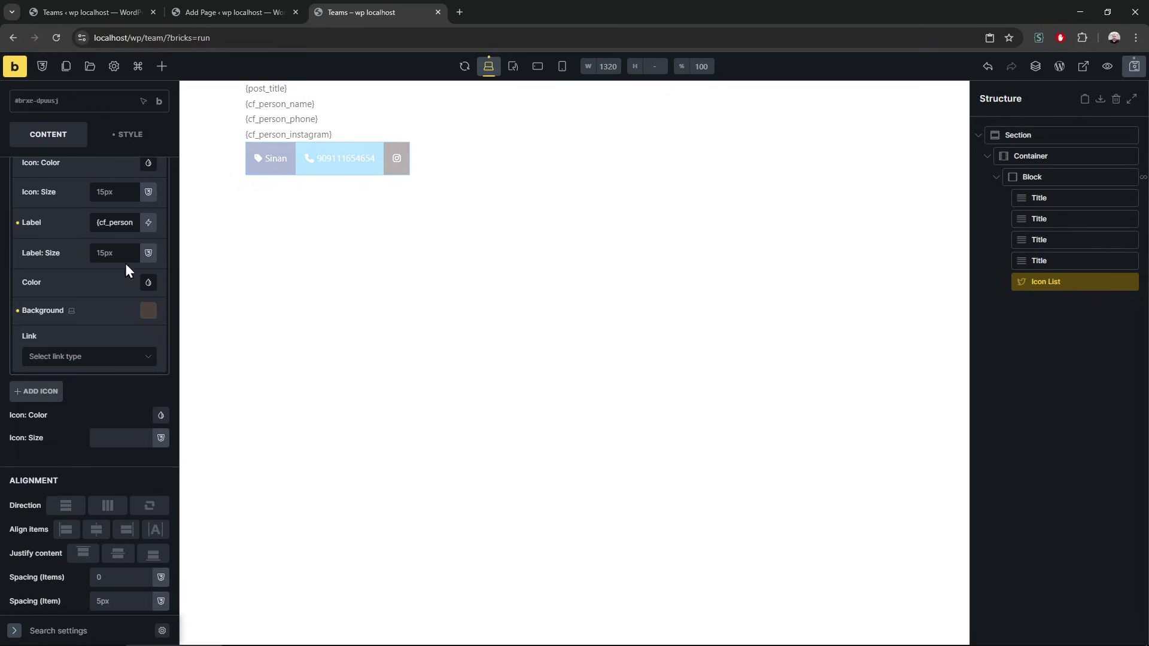
Step: Set the Instagram item's label to the Person Name dynamic tag
{"action": "left_click", "coordinate": [114, 222]}
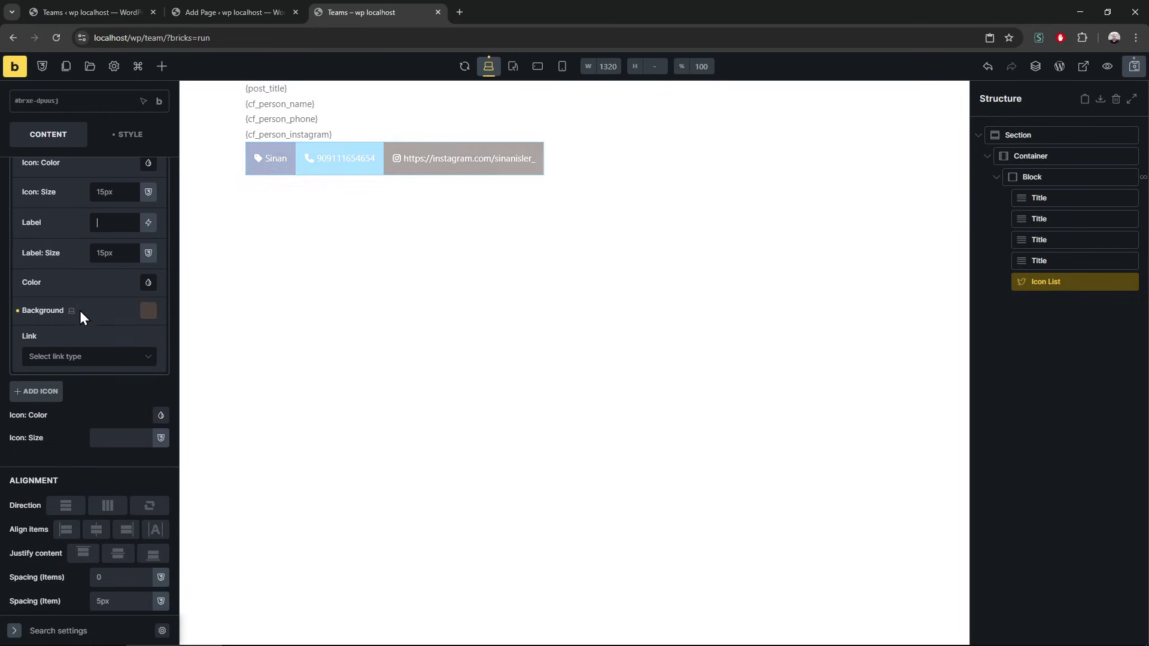
{"action": "key", "text": "BackSpace"}
{"action": "left_click", "coordinate": [148, 282]}
{"action": "left_click", "coordinate": [88, 480]}
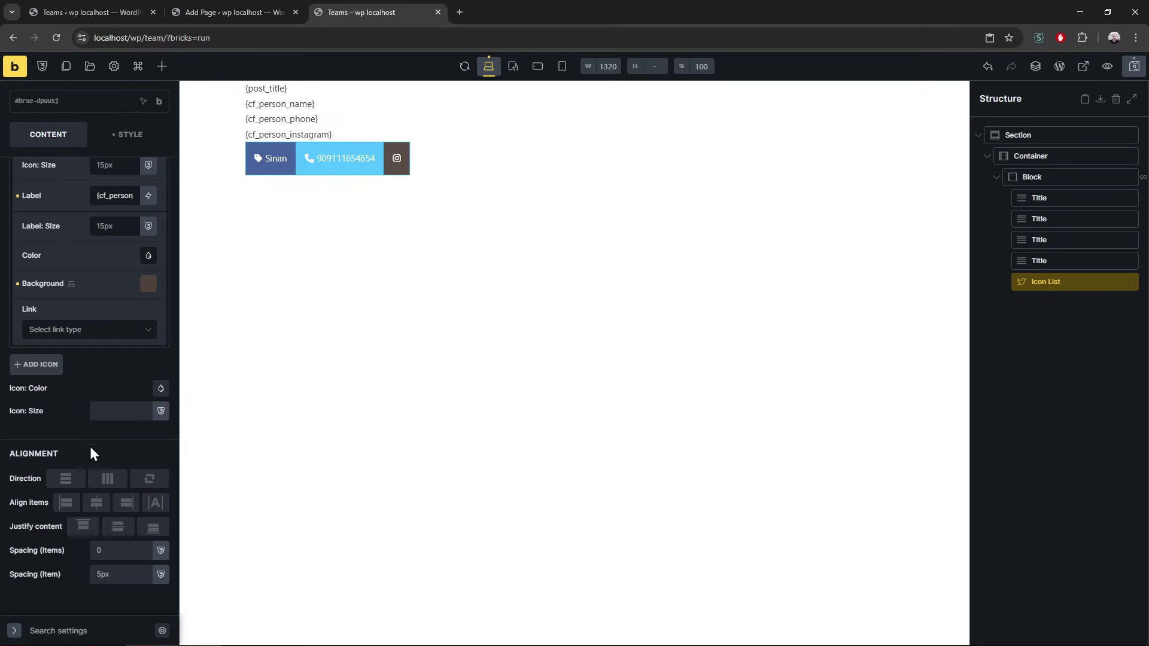
Step: Link the Instagram item to a custom URL that uses the dynamic tag {cf_person_instagram}
{"action": "left_click", "coordinate": [96, 395]}
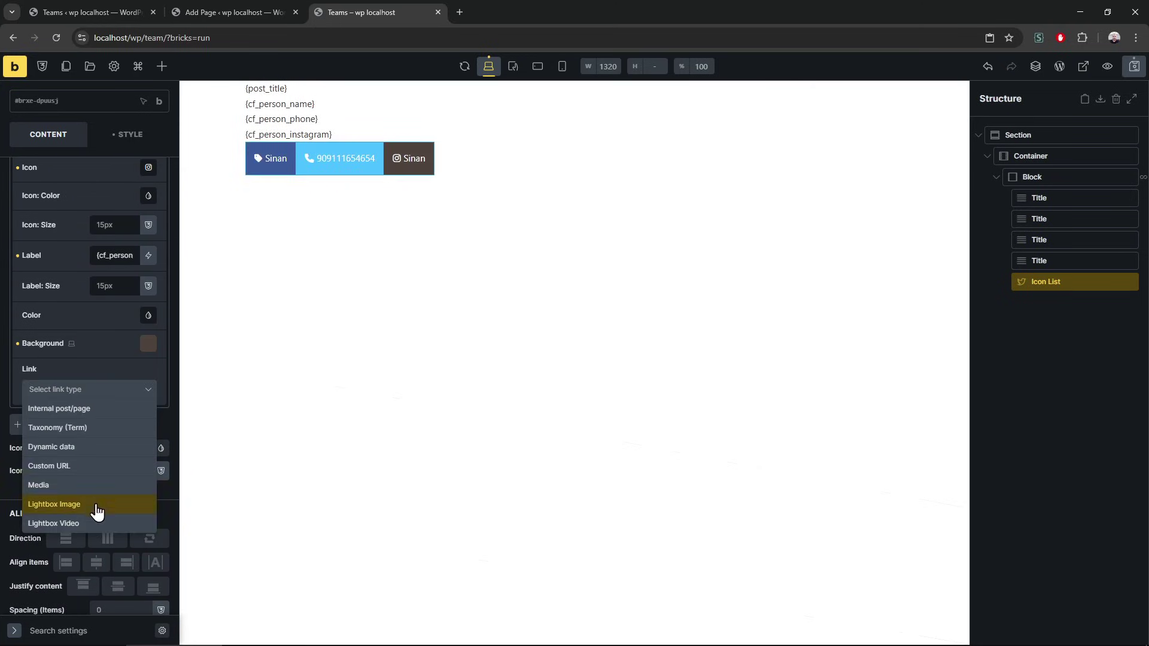
{"action": "left_click", "coordinate": [76, 466]}
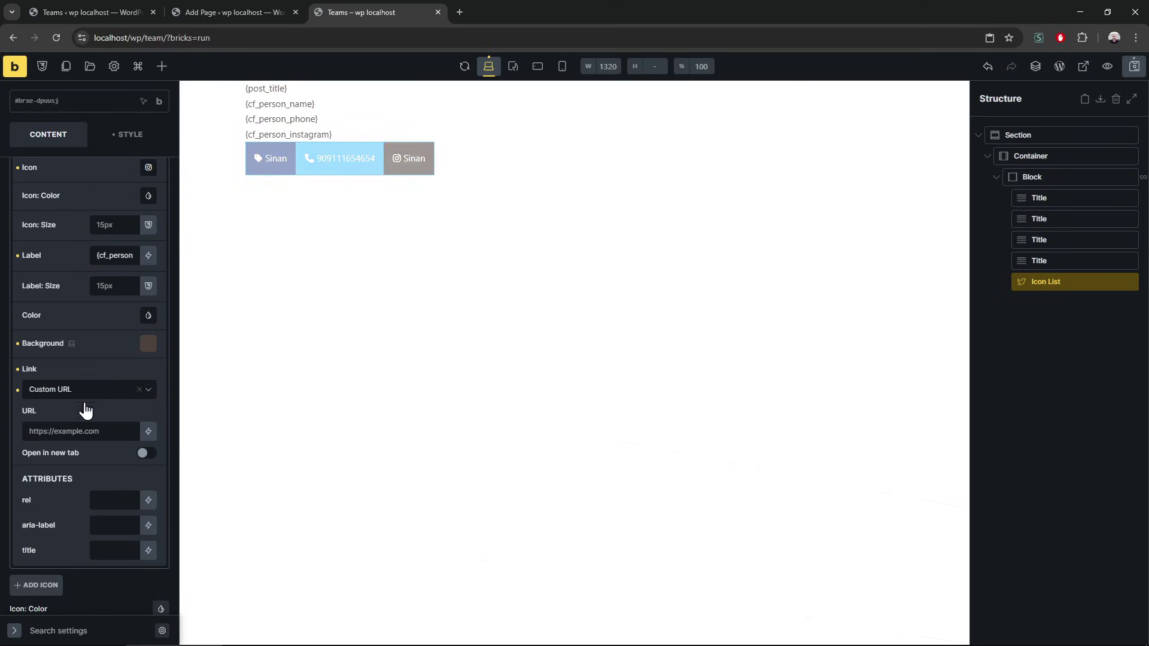
{"action": "left_click", "coordinate": [148, 431]}
{"action": "scroll", "coordinate": [100, 554], "scroll_direction": "down", "scroll_amount": 2}
{"action": "scroll", "coordinate": [99, 560], "scroll_direction": "down", "scroll_amount": 3}
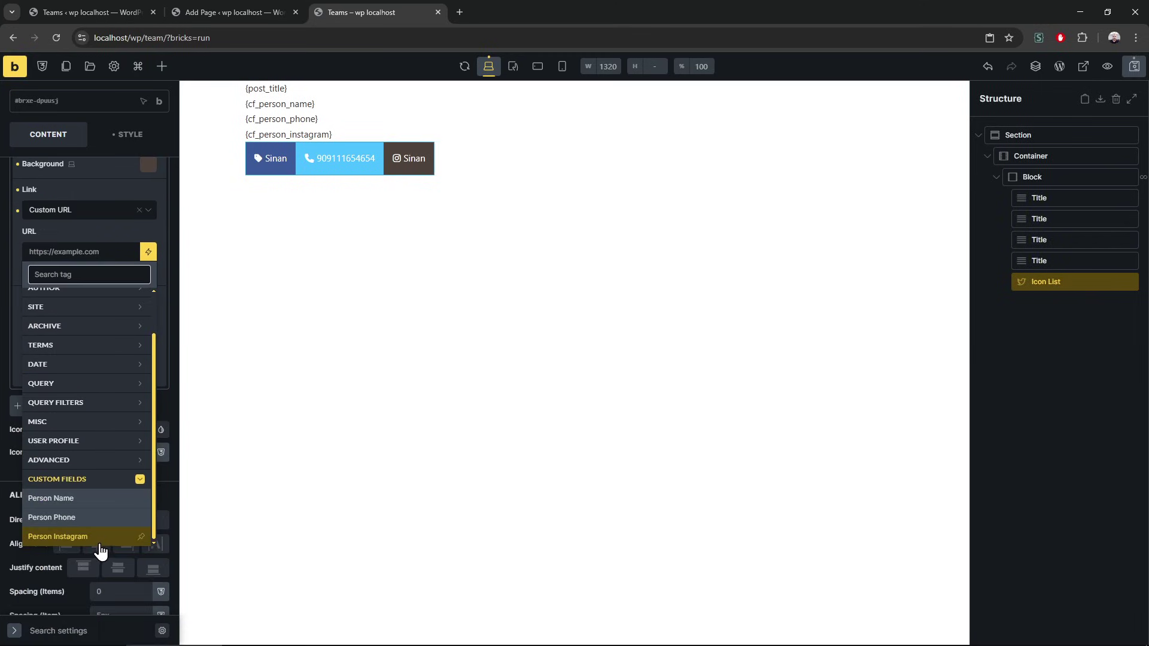
{"action": "left_click", "coordinate": [99, 537]}
{"action": "scroll", "coordinate": [69, 403], "scroll_direction": "up", "scroll_amount": 3}
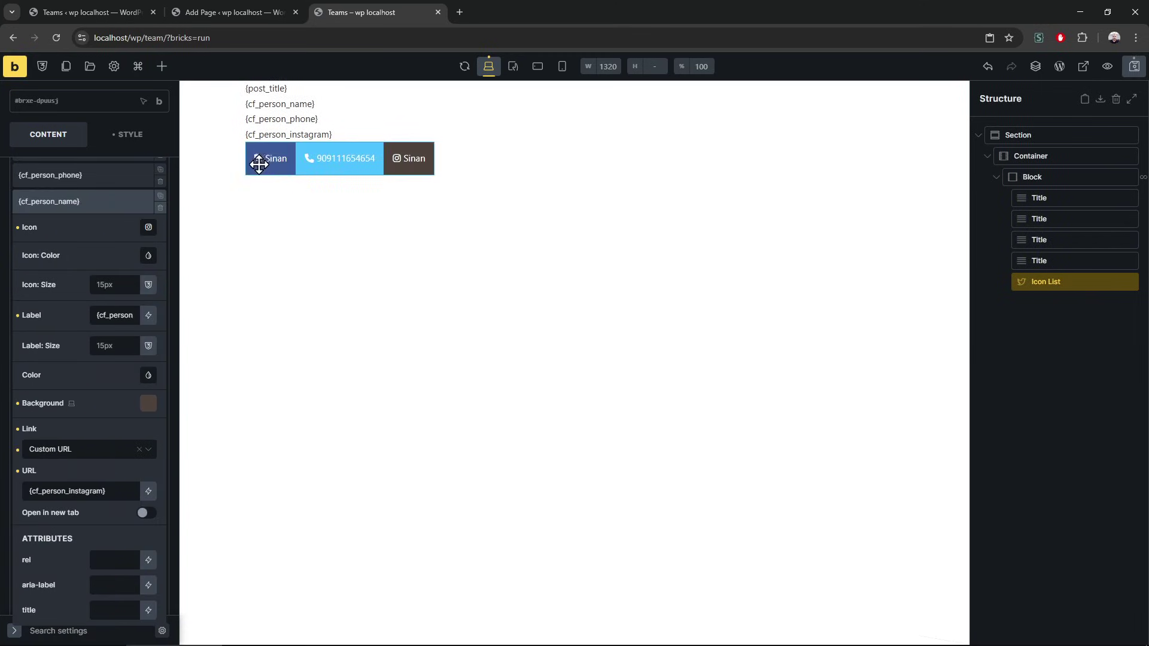
{"action": "left_click", "coordinate": [53, 202]}
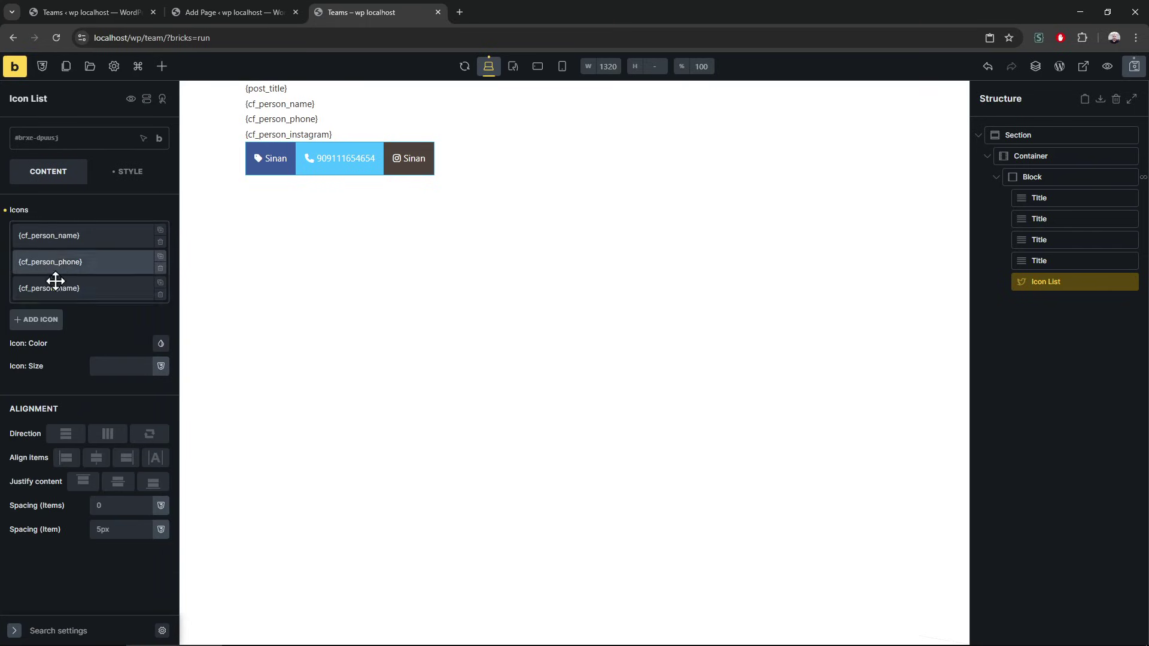
Step: Set the Icon List's direction to Vertical (column) and justify its content to the start
{"action": "left_click", "coordinate": [67, 434]}
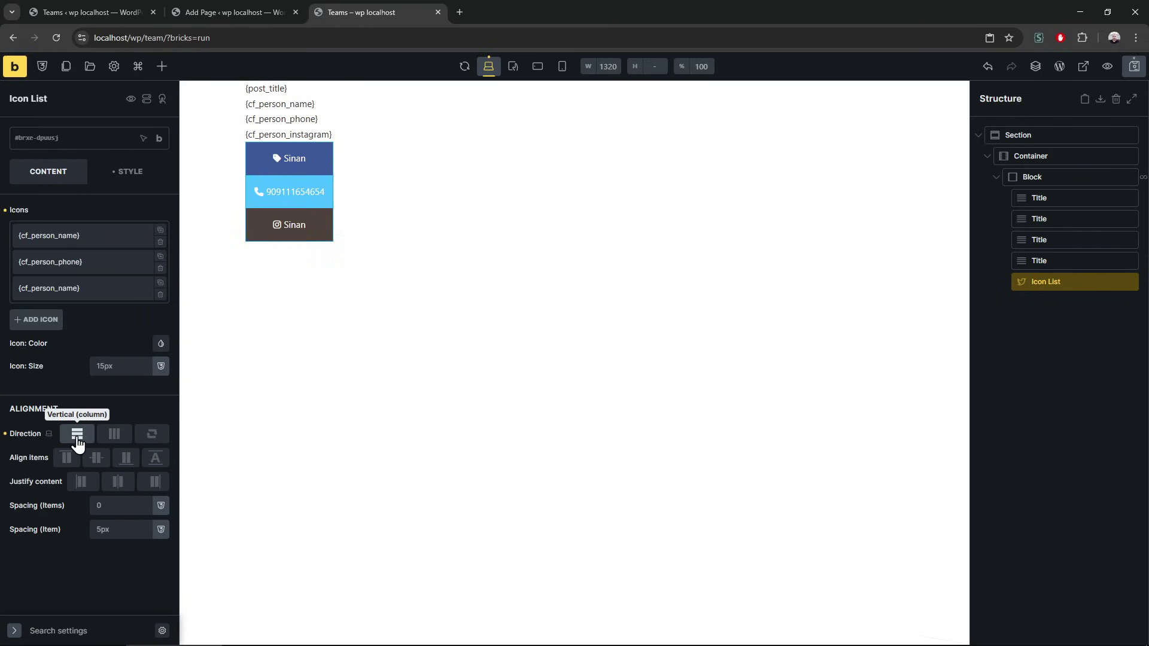
{"action": "left_click", "coordinate": [89, 484]}
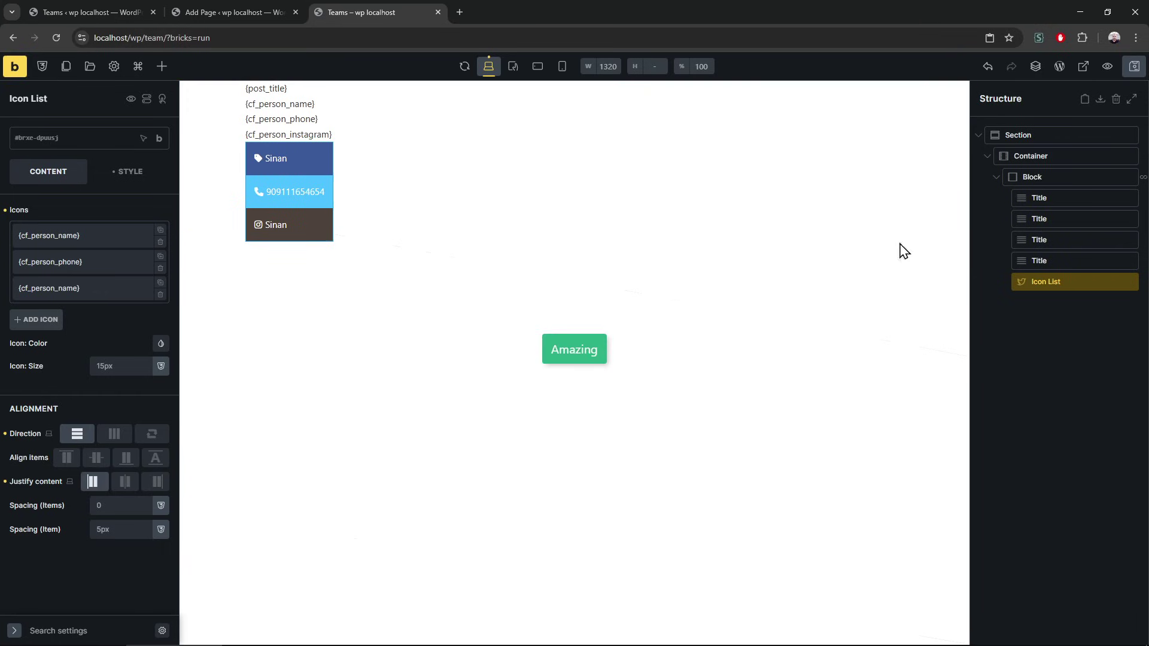
Step: Review the Block's query loop settings
{"action": "left_click", "coordinate": [1088, 177]}
{"action": "left_click", "coordinate": [161, 230]}
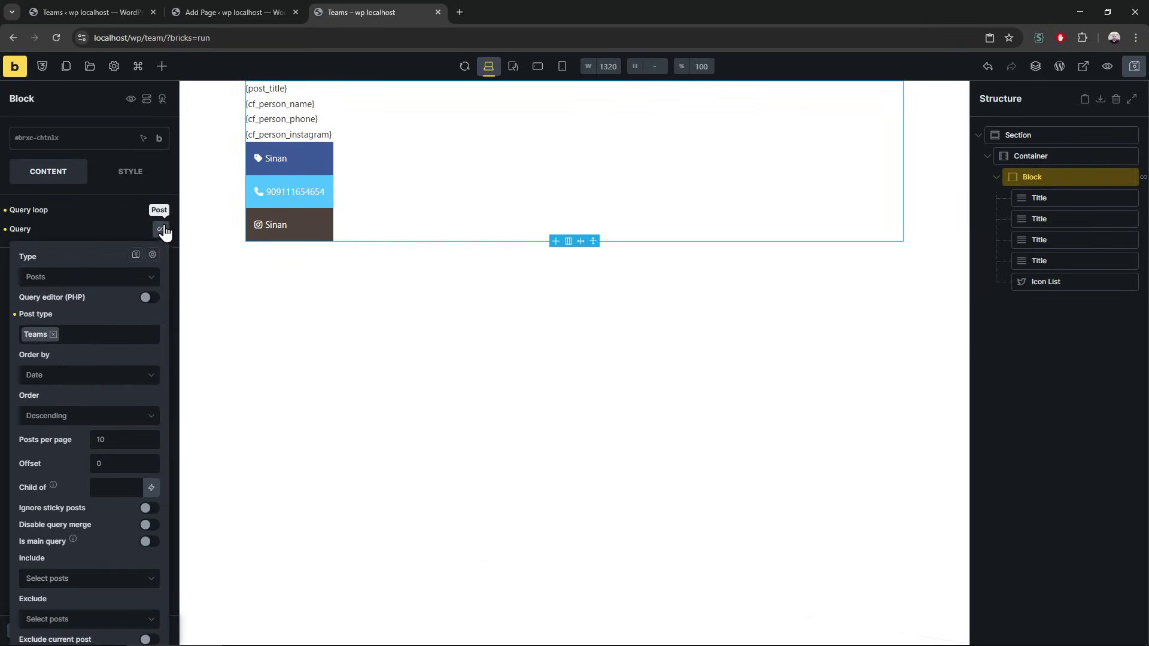
{"action": "left_click", "coordinate": [161, 230]}
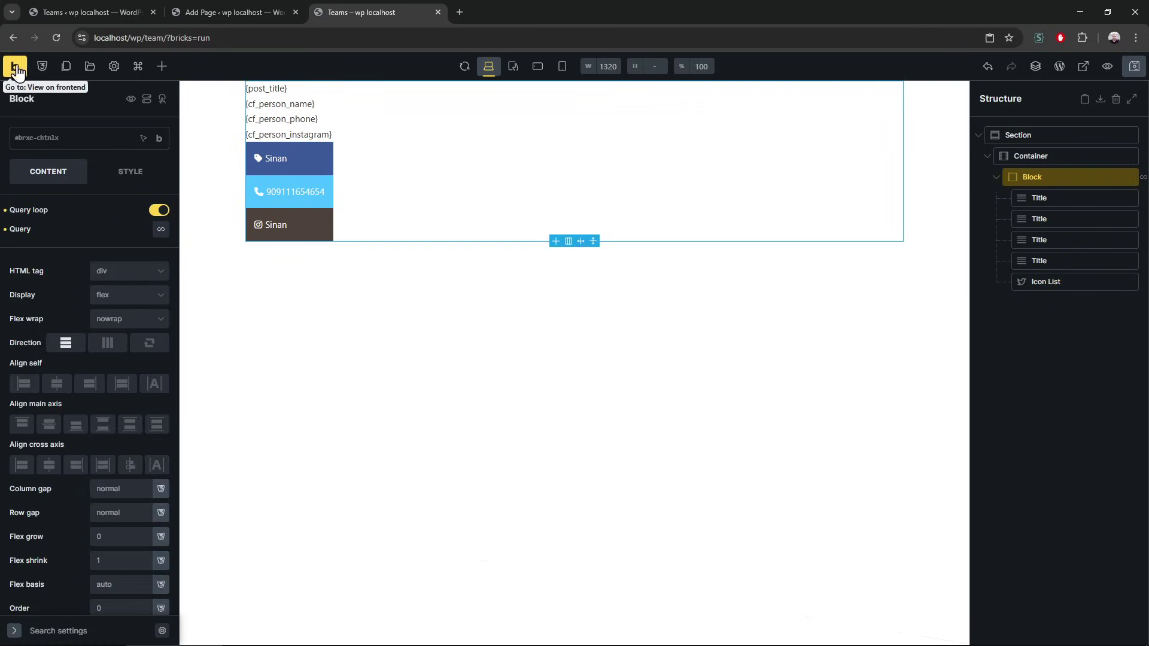
Step: Preview the Teams page on the frontend and check the looped titles and the Instagram item's link
{"action": "key", "text": "ctrl+shift+p"}
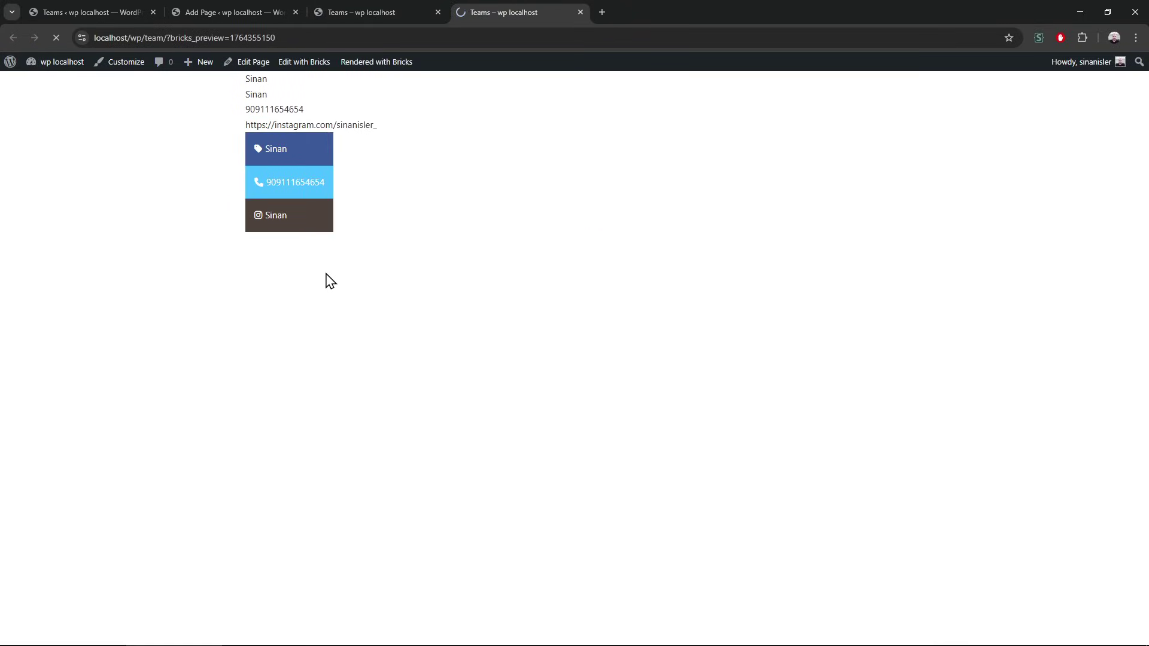
{"action": "left_click", "coordinate": [288, 220]}
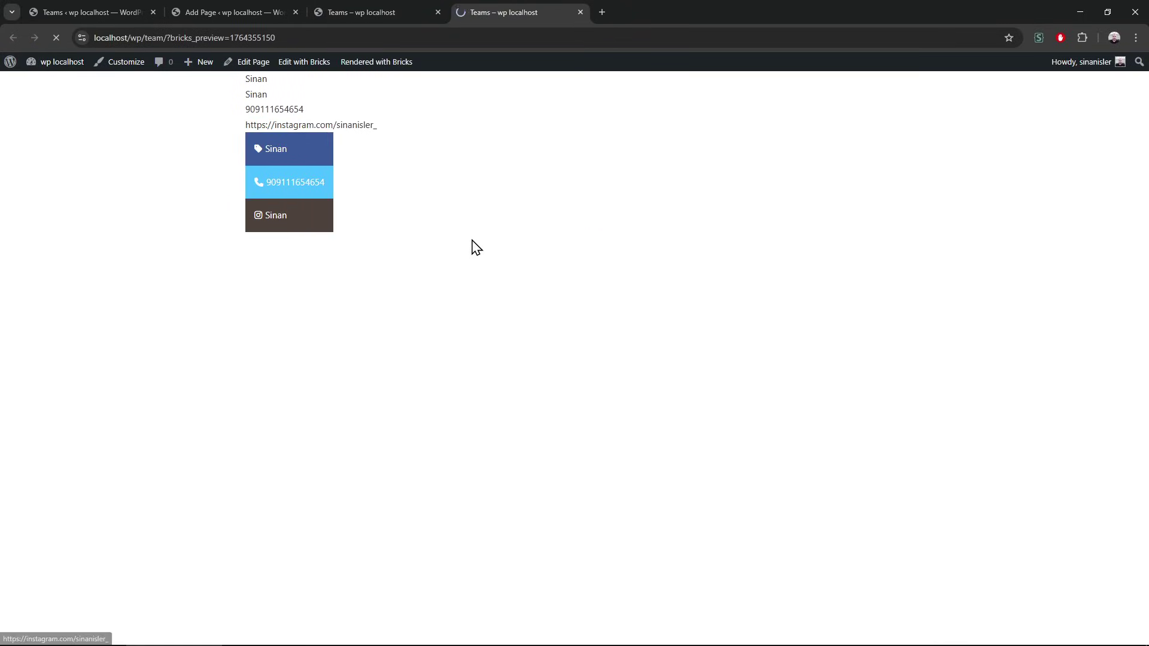
{"action": "right_click", "coordinate": [126, 150]}
{"action": "left_click", "coordinate": [161, 166]}
{"action": "left_click_drag", "start_coordinate": [274, 109], "coordinate": [421, 197]}
{"action": "left_click", "coordinate": [426, 199]}
Step: Back in the builder, delete the first Title element that holds {post_title} from the Block
{"action": "left_click", "coordinate": [385, 13]}
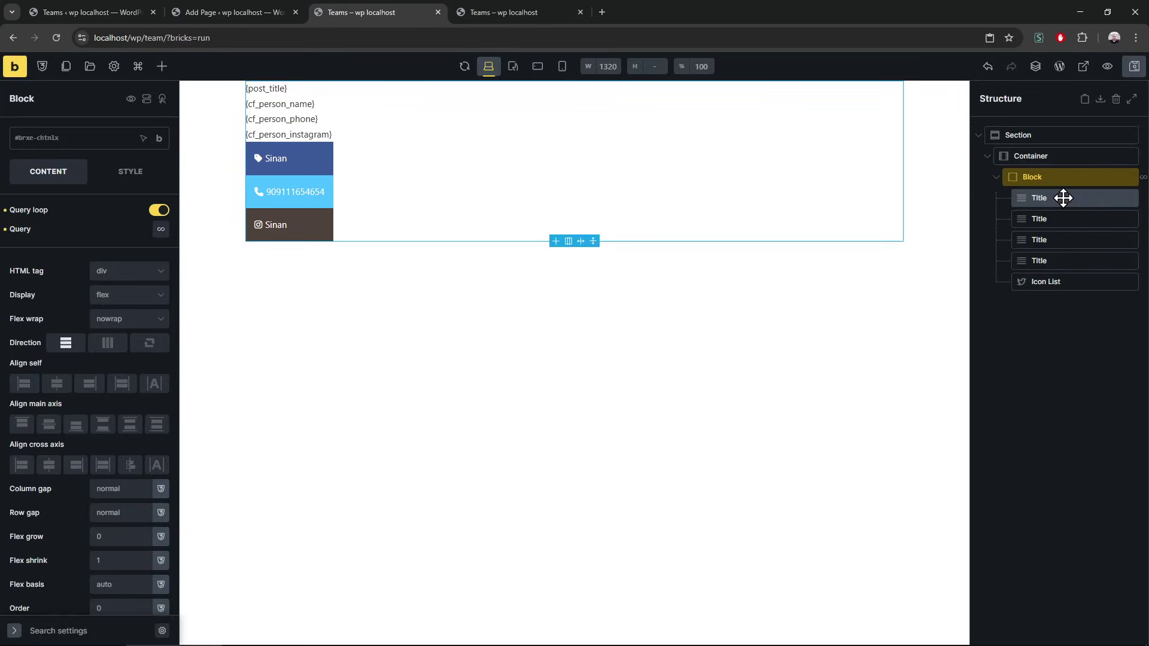
{"action": "right_click", "coordinate": [1063, 197]}
{"action": "left_click", "coordinate": [1044, 270]}
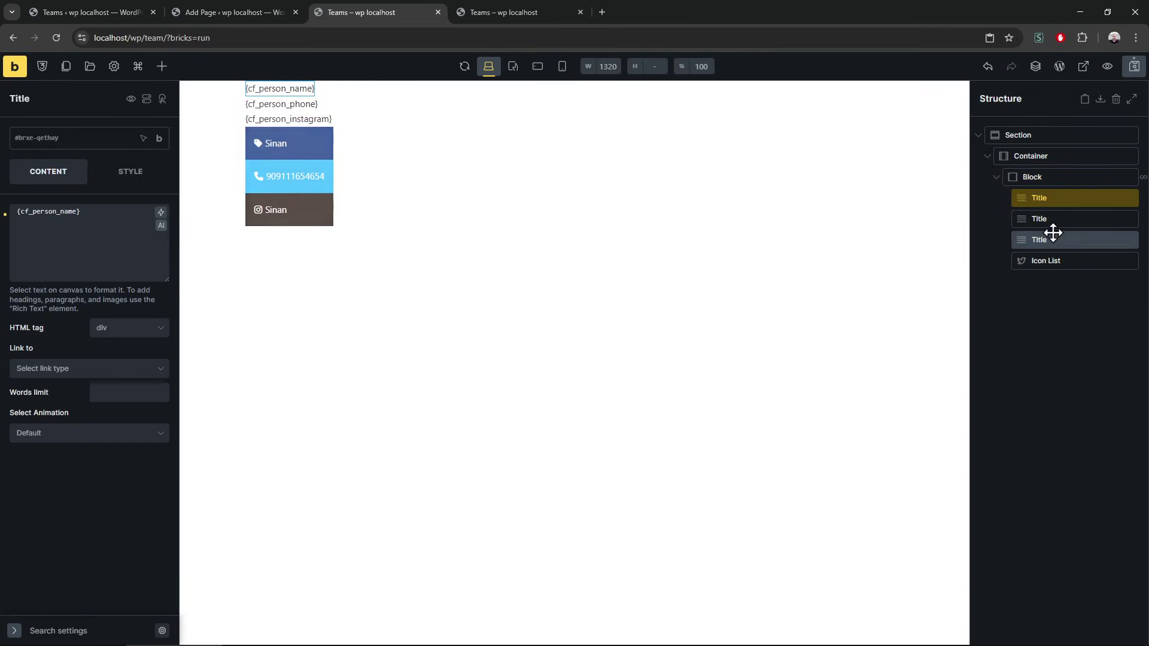
{"action": "left_click", "coordinate": [1054, 325]}
Step: Remove the Teams post type from the Block's query and set the query type to Terms
{"action": "left_click", "coordinate": [1060, 179]}
{"action": "left_click", "coordinate": [1059, 324]}
{"action": "left_click", "coordinate": [1047, 176]}
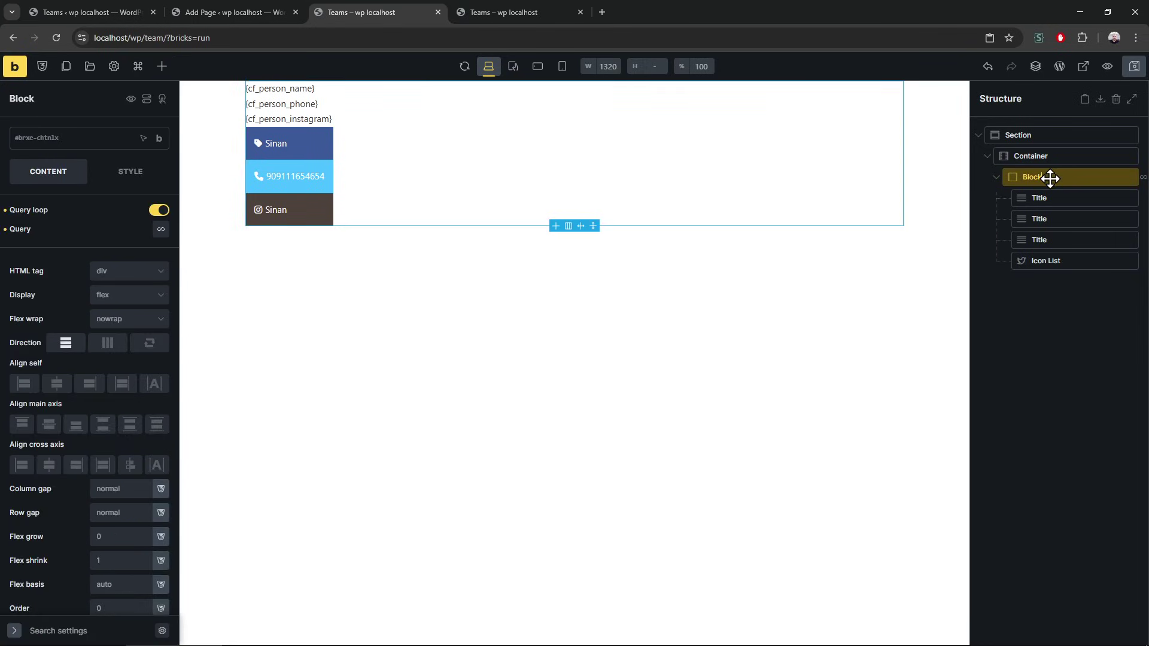
{"action": "left_click", "coordinate": [161, 230]}
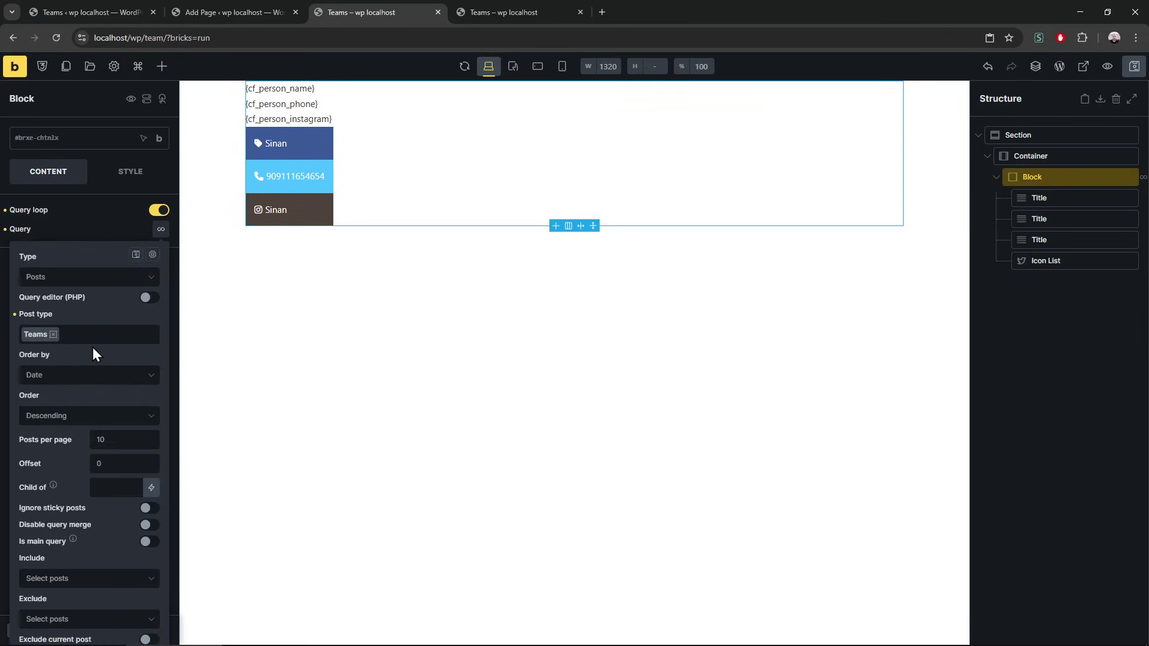
{"action": "scroll", "coordinate": [91, 352], "scroll_direction": "down", "scroll_amount": 4}
{"action": "scroll", "coordinate": [97, 408], "scroll_direction": "up", "scroll_amount": 3}
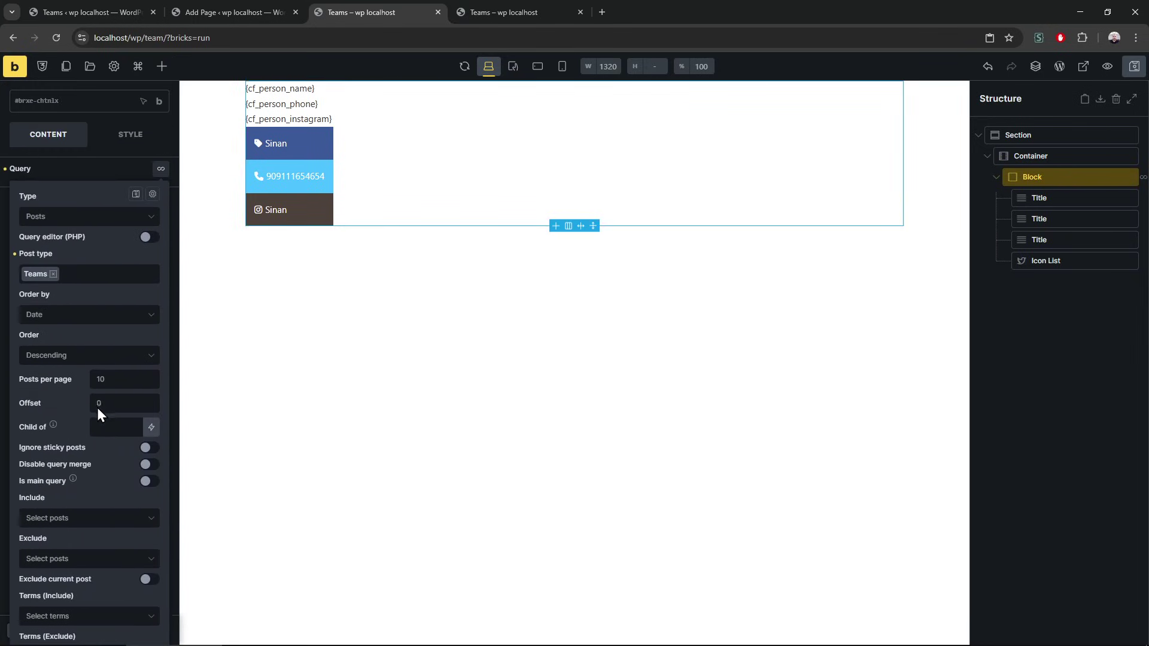
{"action": "left_click", "coordinate": [53, 274]}
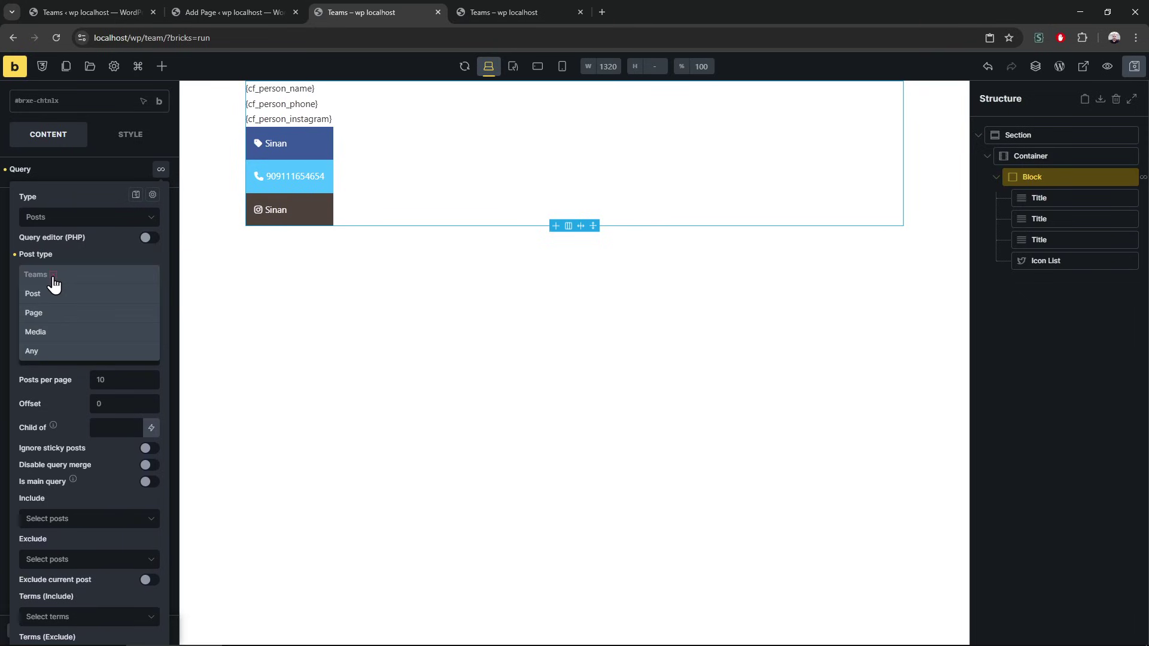
{"action": "left_click", "coordinate": [72, 220]}
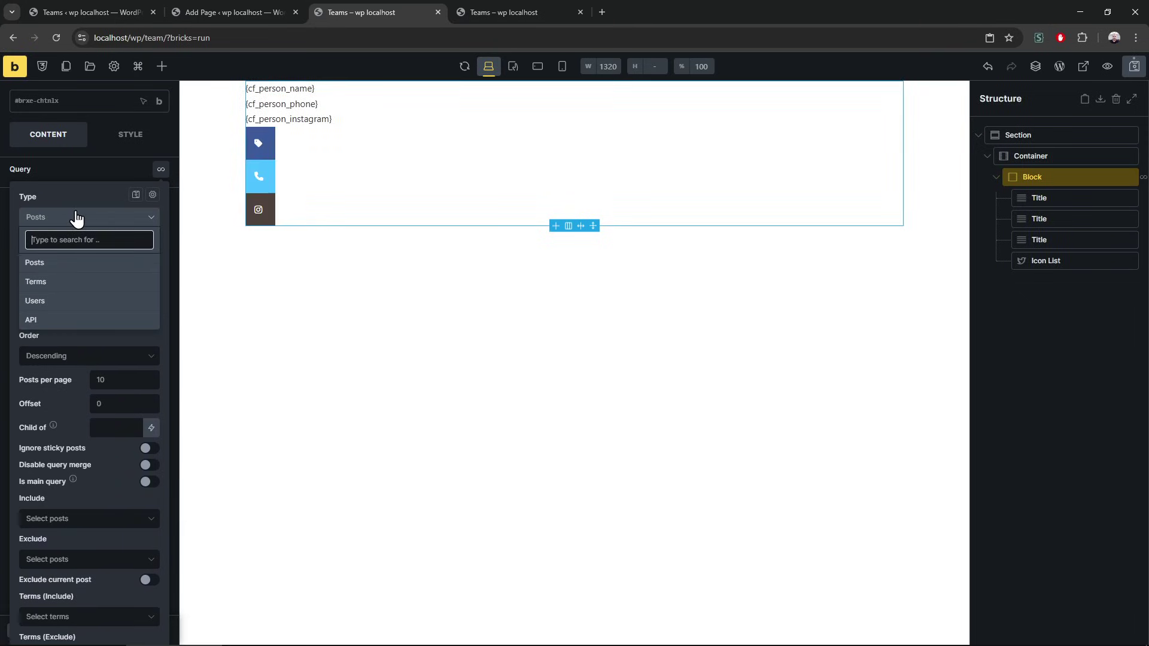
{"action": "left_click", "coordinate": [69, 282]}
{"action": "left_click", "coordinate": [78, 274]}
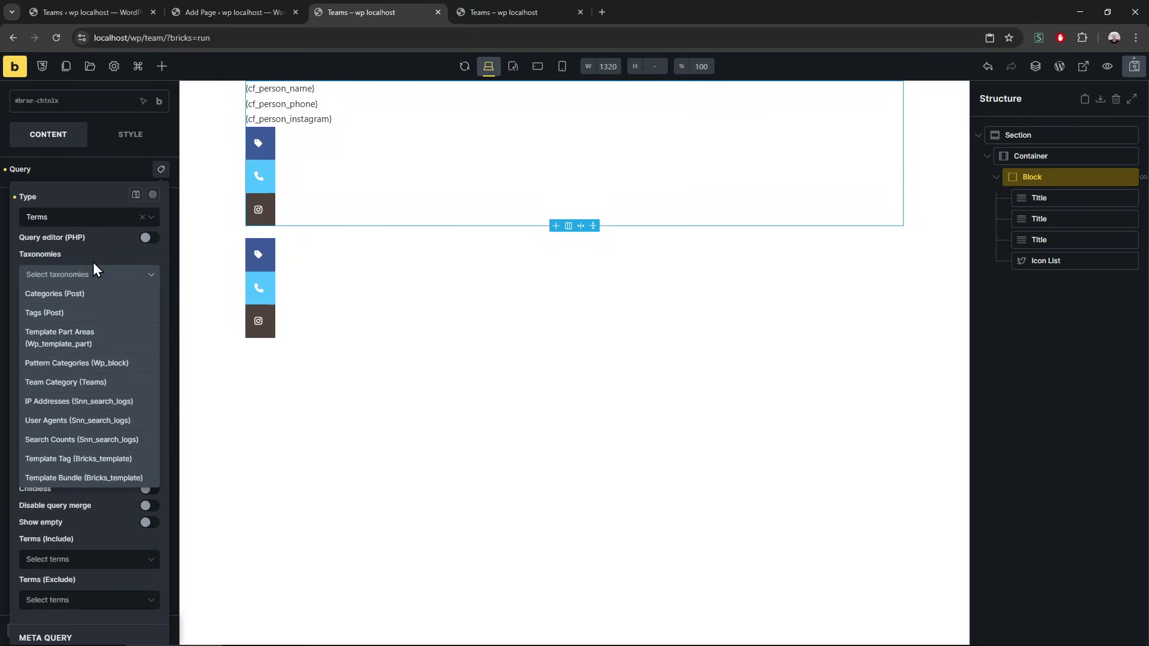
Step: In the open team entry's editor, add the team categories Teams Two and Teams Three, and save the entry
{"action": "left_click", "coordinate": [228, 12]}
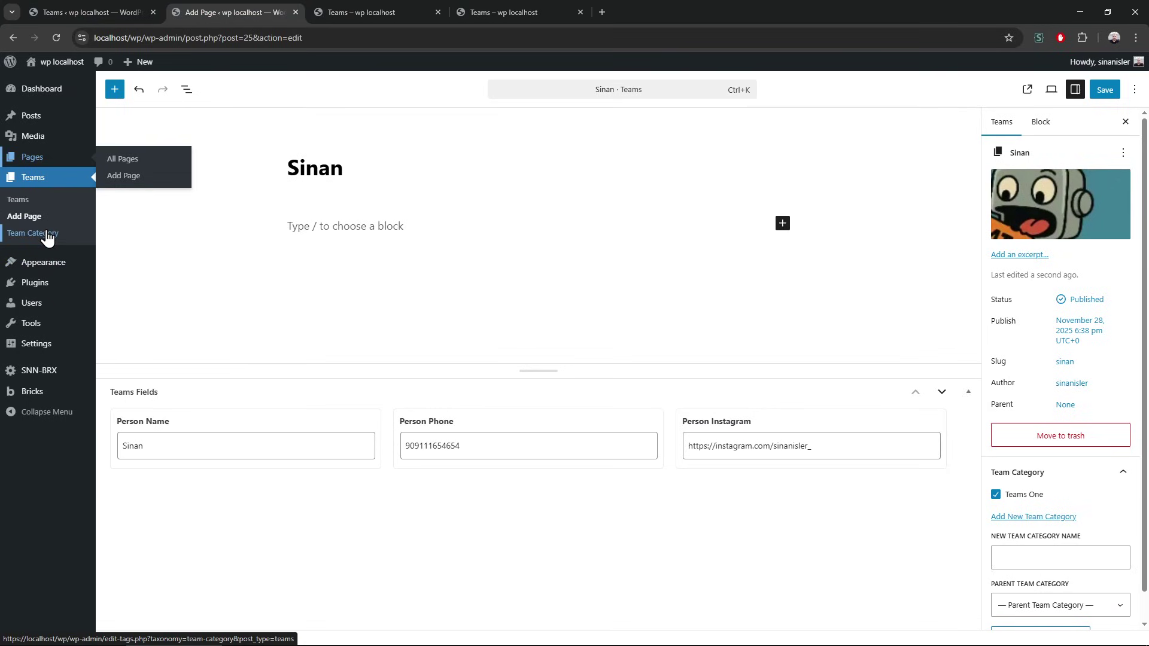
{"action": "scroll", "coordinate": [1065, 537], "scroll_direction": "down", "scroll_amount": 1}
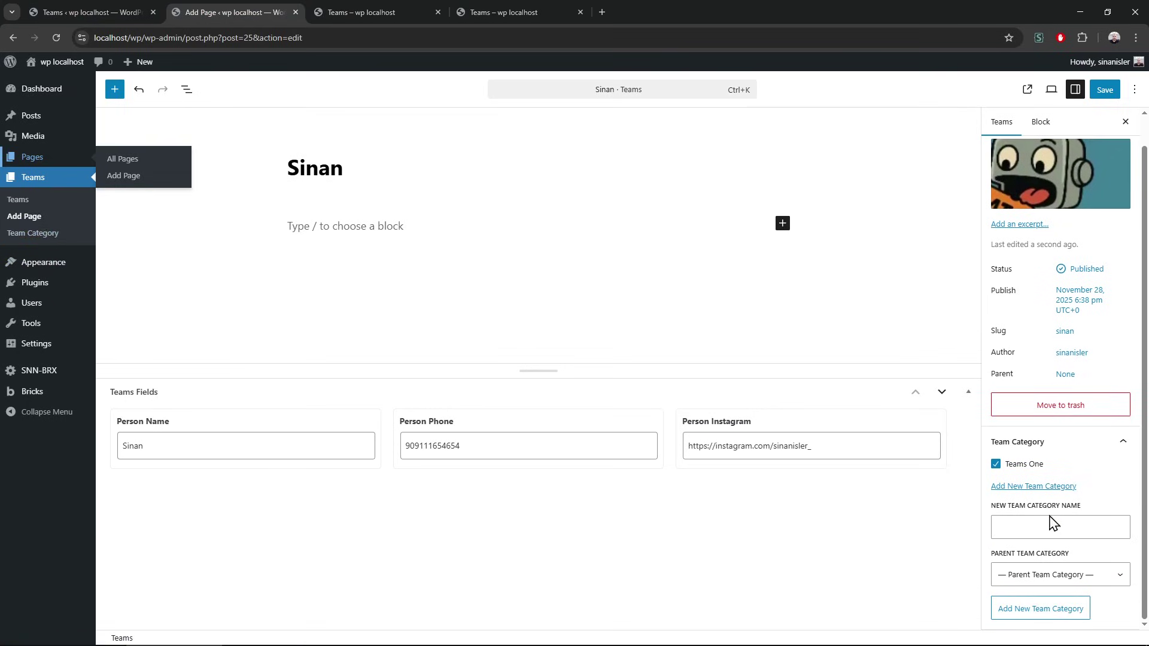
{"action": "left_click", "coordinate": [1048, 528]}
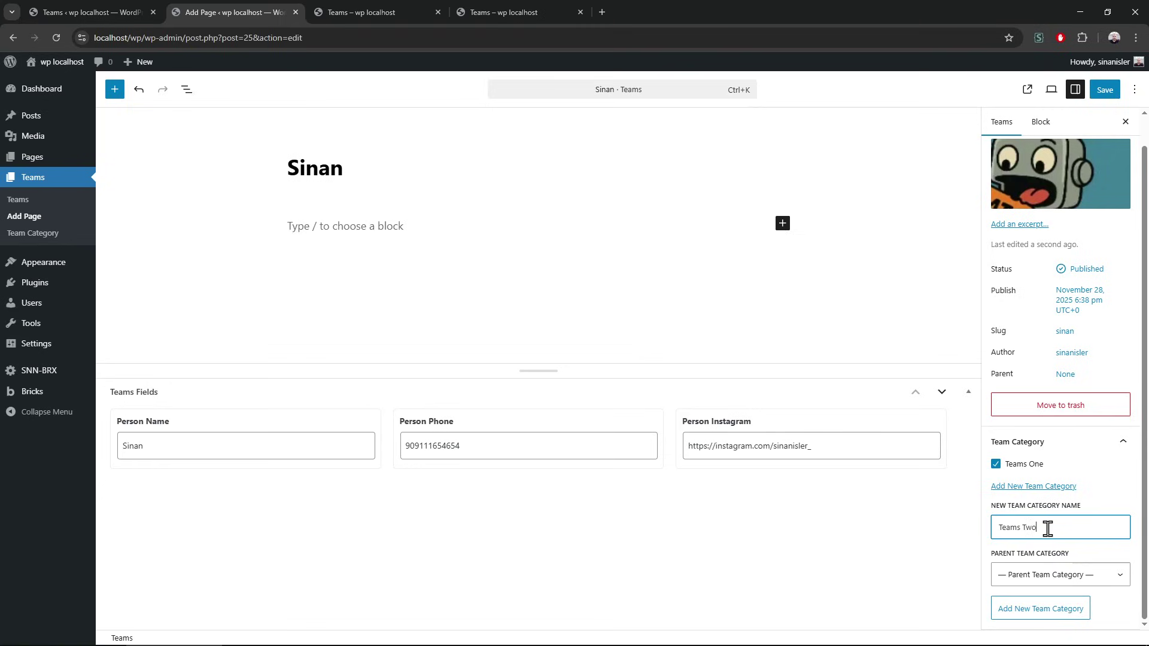
{"action": "type", "text": "Teams Two"}
{"action": "key", "text": "Return"}
{"action": "type", "text": "Teams T"}
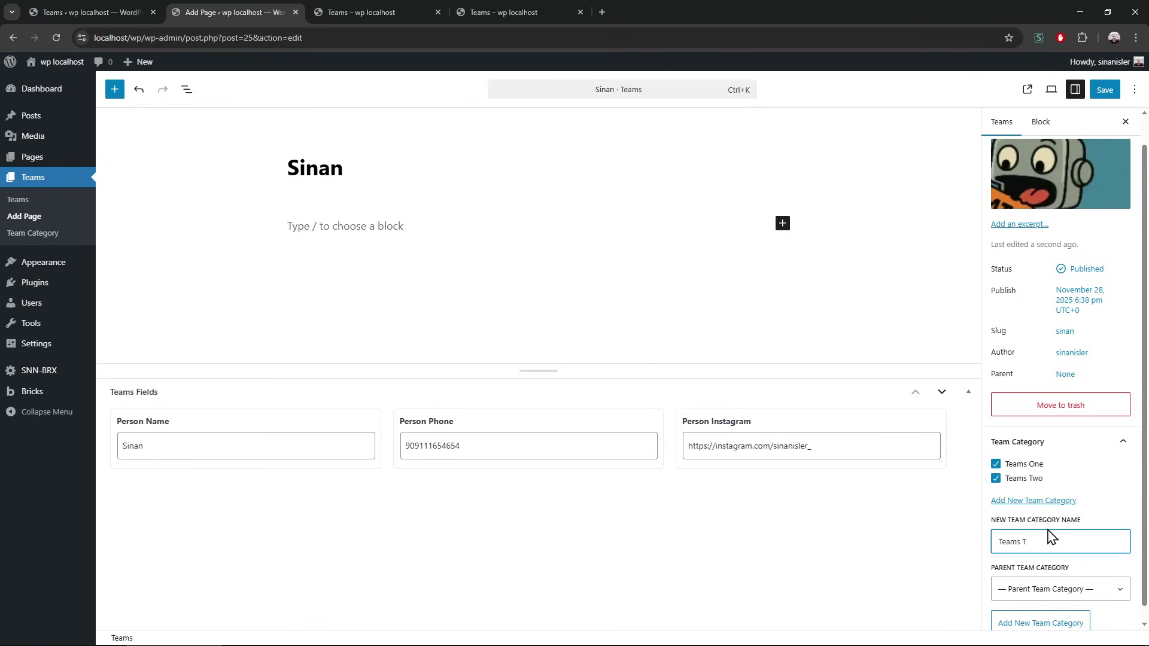
{"action": "type", "text": "hree"}
{"action": "key", "text": "Return"}
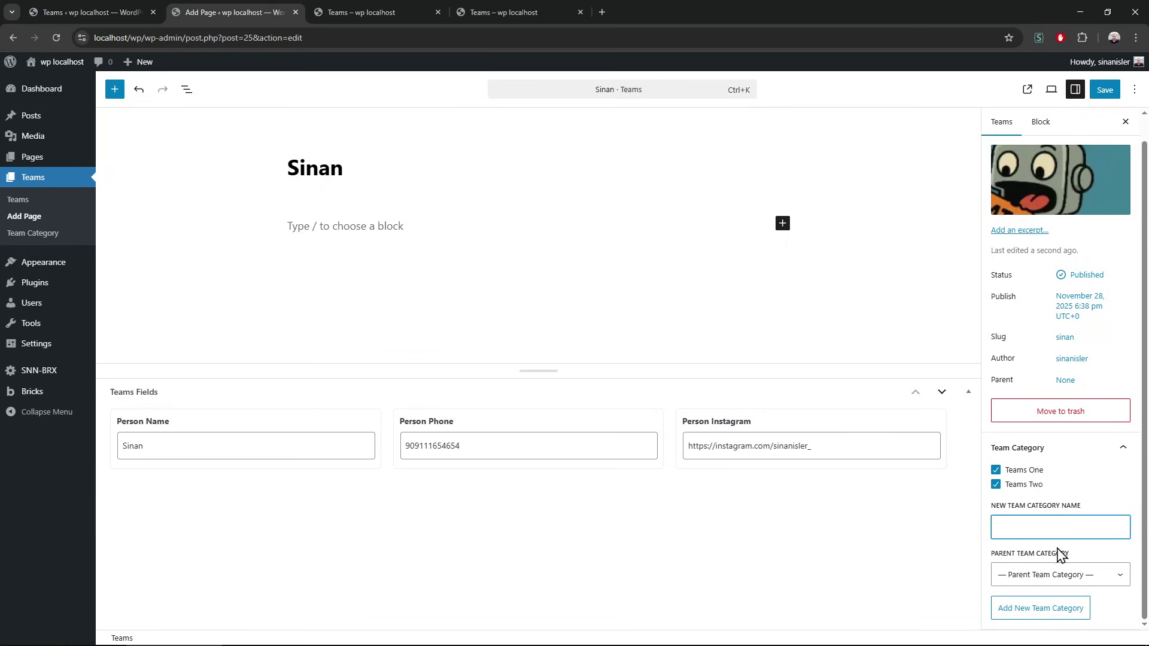
{"action": "left_click", "coordinate": [1105, 91]}
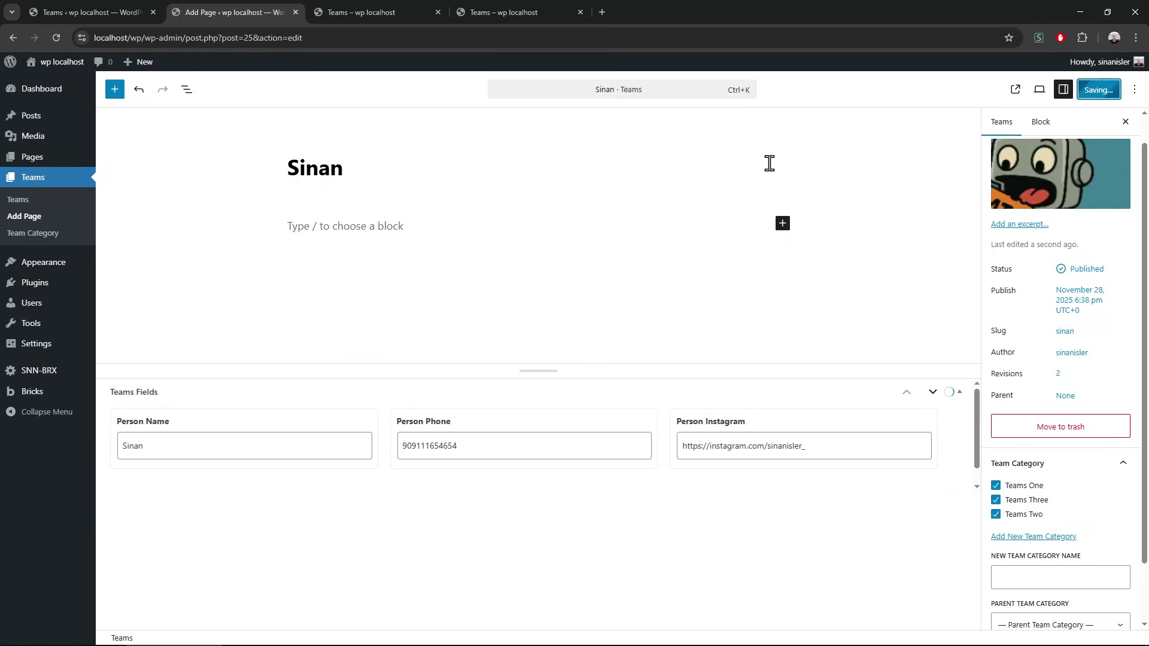
Step: Back in the builder, set the Block's terms query to the Team Category (Teams) taxonomy
{"action": "left_click", "coordinate": [383, 11]}
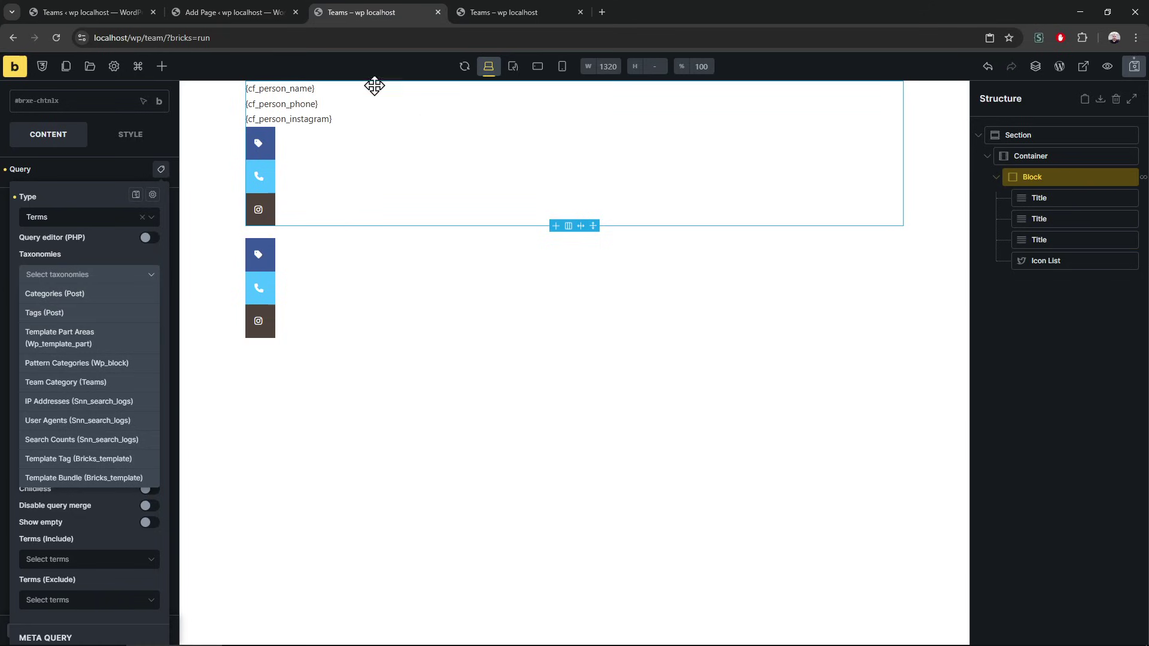
{"action": "left_click", "coordinate": [214, 17]}
{"action": "left_click", "coordinate": [400, 15]}
{"action": "left_click", "coordinate": [96, 384]}
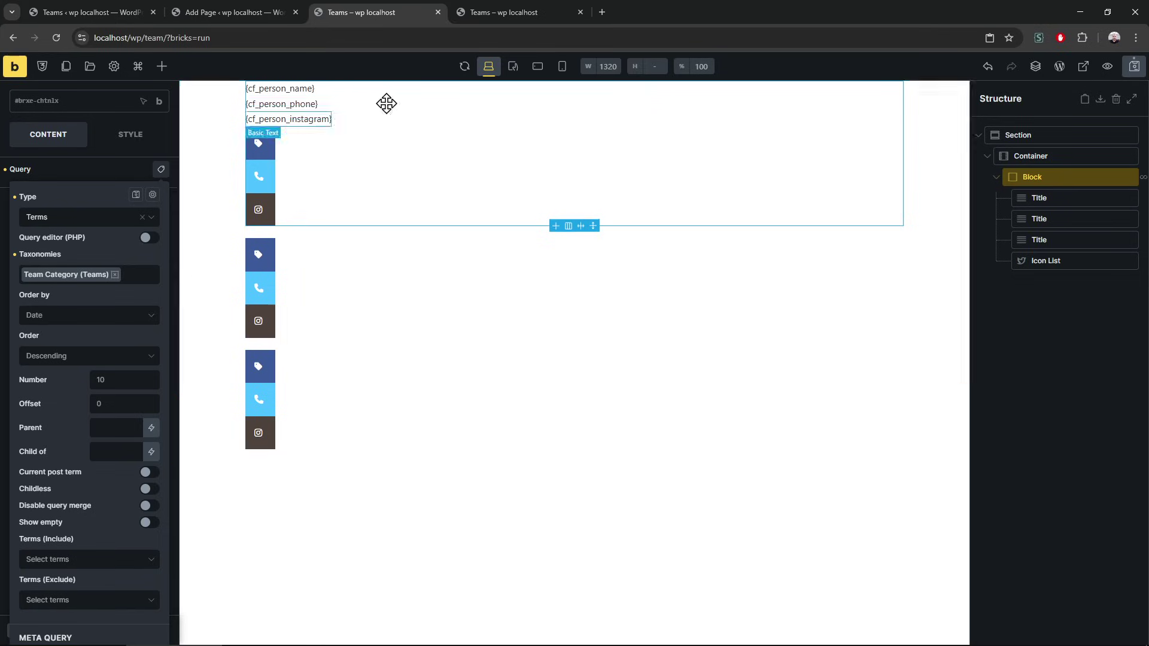
Step: Check on the frontend preview how the Block loops over the Team Category terms
{"action": "left_click", "coordinate": [1072, 359]}
{"action": "double_click", "coordinate": [1080, 177]}
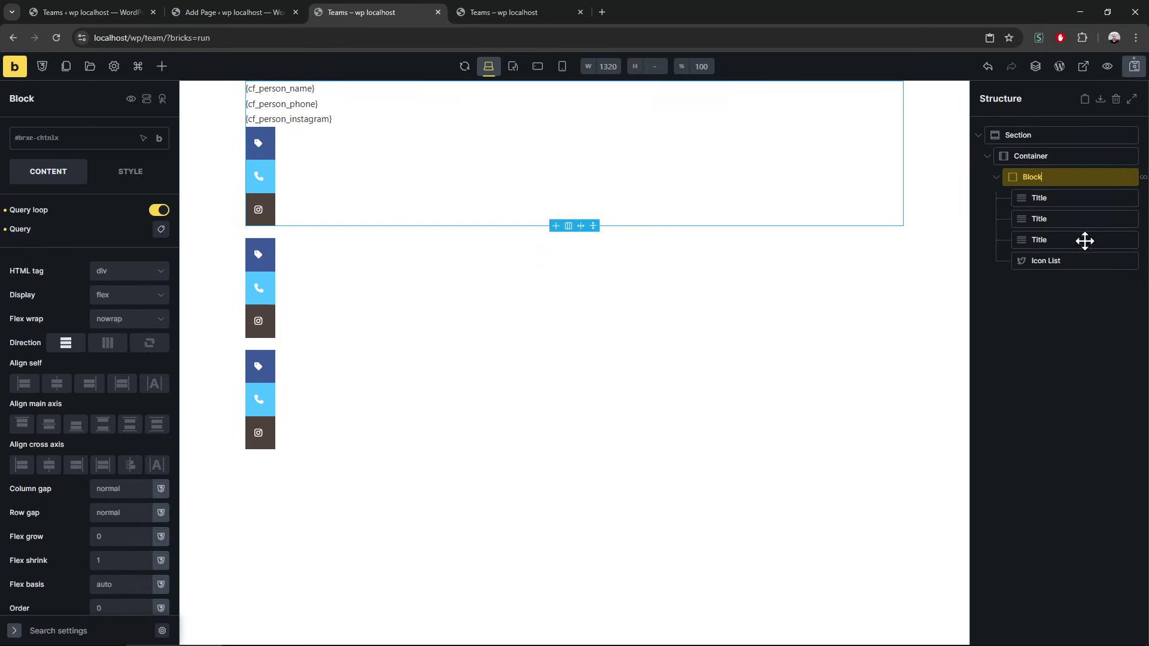
{"action": "left_click", "coordinate": [1072, 200]}
{"action": "left_click", "coordinate": [1048, 384]}
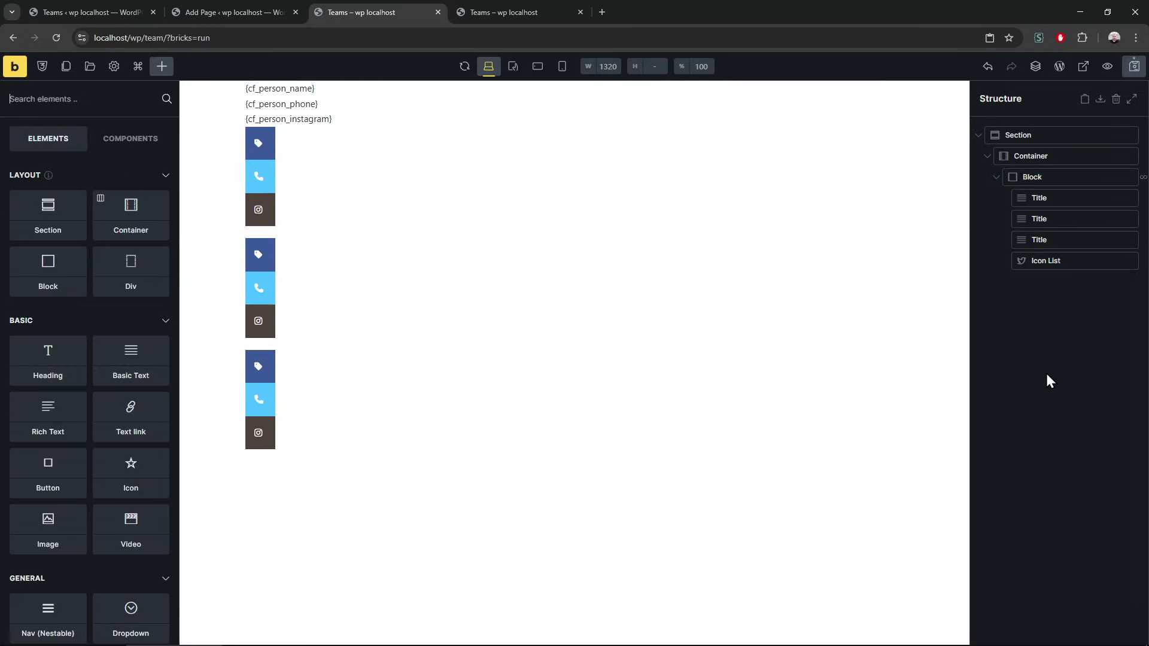
{"action": "left_click", "coordinate": [501, 11]}
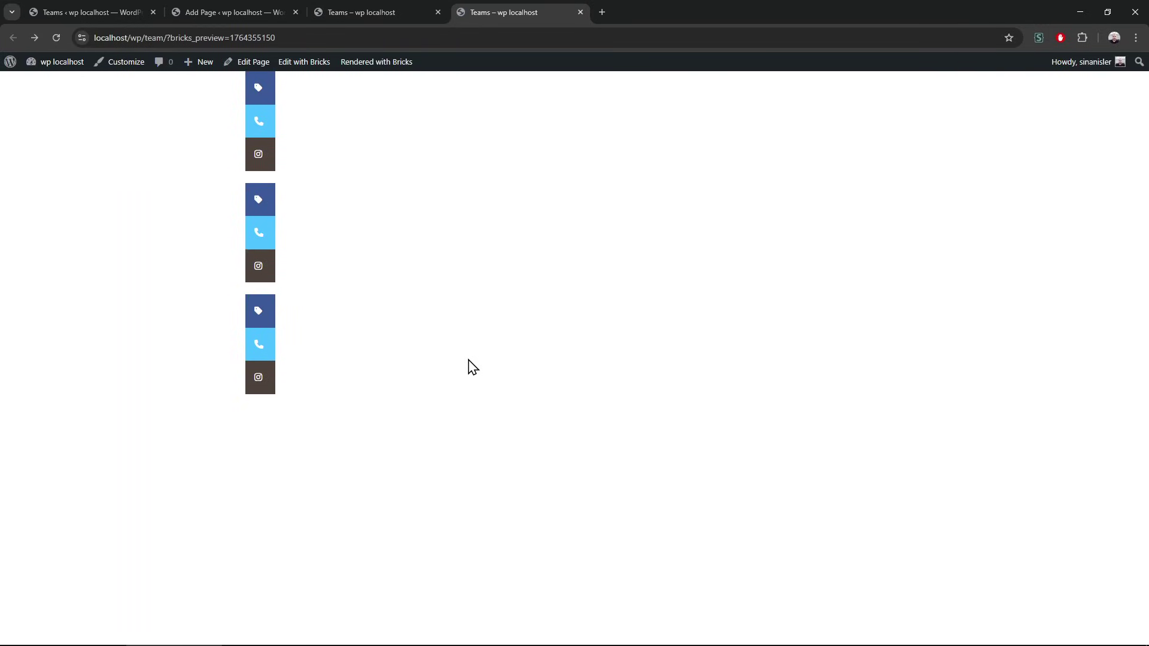
Step: Back in the builder, select the three Title elements and the Icon List inside the Block together
{"action": "left_click", "coordinate": [392, 9]}
{"action": "left_click", "coordinate": [1047, 198]}
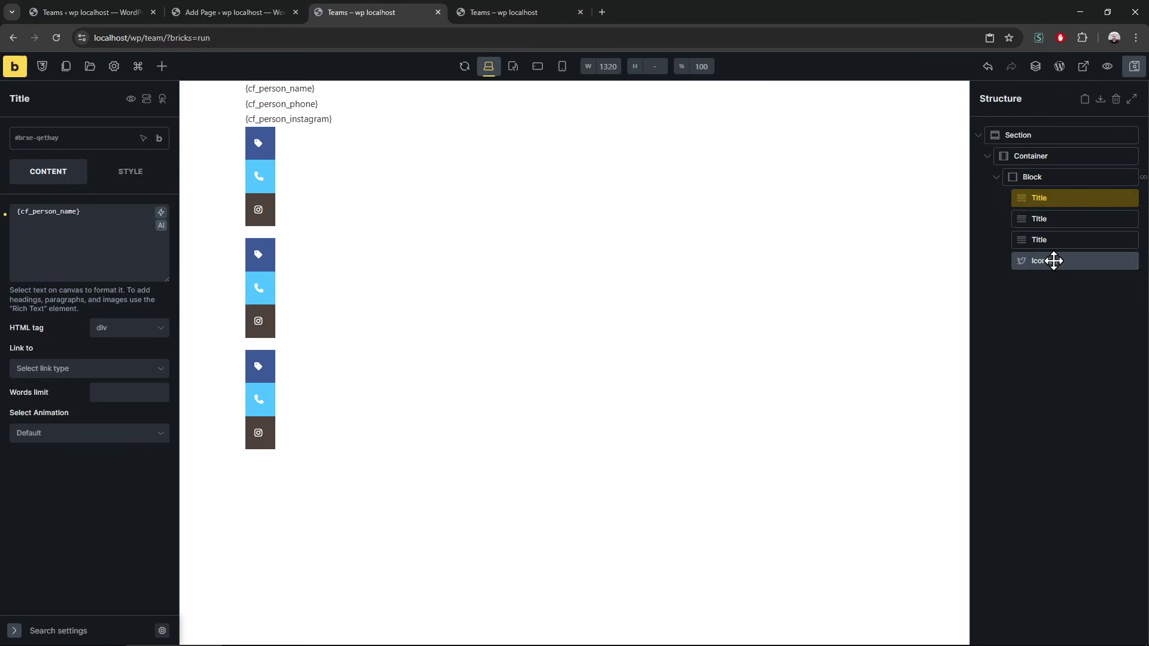
{"action": "left_click", "coordinate": [1057, 259], "text": "shift"}
{"action": "right_click", "coordinate": [1052, 199]}
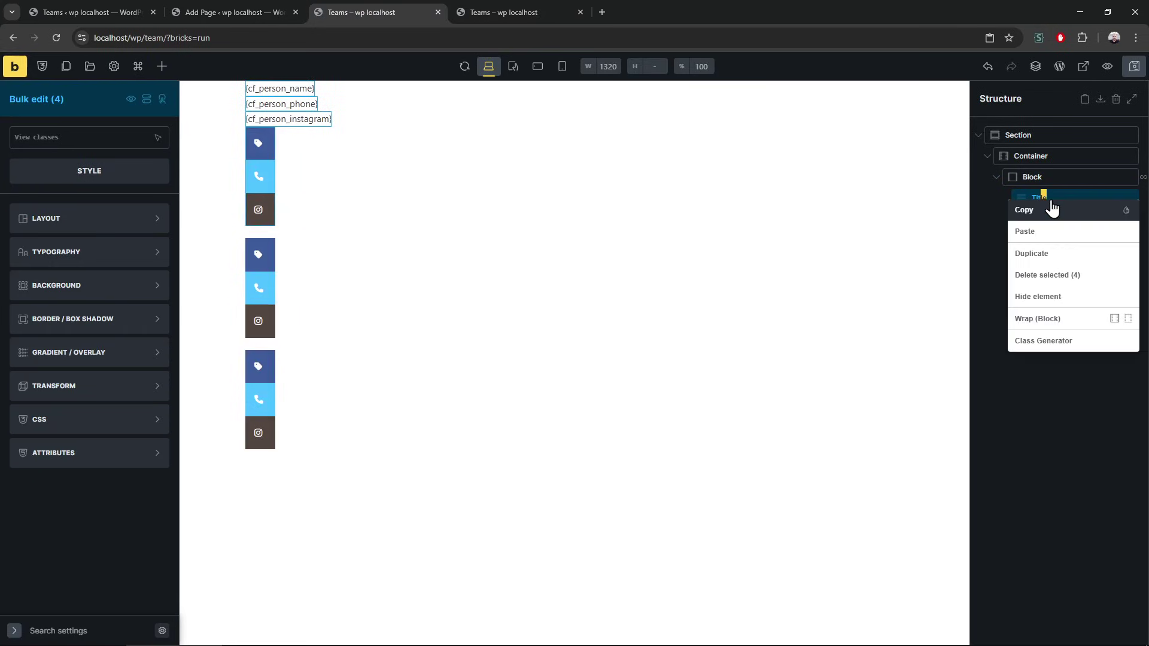
{"action": "left_click", "coordinate": [1116, 319]}
{"action": "key", "text": "ctrl+z"}
Step: Wrap the selected Titles and Icon List in a new Block and enable its query loop
{"action": "right_click", "coordinate": [1066, 201]}
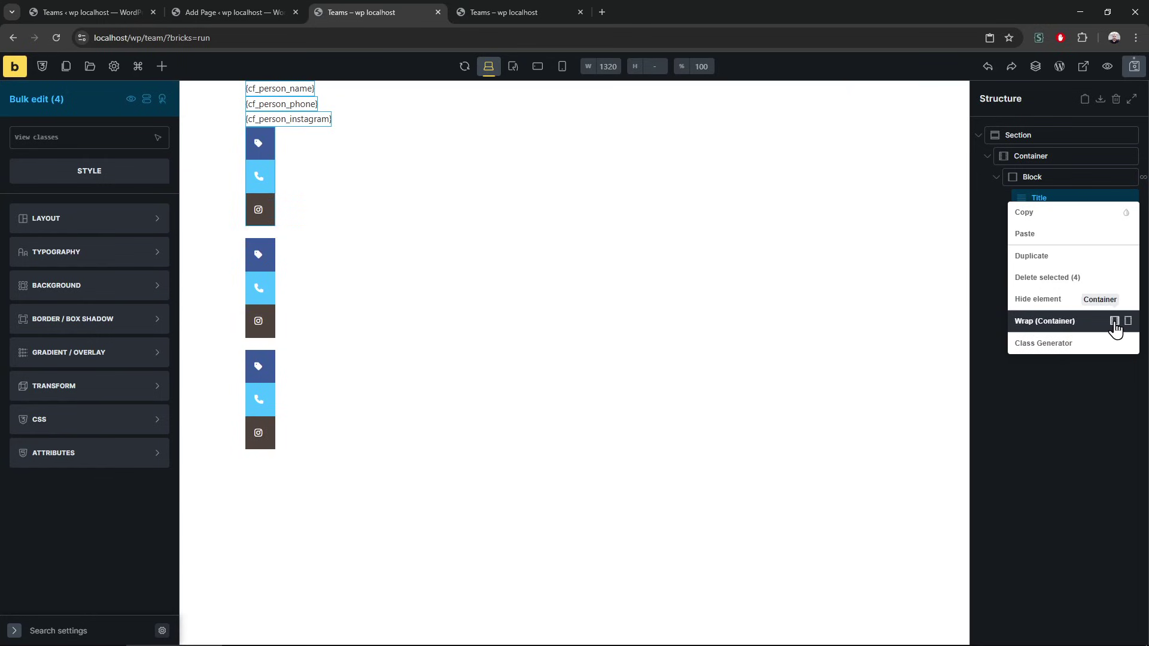
{"action": "left_click", "coordinate": [1087, 323]}
{"action": "left_click", "coordinate": [48, 171]}
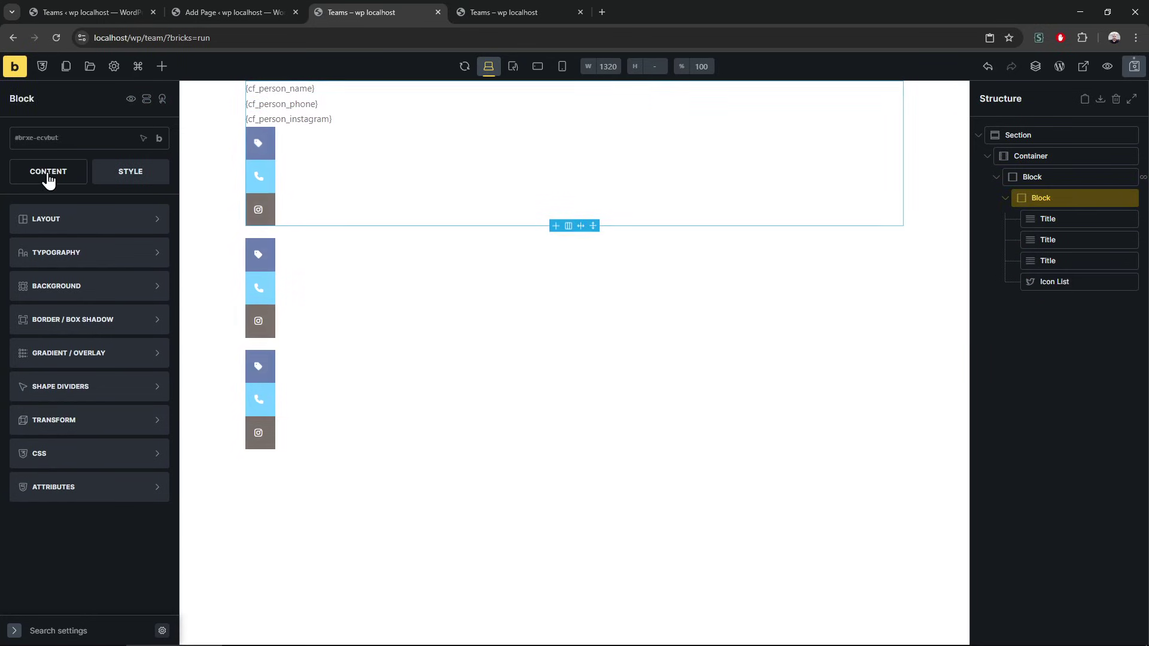
{"action": "left_click", "coordinate": [159, 210]}
{"action": "left_click", "coordinate": [160, 229]}
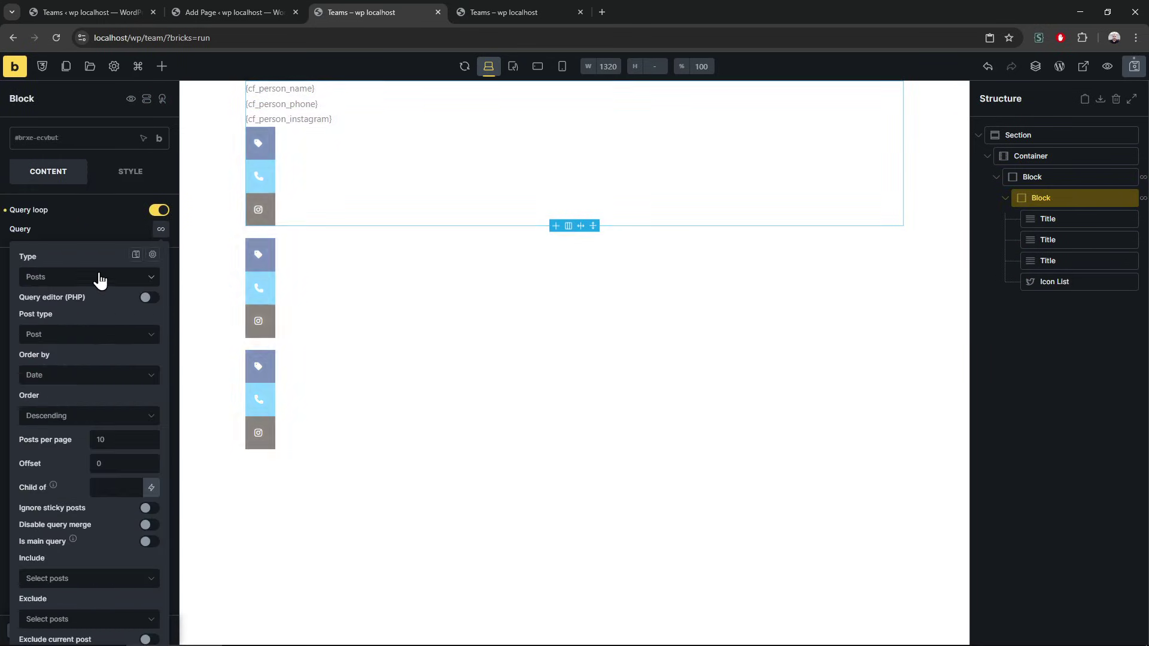
Step: Set the inner Block's query type to Posts with Teams as the post type
{"action": "left_click", "coordinate": [98, 276]}
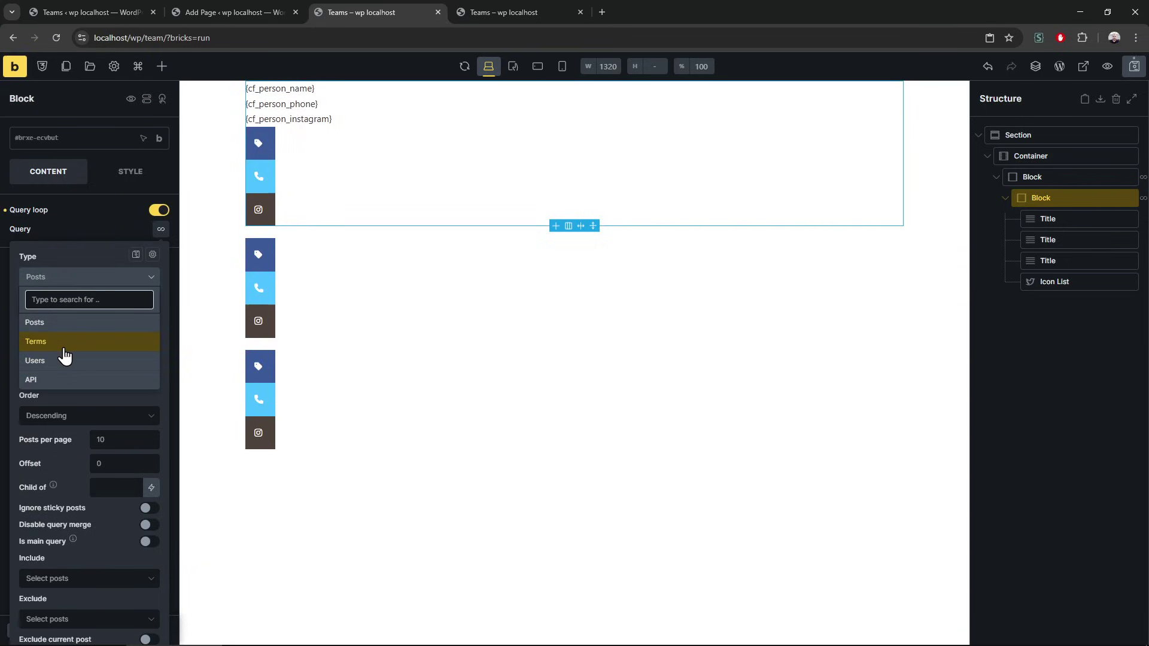
{"action": "left_click", "coordinate": [63, 323]}
{"action": "left_click", "coordinate": [62, 334]}
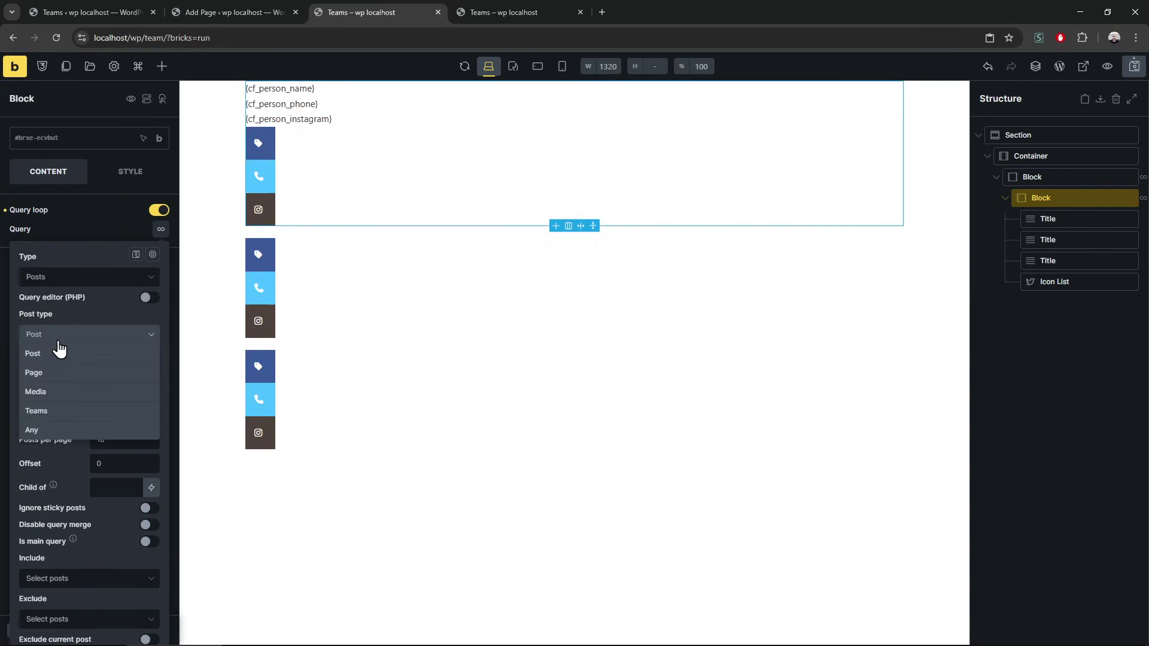
{"action": "left_click", "coordinate": [61, 419]}
{"action": "scroll", "coordinate": [74, 428], "scroll_direction": "down", "scroll_amount": 3}
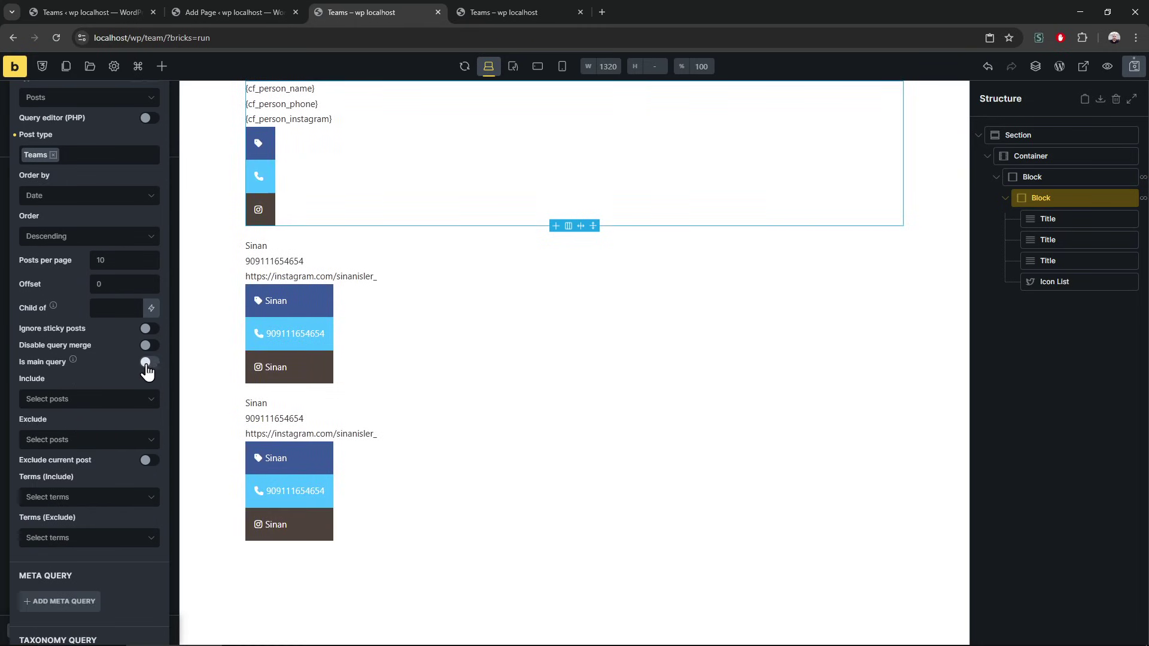
Step: Reload the frontend preview and check the nested loop's person entries
{"action": "left_click", "coordinate": [523, 12]}
{"action": "key", "text": "F5"}
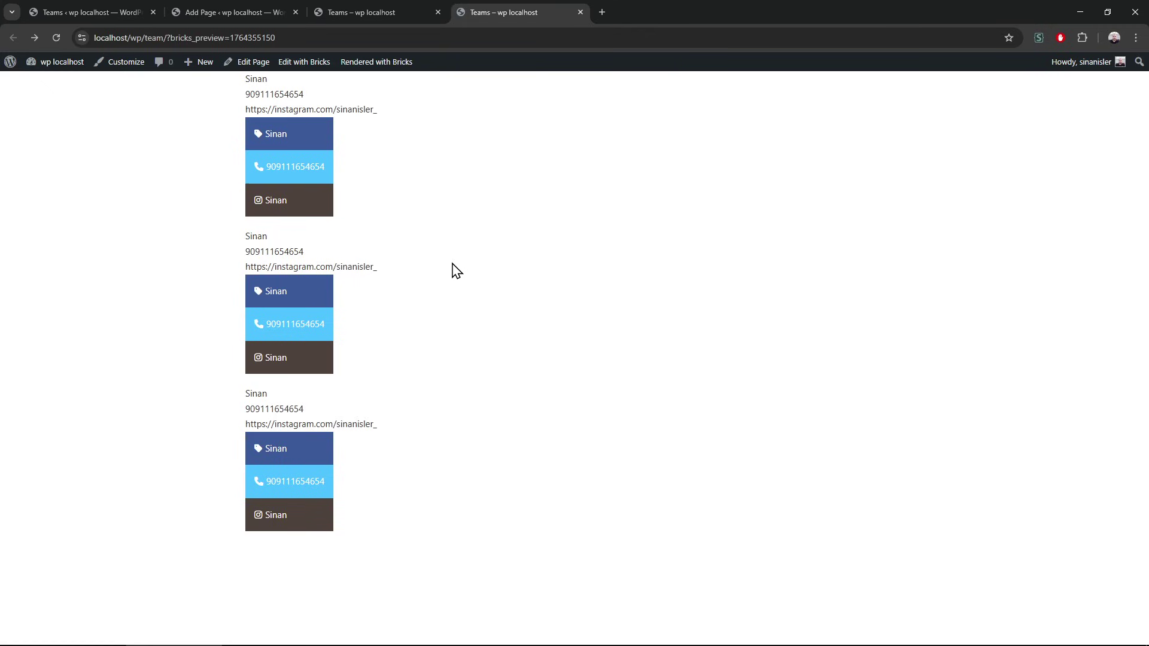
{"action": "left_click", "coordinate": [384, 7]}
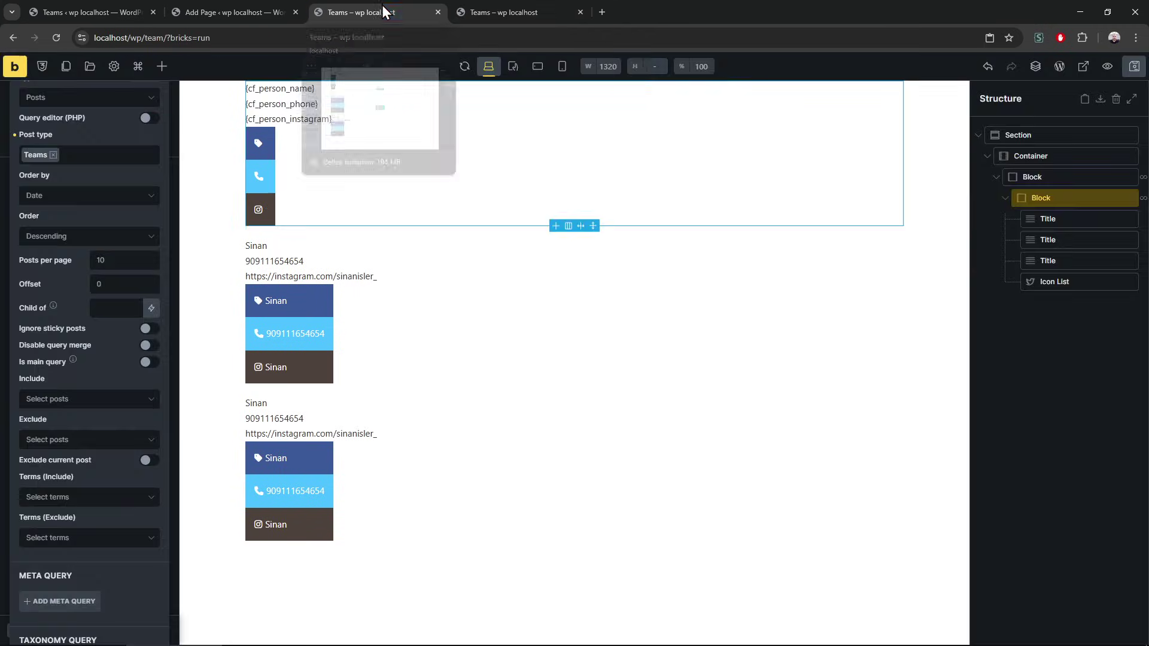
Step: Duplicate the first Title in the inner Block and clear the text of the uppermost copy
{"action": "left_click", "coordinate": [1081, 222]}
{"action": "key", "text": "ctrl+d"}
{"action": "triple_click", "coordinate": [48, 211]}
{"action": "key", "text": "BackSpace"}
Step: Insert the Current Term ID dynamic tag {get_contextual_id:term} into the empty Title, followed by a hyphen
{"action": "left_click", "coordinate": [161, 213]}
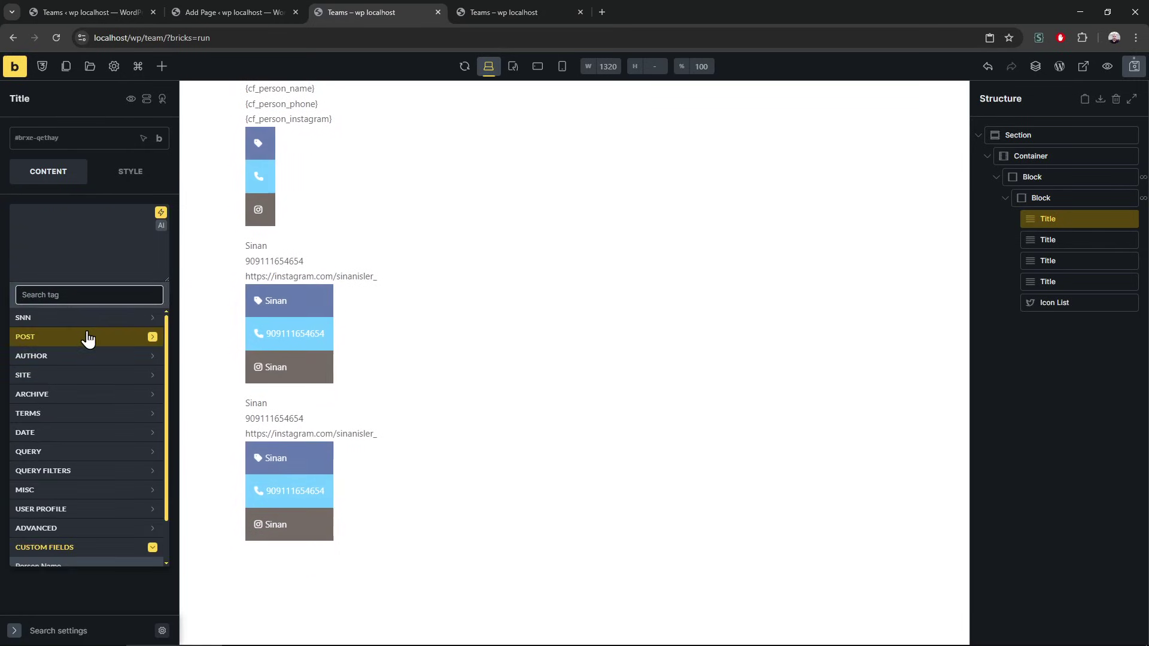
{"action": "left_click", "coordinate": [501, 7]}
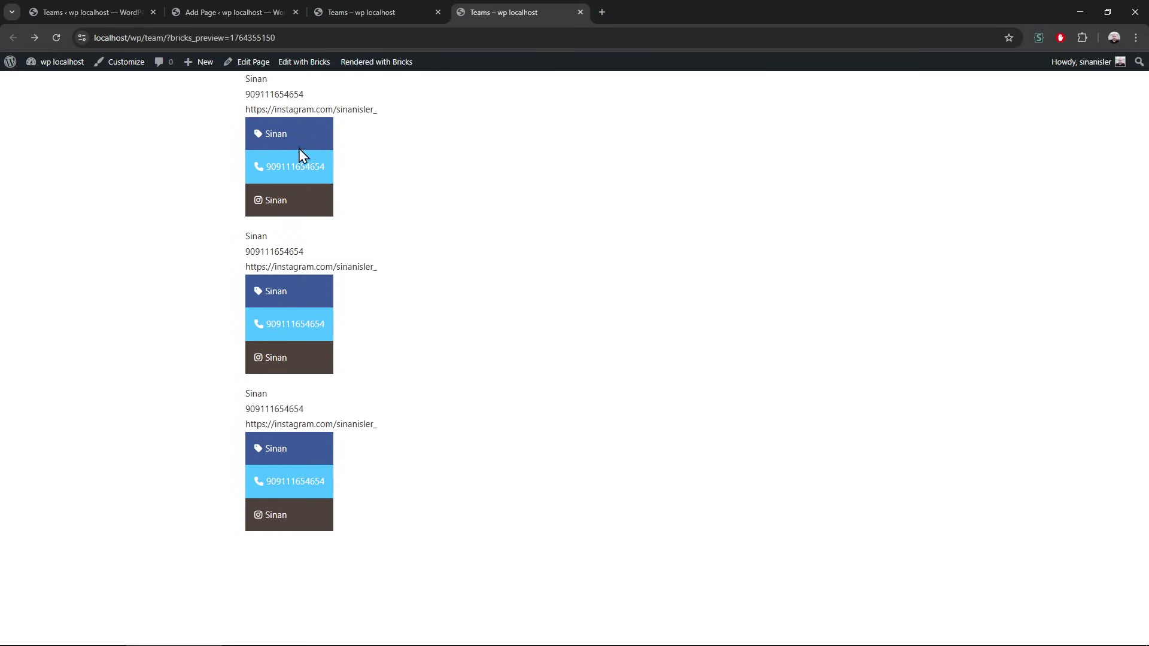
{"action": "left_click", "coordinate": [371, 12]}
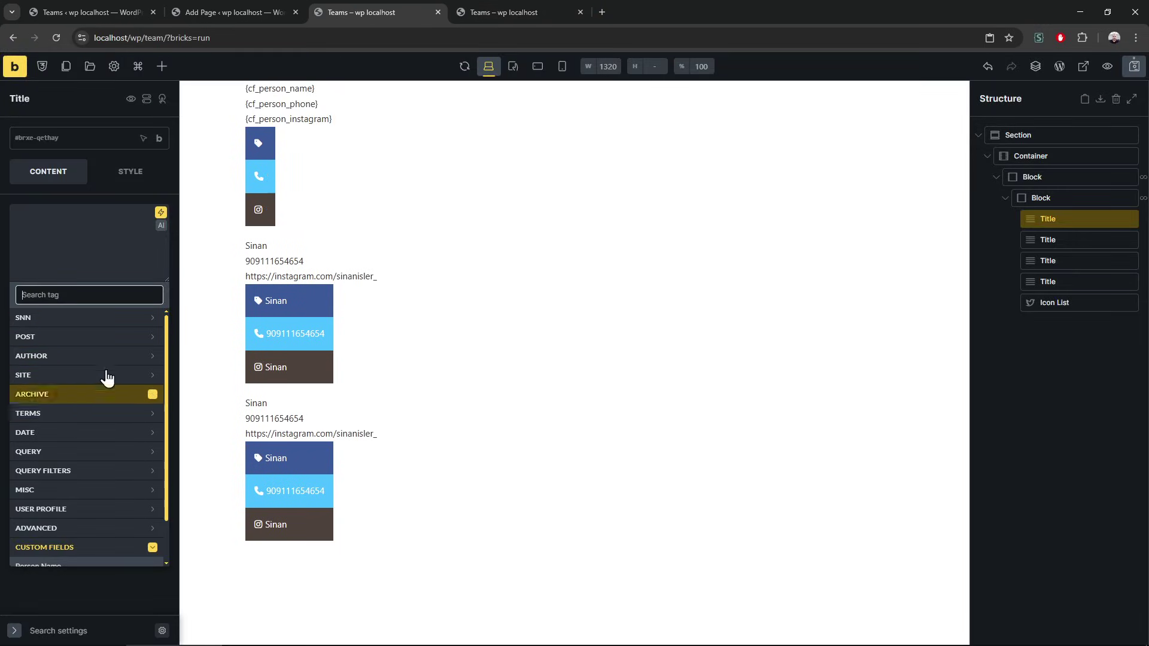
{"action": "type", "text": "term"}
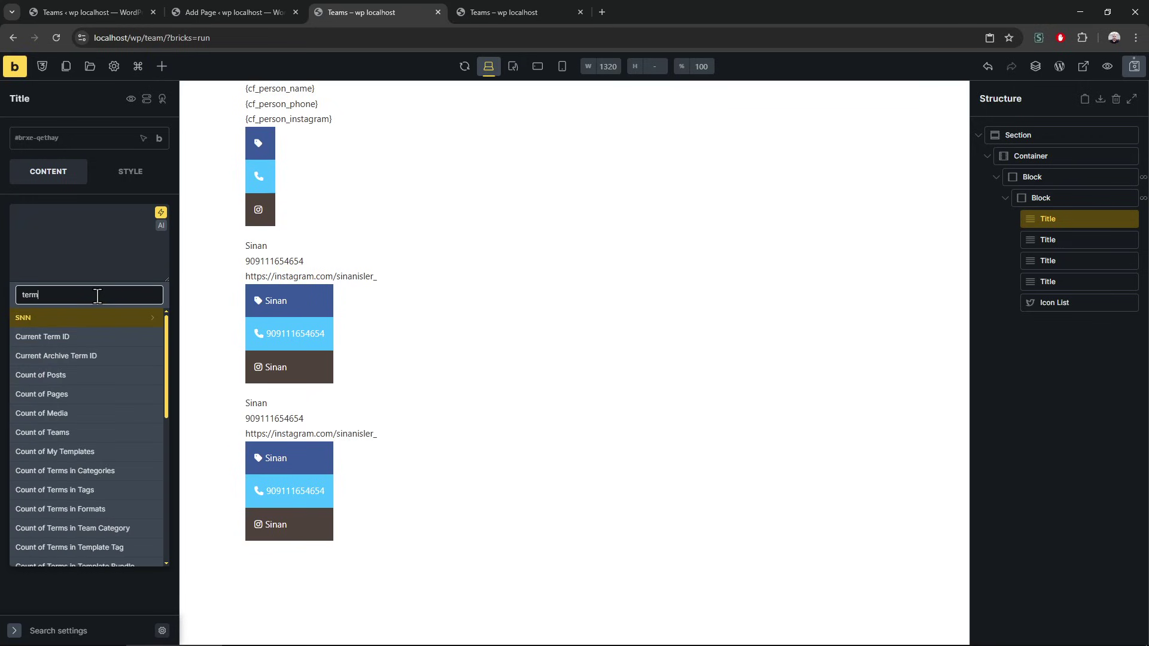
{"action": "left_click", "coordinate": [81, 342]}
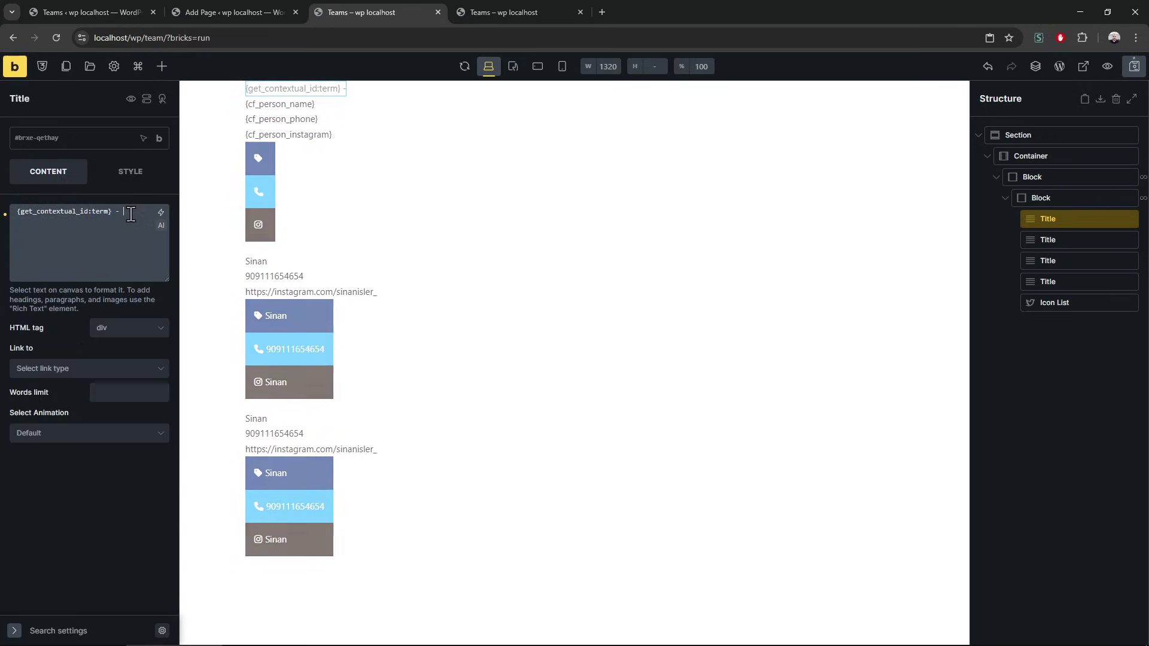
Step: Append the Term id dynamic tag {term_id} after the hyphen in the same Title
{"action": "left_click", "coordinate": [160, 213]}
{"action": "type", "text": "term"}
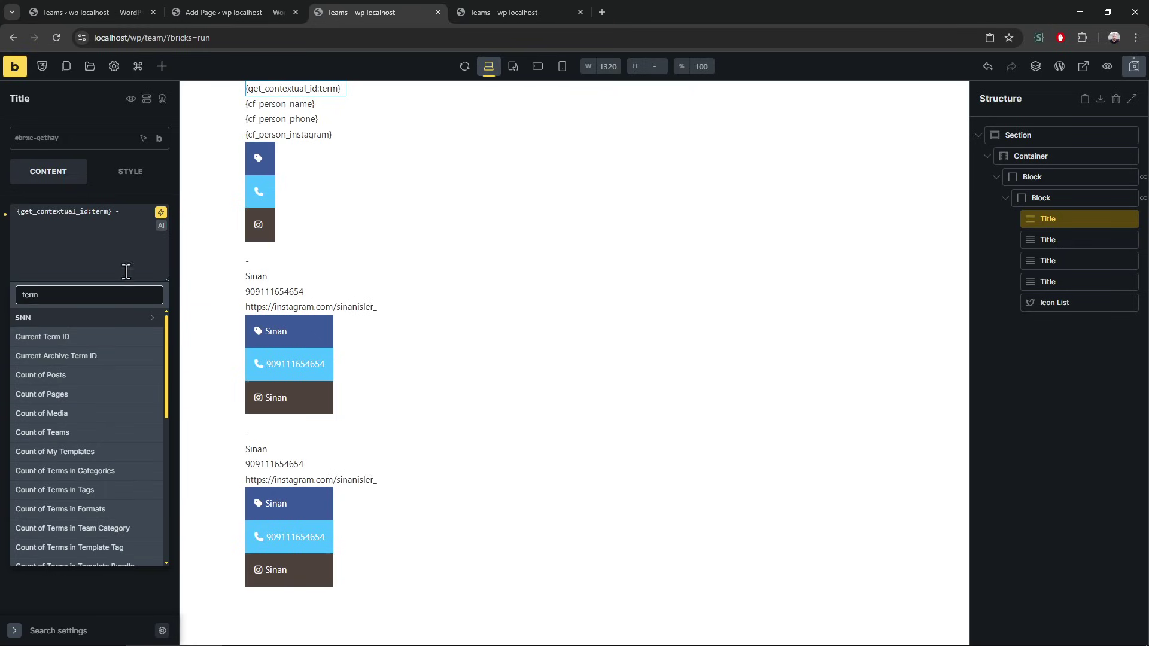
{"action": "scroll", "coordinate": [96, 389], "scroll_direction": "down", "scroll_amount": 4}
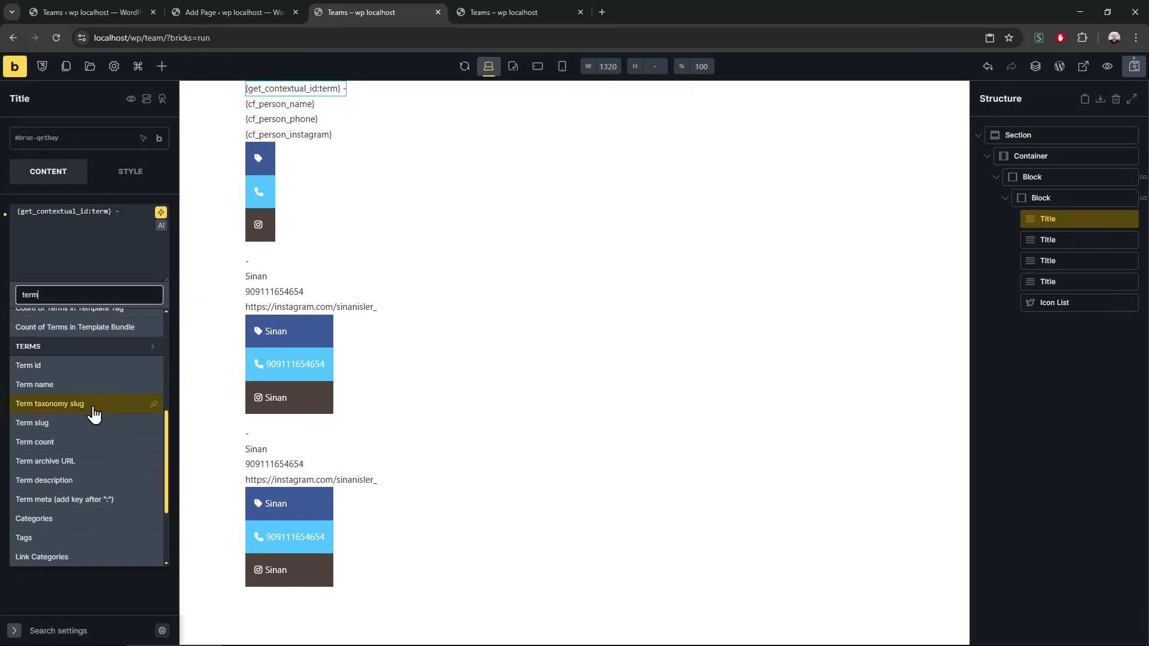
{"action": "left_click", "coordinate": [80, 366]}
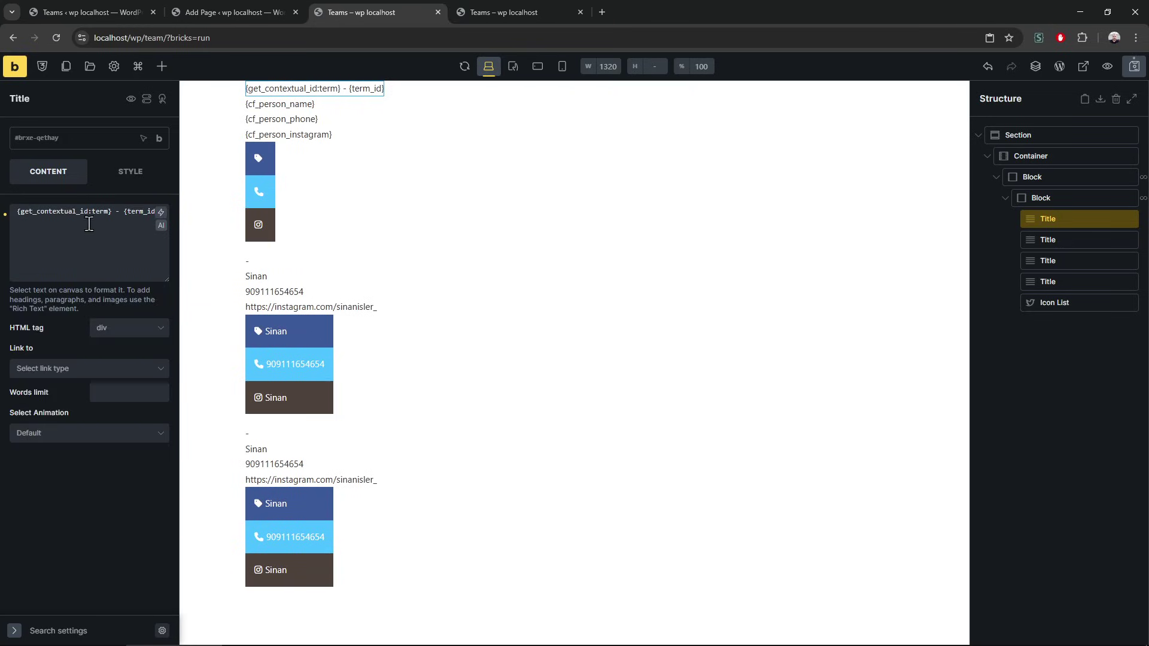
Step: Remove the Current Term ID tag and its hyphen from the Title, keeping only the {term_id} tag
{"action": "left_click", "coordinate": [123, 212]}
{"action": "key", "text": "shift+Home"}
{"action": "key", "text": "BackSpace"}
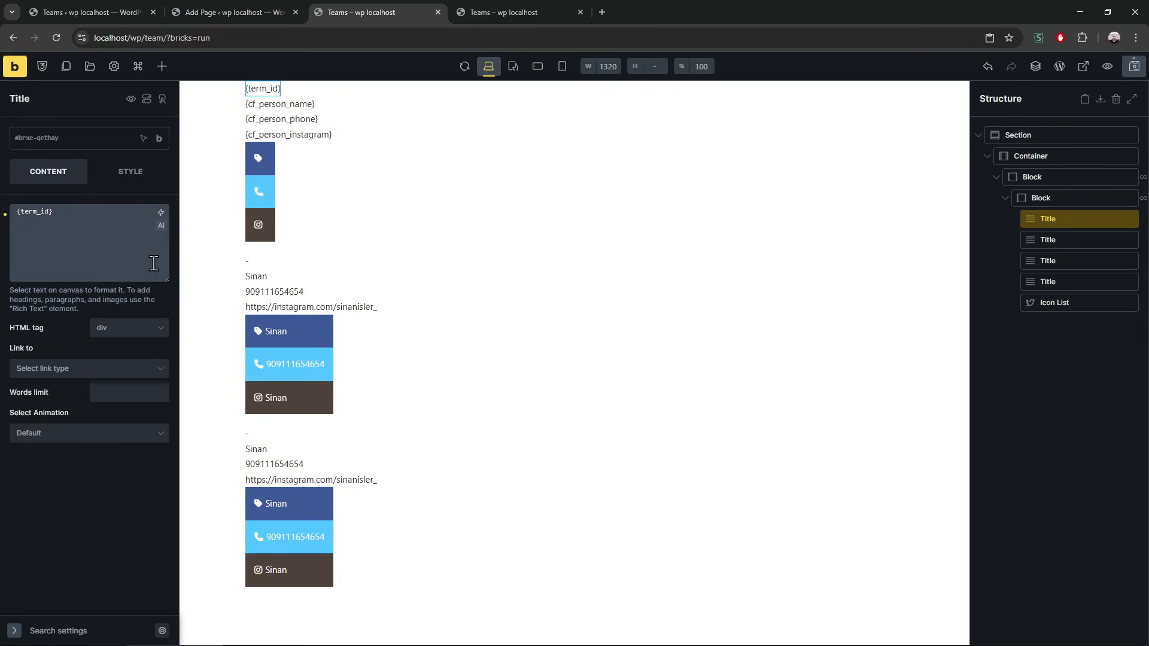
Step: Append a hyphen and the Term name dynamic tag {term_name} after {term_id} in the Title
{"action": "type", "text": "-"}
{"action": "left_click", "coordinate": [161, 213]}
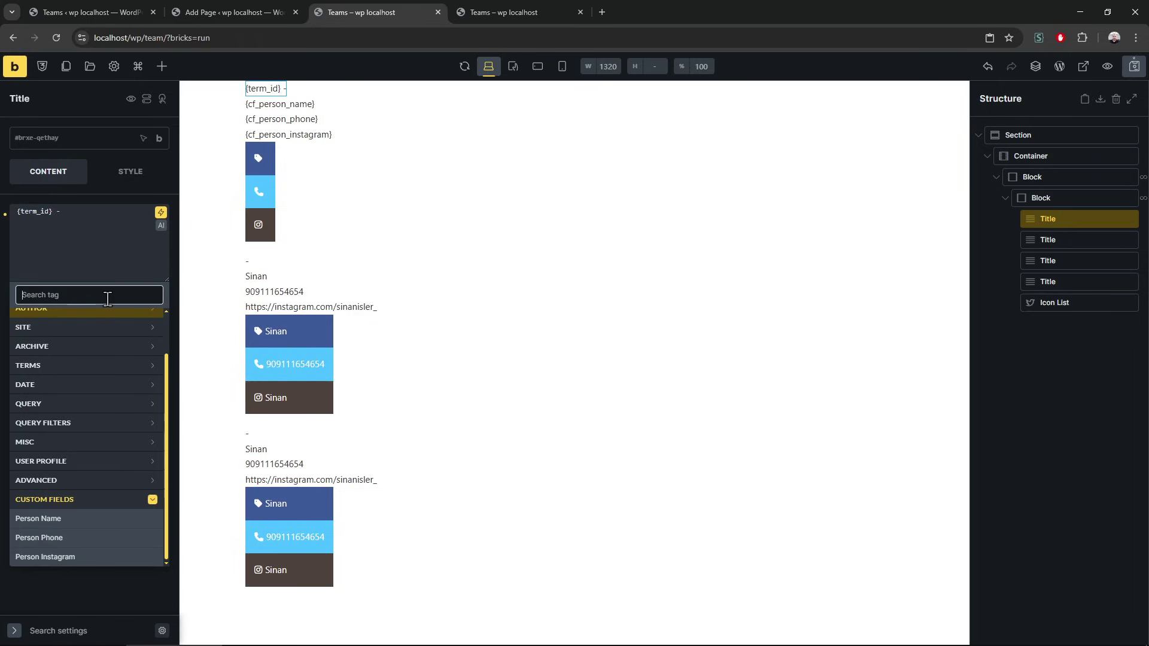
{"action": "left_click", "coordinate": [82, 294]}
{"action": "type", "text": "term"}
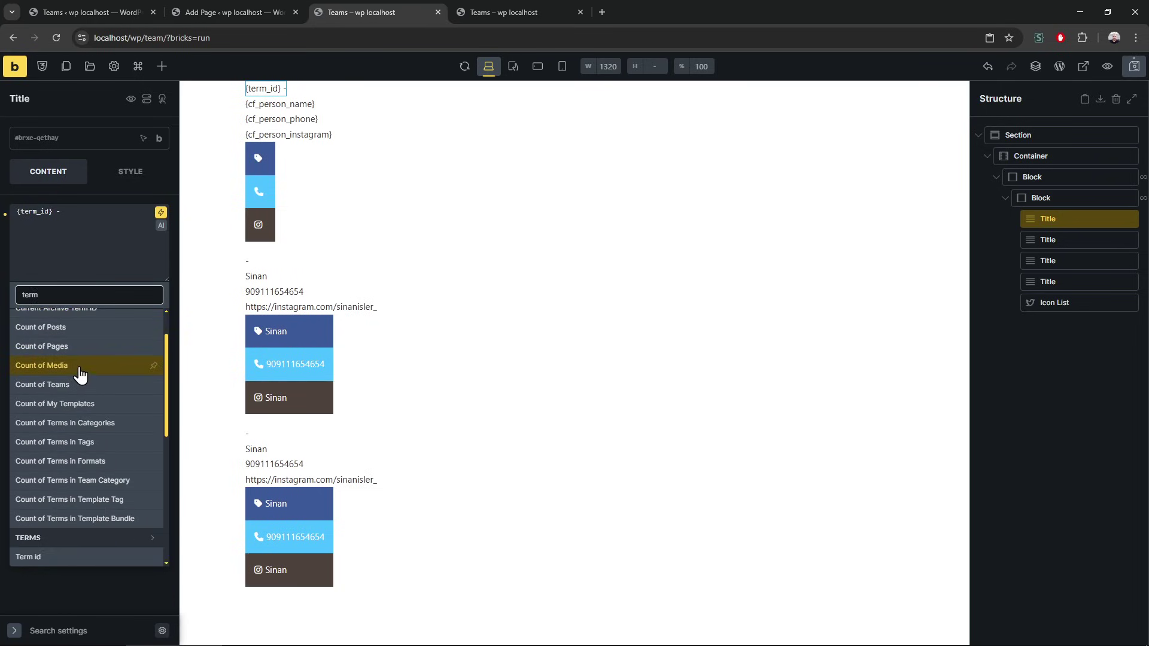
{"action": "scroll", "coordinate": [81, 376], "scroll_direction": "down", "scroll_amount": 3}
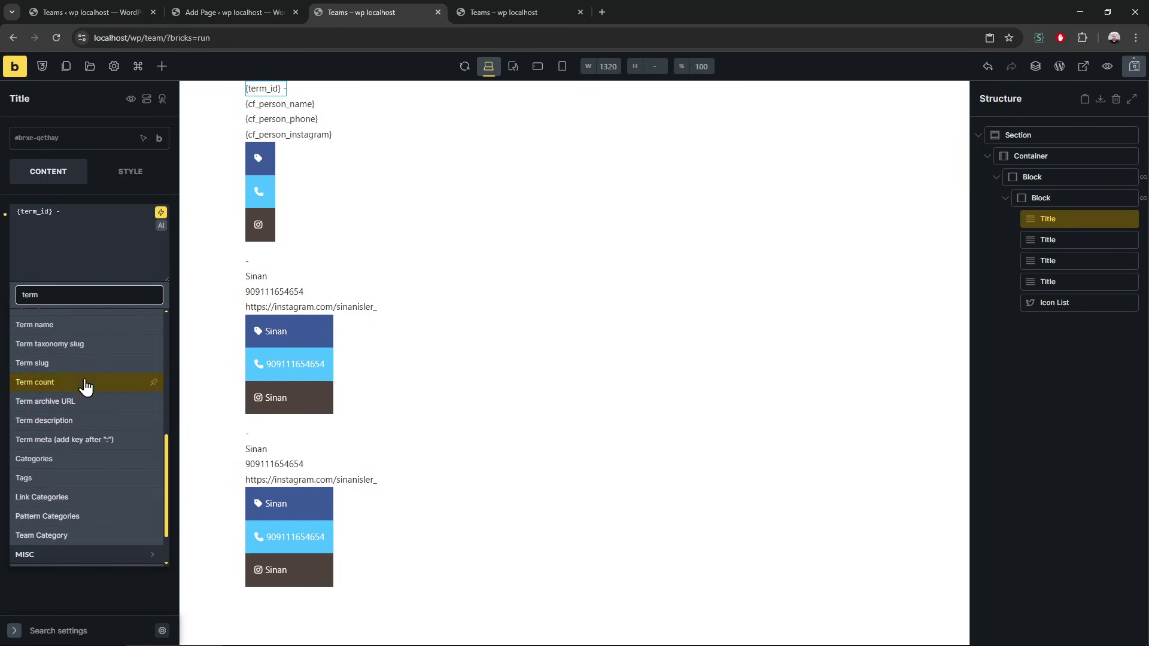
{"action": "left_click", "coordinate": [79, 386]}
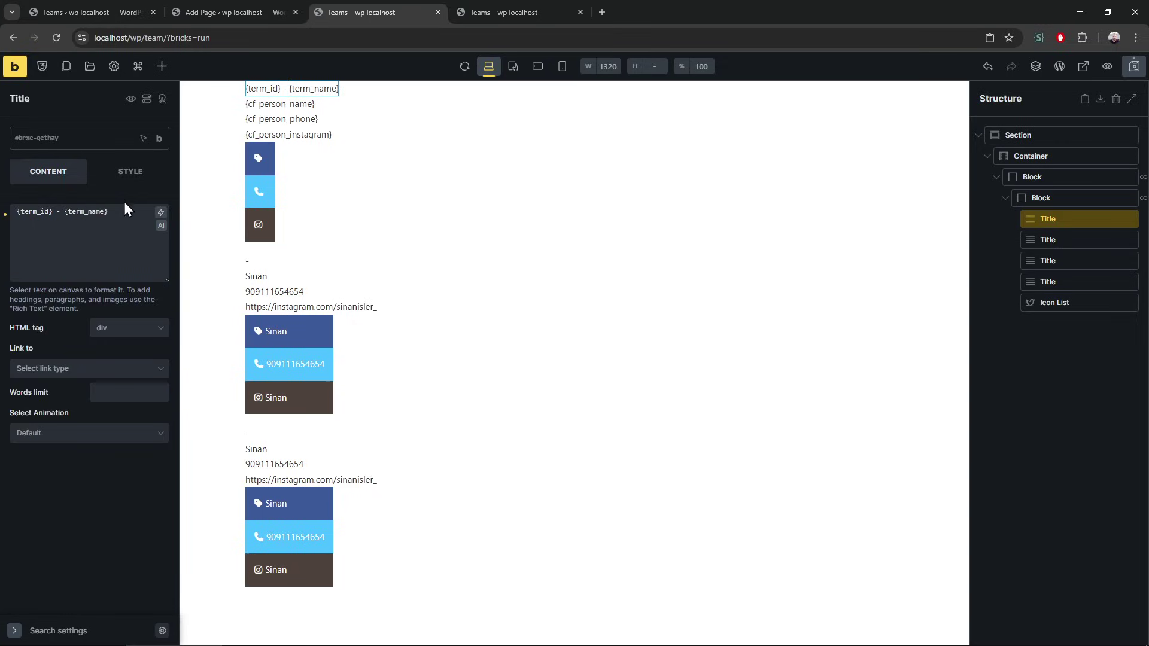
Step: Save the page and check the Title's term output in the frontend preview
{"action": "key", "text": "ctrl+s"}
{"action": "left_click", "coordinate": [548, 17]}
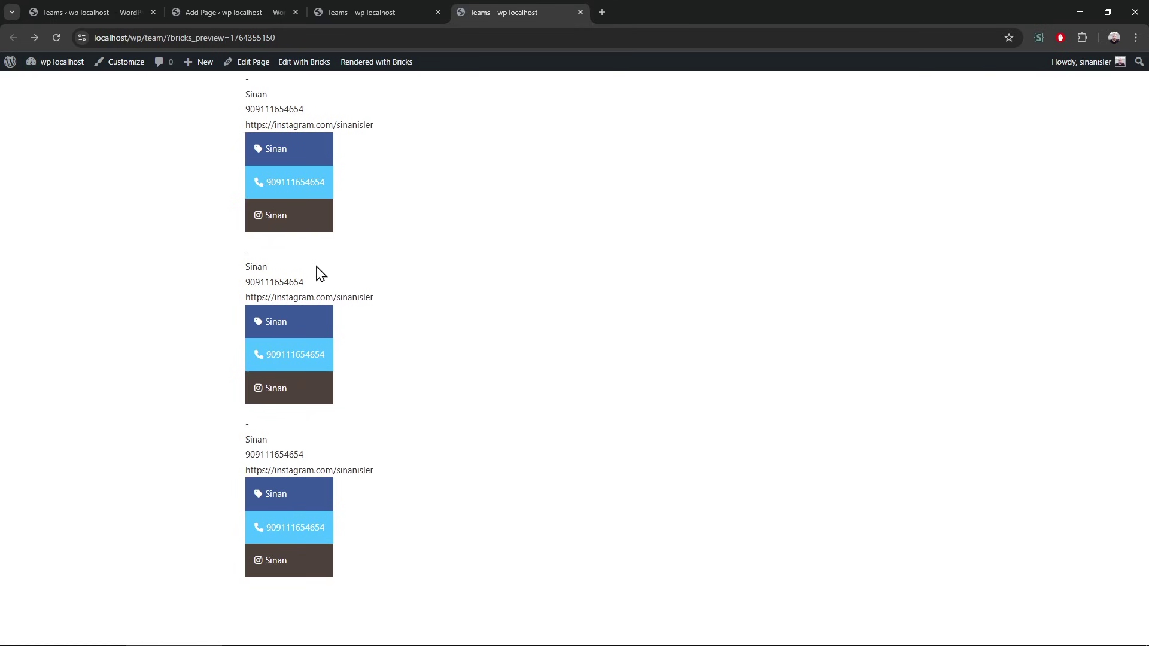
{"action": "left_click", "coordinate": [408, 4]}
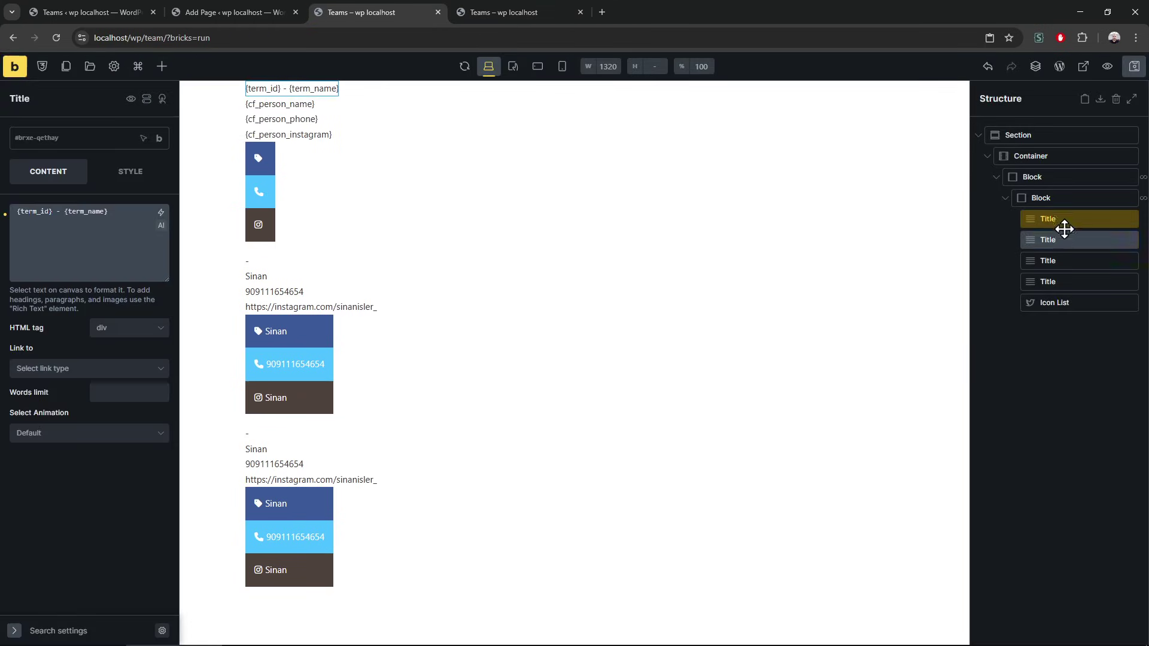
Step: Move the term Title out of the inner Block to directly above it in the outer Block, save, and check the preview
{"action": "left_click_drag", "start_coordinate": [1068, 220], "coordinate": [1063, 194]}
{"action": "key", "text": "ctrl+s"}
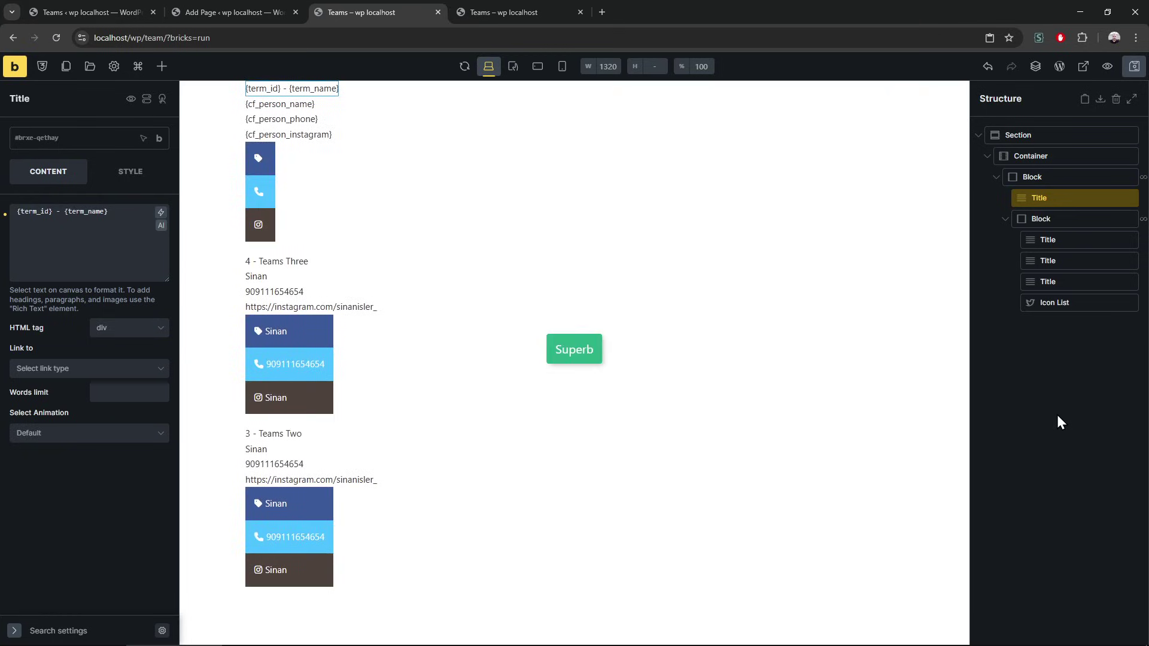
{"action": "left_click", "coordinate": [495, 6]}
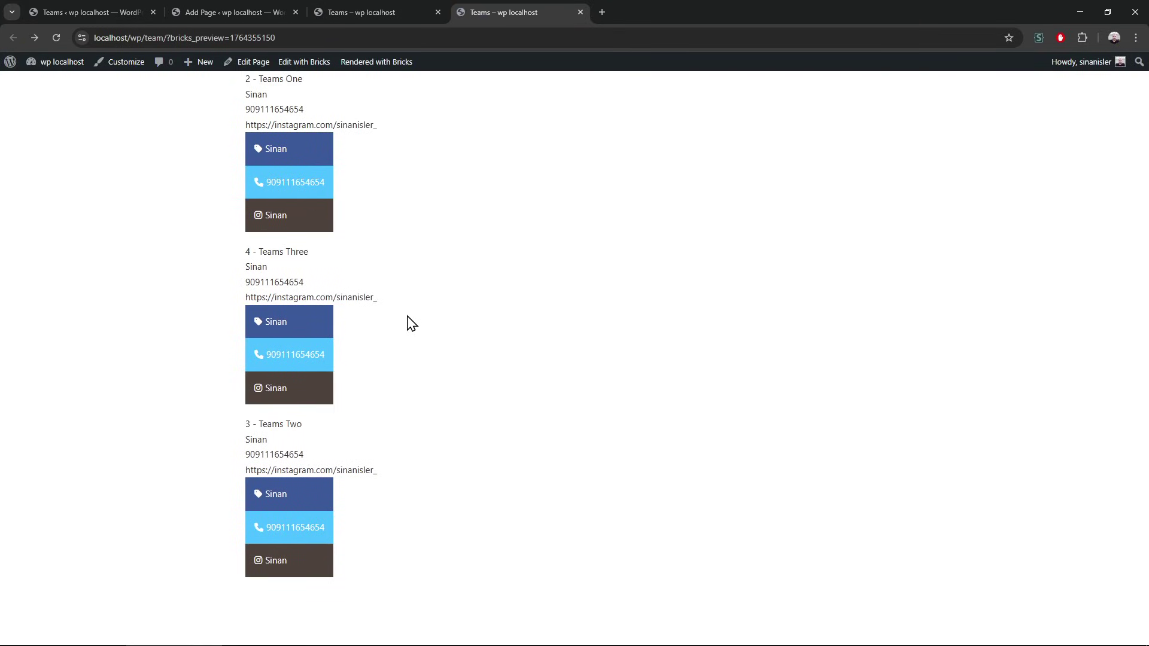
{"action": "key", "text": "ctrl+shift+Tab"}
Step: Inspect the outer and inner query loop Blocks in the structure and compare them with the frontend preview
{"action": "left_click", "coordinate": [1062, 176]}
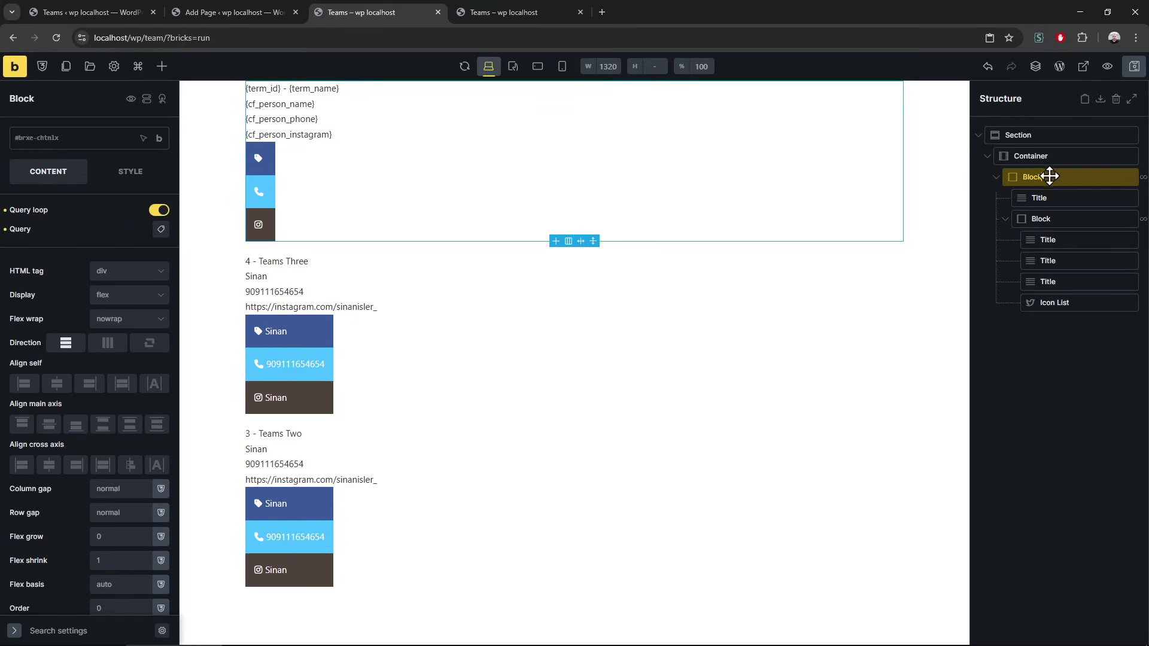
{"action": "double_click", "coordinate": [1075, 177]}
{"action": "double_click", "coordinate": [1063, 219]}
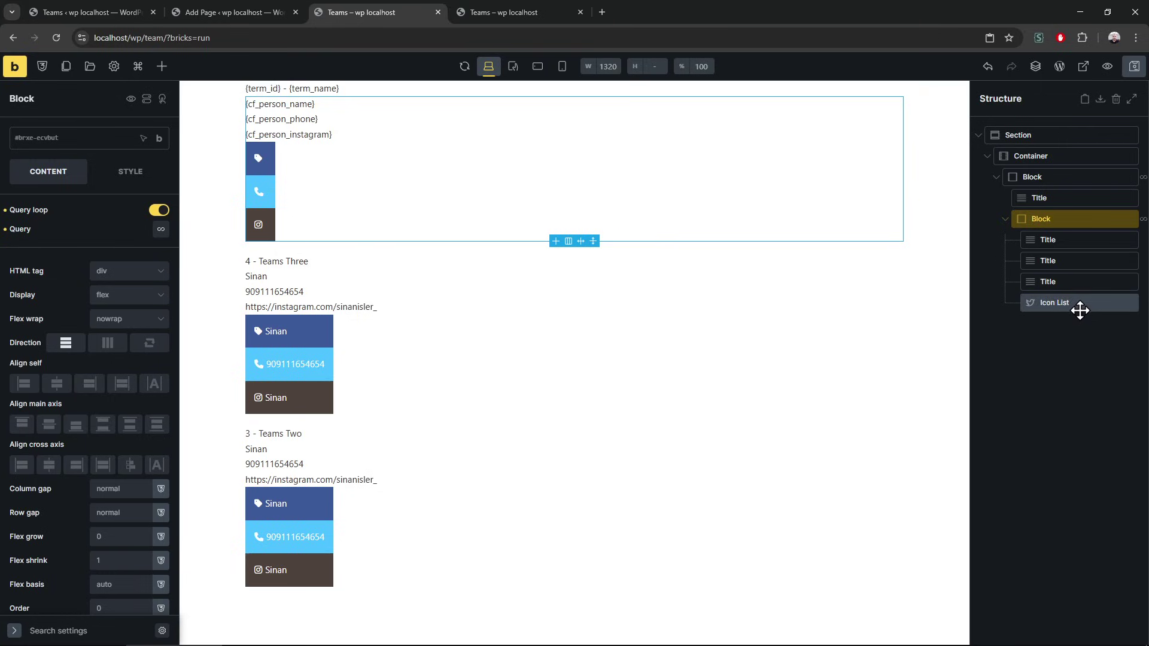
{"action": "left_click", "coordinate": [501, 5]}
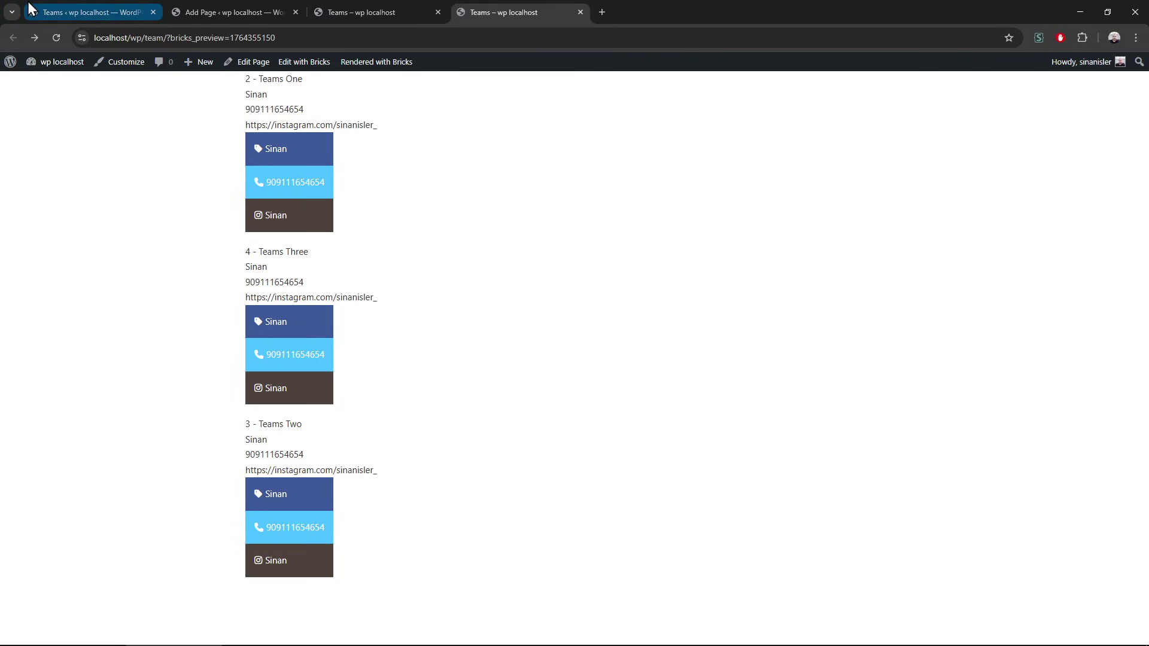
Step: Review the SNN-BRX Post Types settings in the WordPress admin and return to the frontend preview
{"action": "left_click", "coordinate": [90, 12]}
{"action": "mouse_move", "coordinate": [63, 350]}
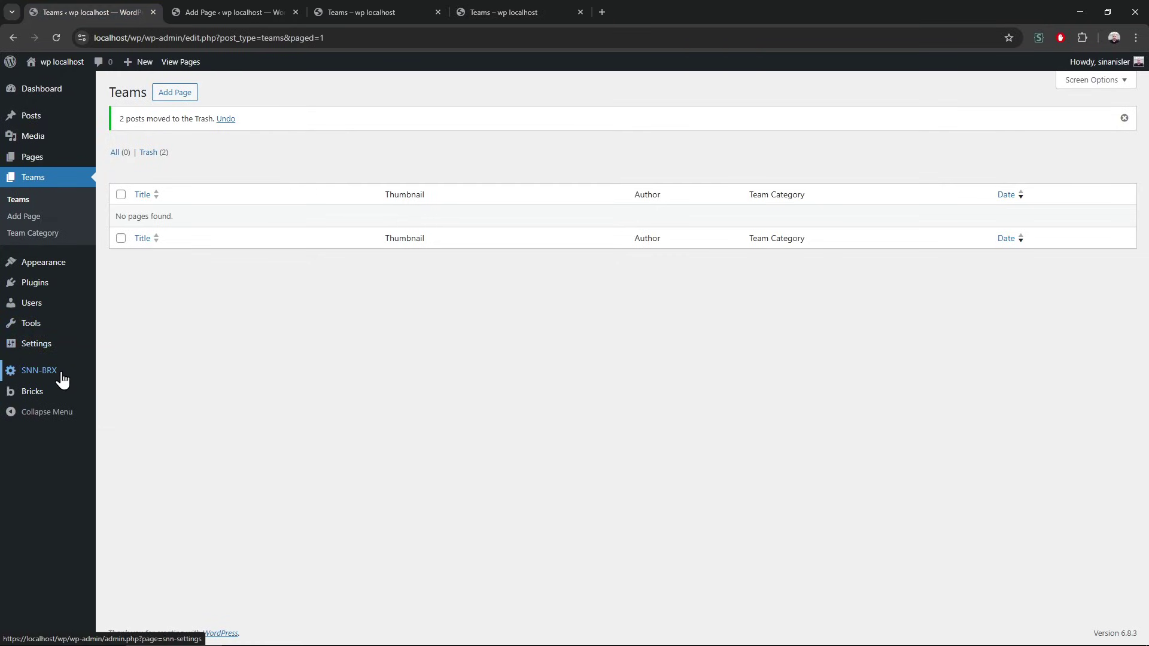
{"action": "mouse_move", "coordinate": [61, 378]}
{"action": "left_click", "coordinate": [126, 339]}
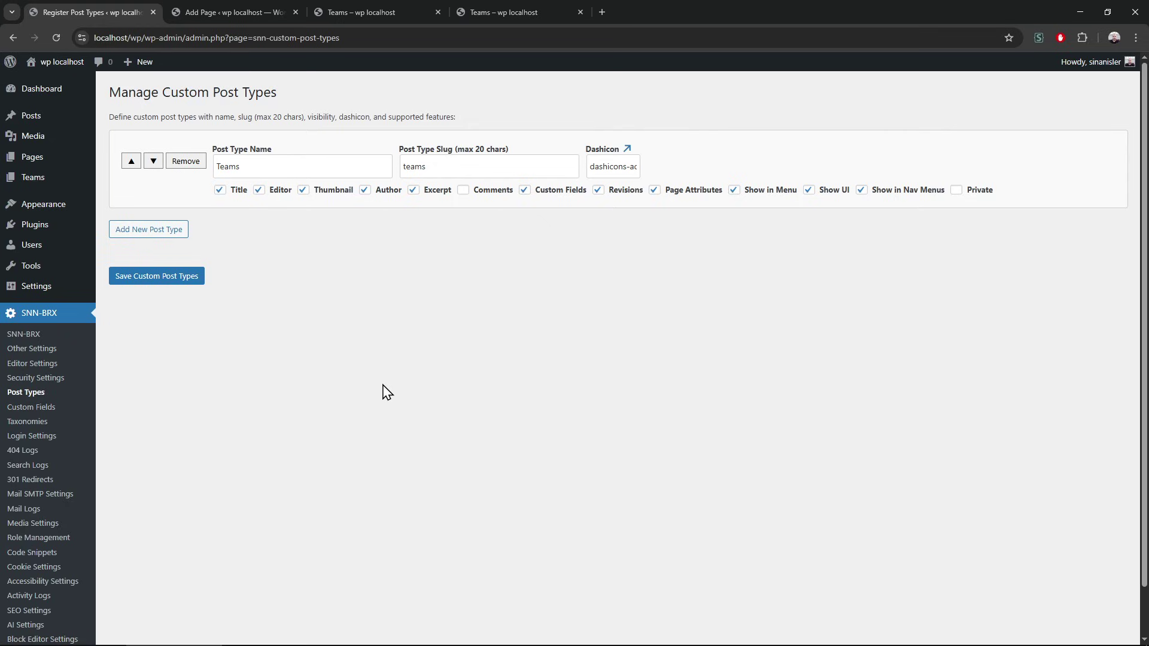
{"action": "left_click", "coordinate": [547, 12]}
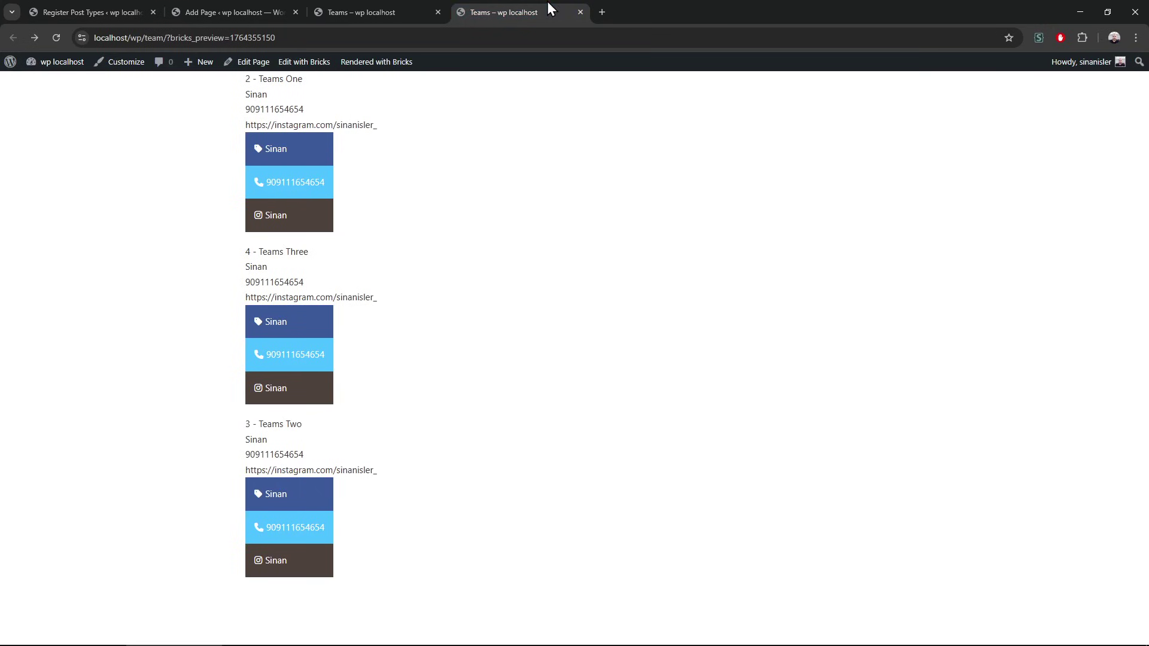
Step: Back in the Bricks builder, examine the query loop settings of the inner Block that lists the Teams posts
{"action": "left_click", "coordinate": [387, 12]}
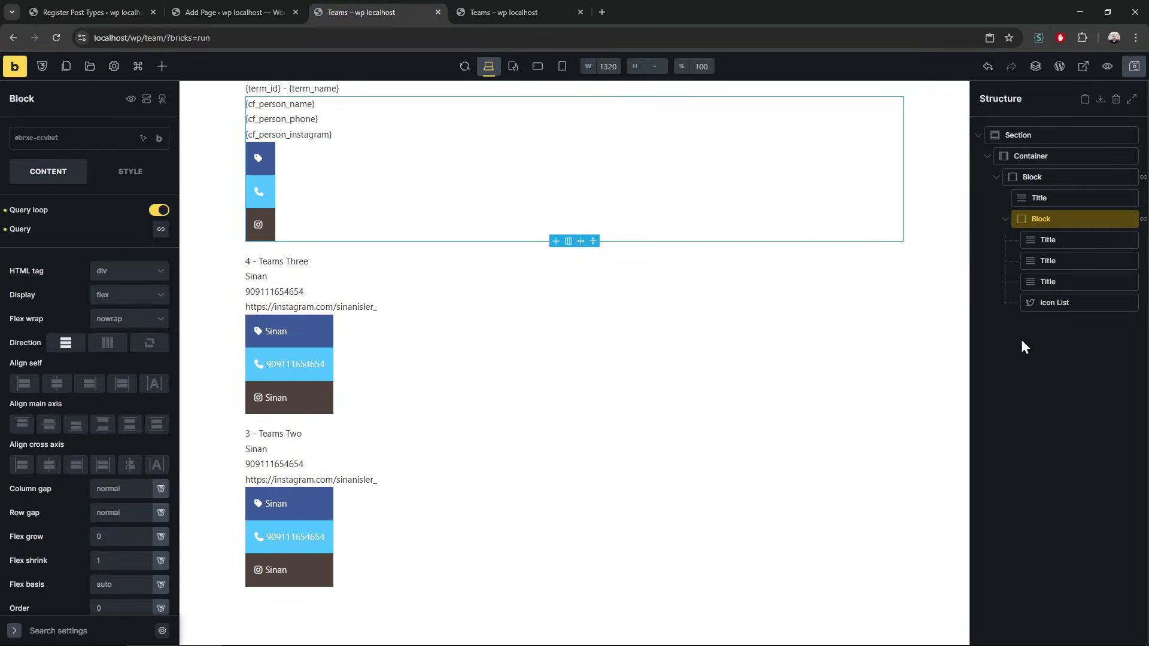
{"action": "left_click", "coordinate": [1060, 177]}
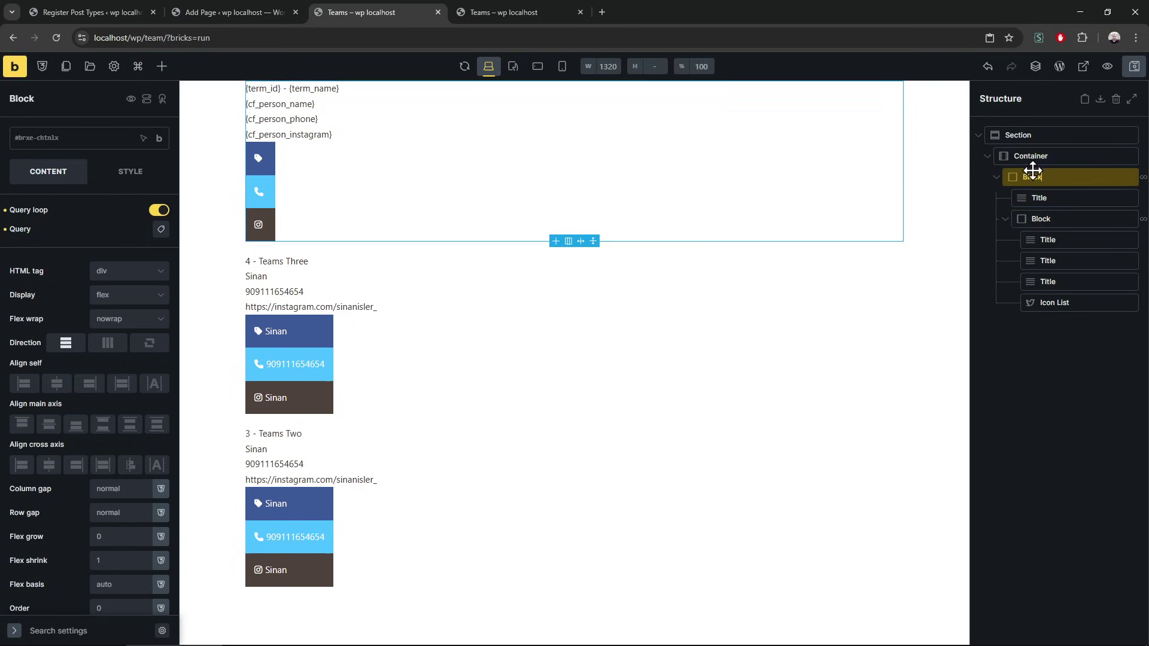
{"action": "left_click", "coordinate": [1035, 221]}
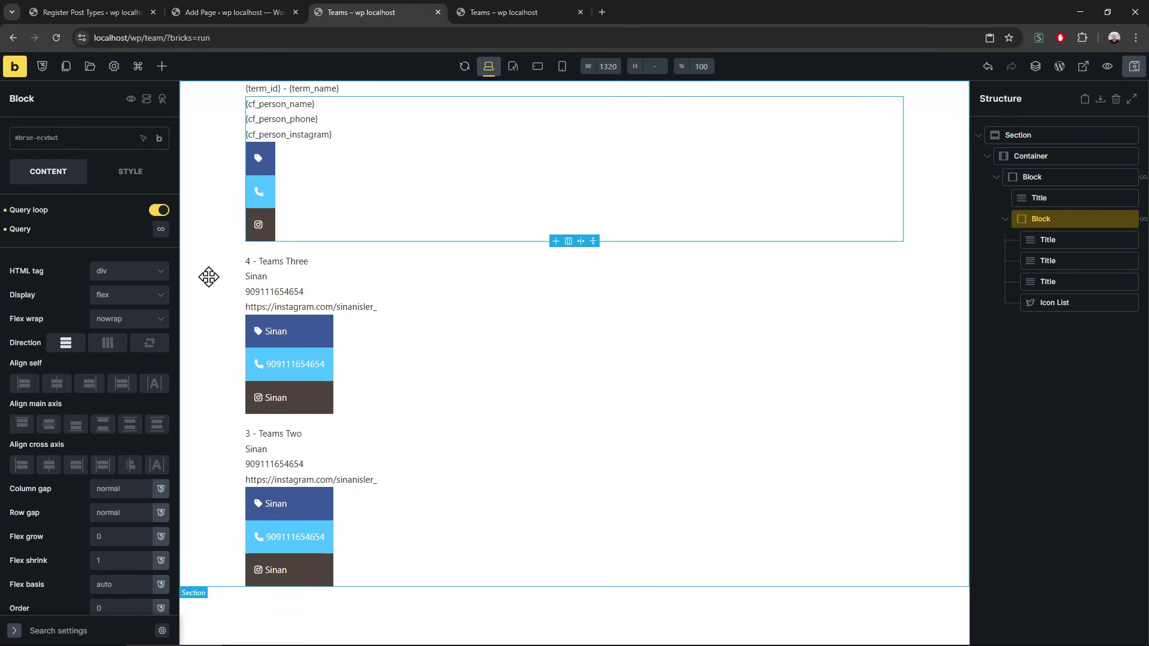
{"action": "left_click", "coordinate": [162, 230]}
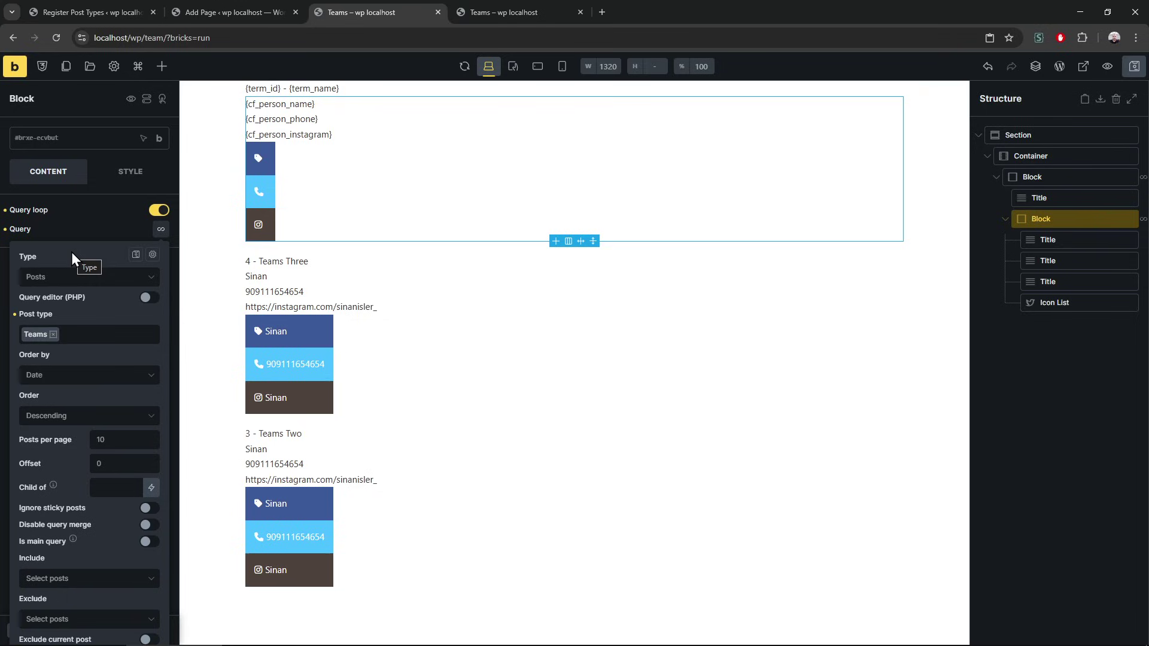
{"action": "left_click", "coordinate": [82, 224]}
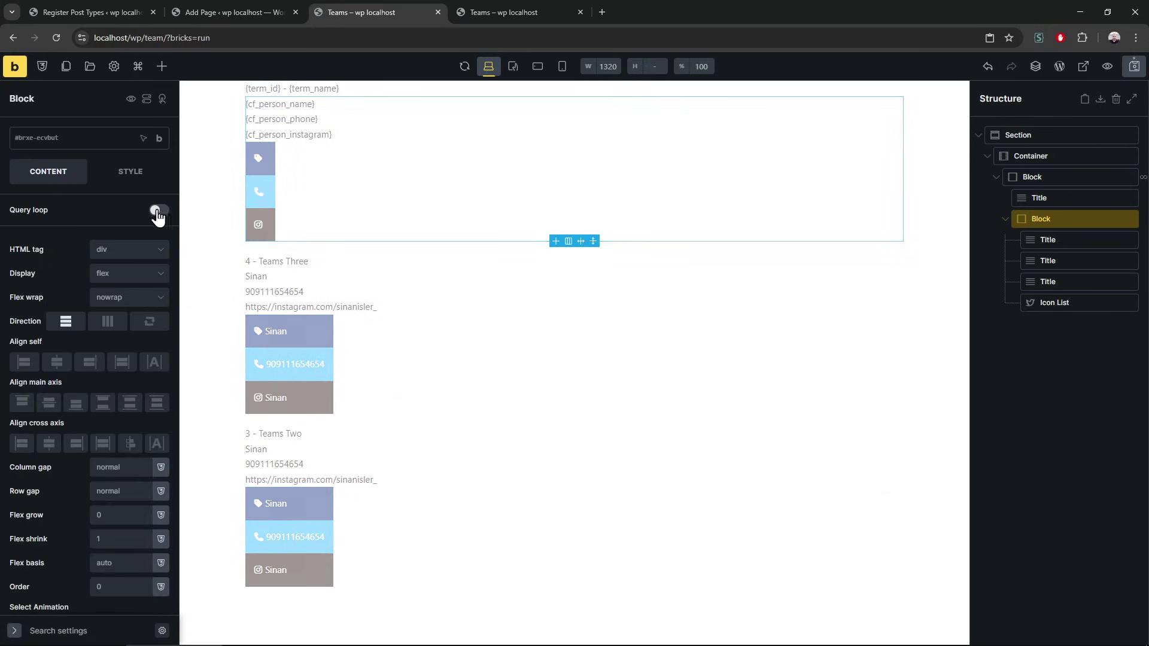
{"action": "left_click", "coordinate": [1040, 361]}
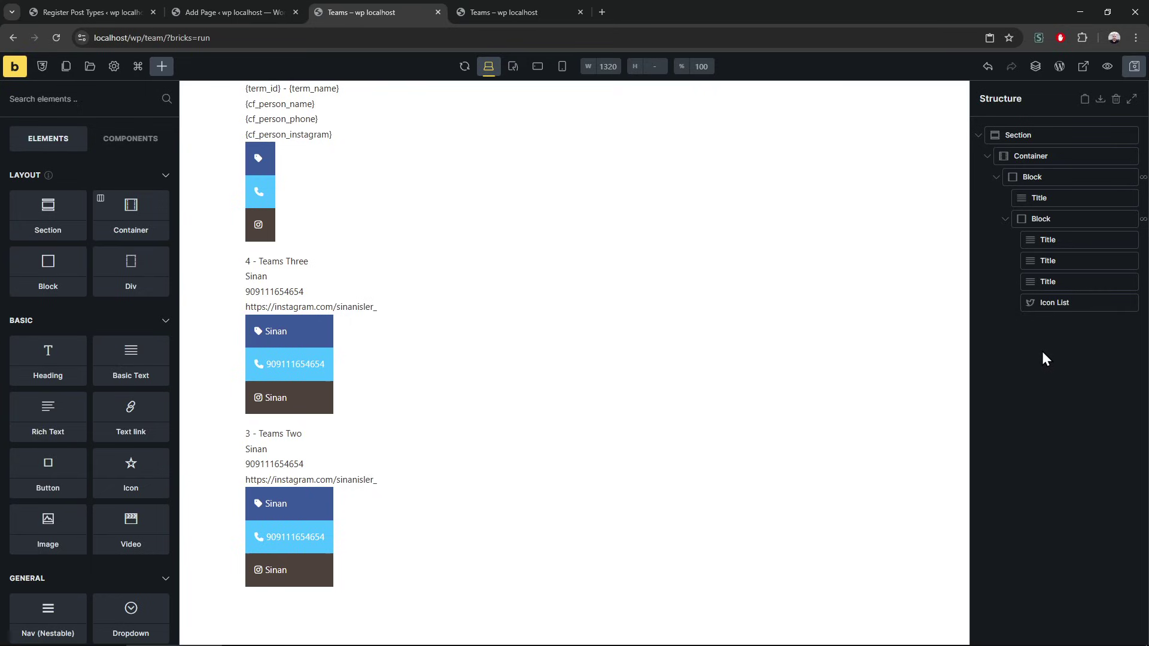
Step: Review the nesting of the two loop Blocks once more and view the grouped team entries on the frontend
{"action": "left_click", "coordinate": [1059, 219]}
{"action": "left_click", "coordinate": [1064, 177]}
{"action": "left_click", "coordinate": [1063, 218]}
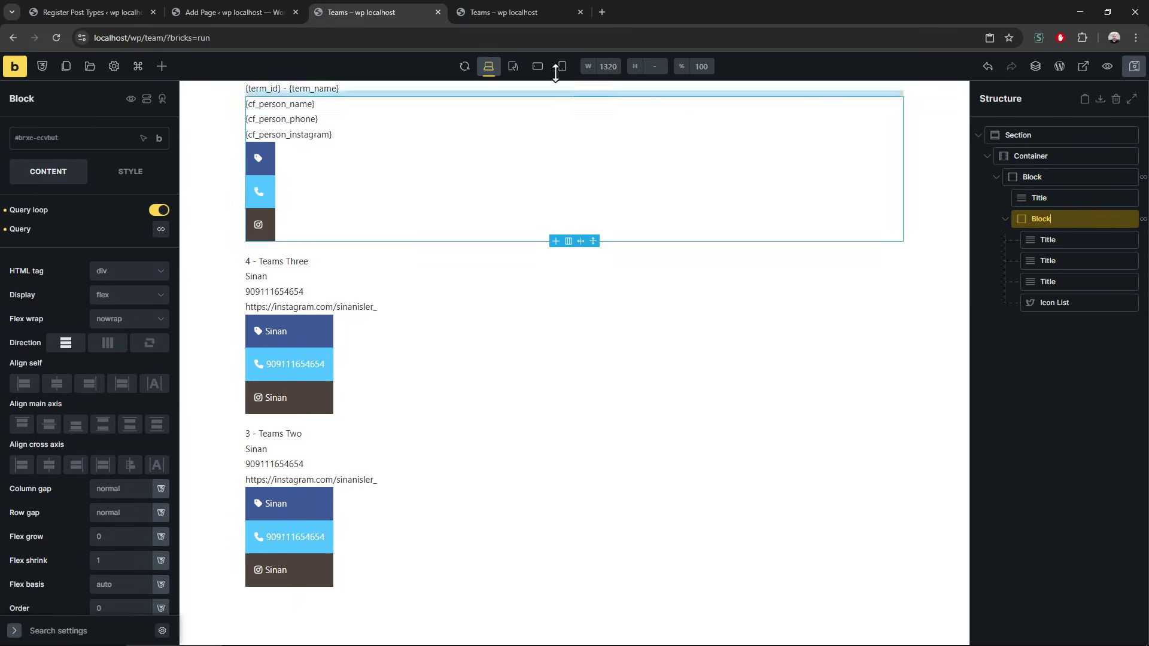
{"action": "left_click", "coordinate": [516, 5]}
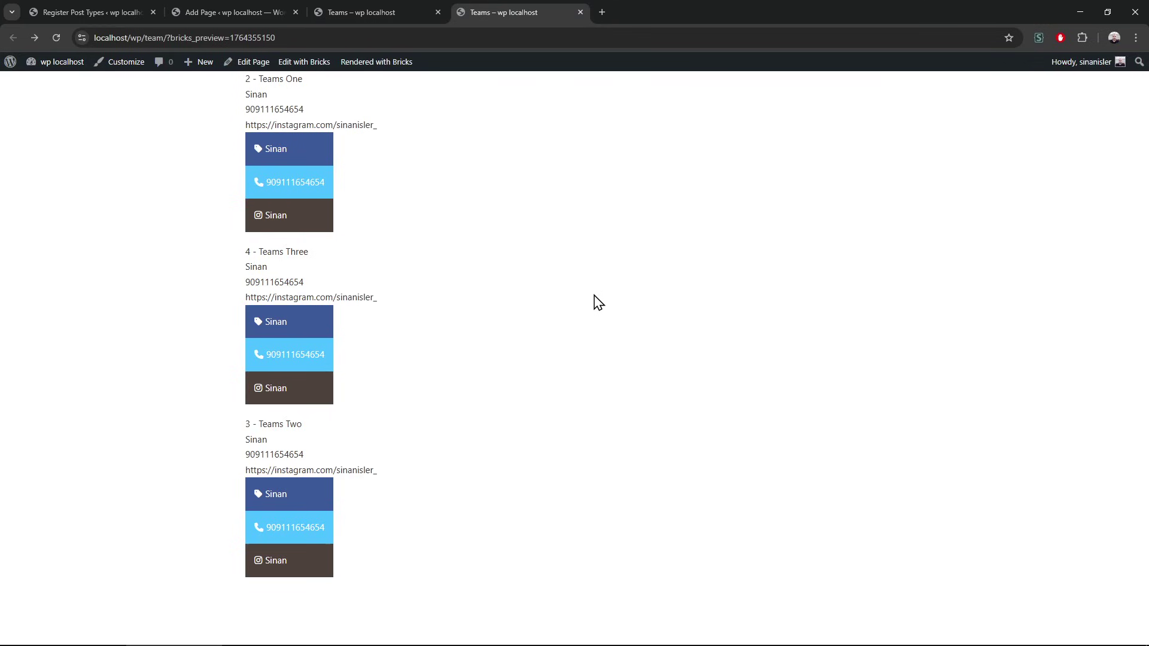